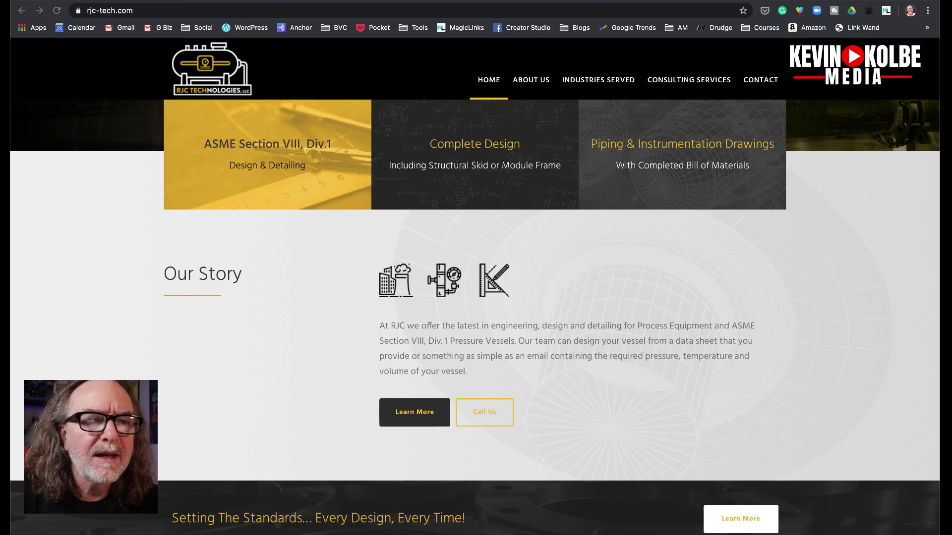
# Step: Review the RJC Technologies home page, including its industries served, services and contact sections
pyautogui.scroll(-8, 475, 317)
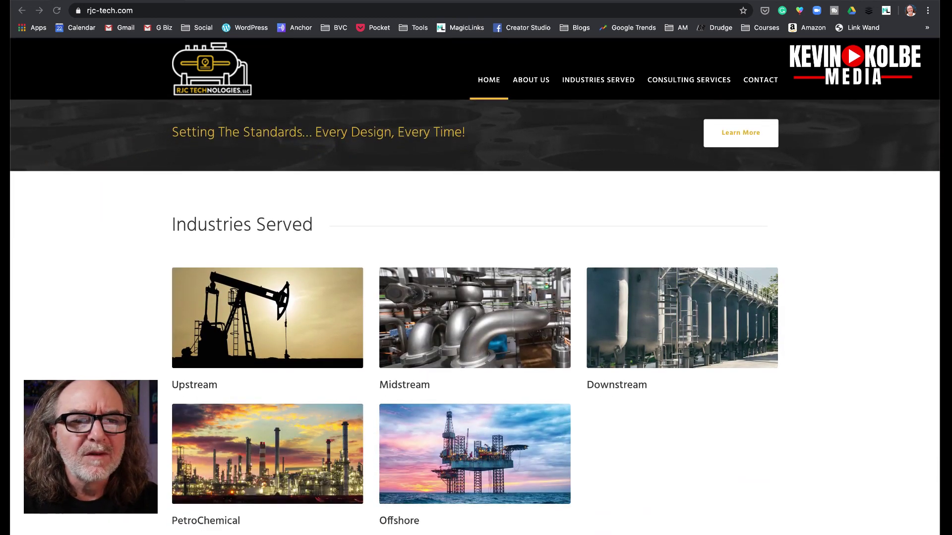
pyautogui.scroll(-6, 475, 317)
pyautogui.scroll(-4, 475, 318)
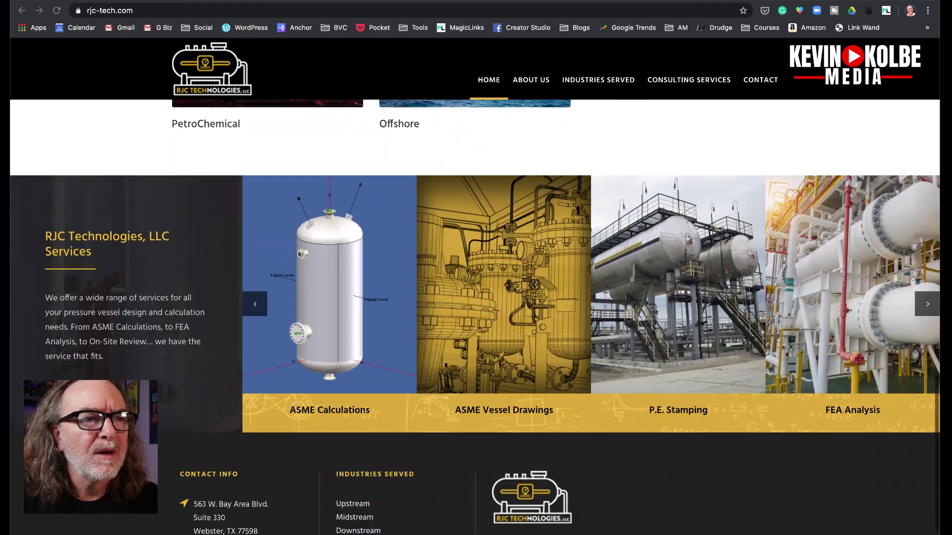
pyautogui.scroll(7, 475, 318)
pyautogui.scroll(-7, 475, 317)
pyautogui.scroll(3, 475, 317)
pyautogui.scroll(15, 565, 229)
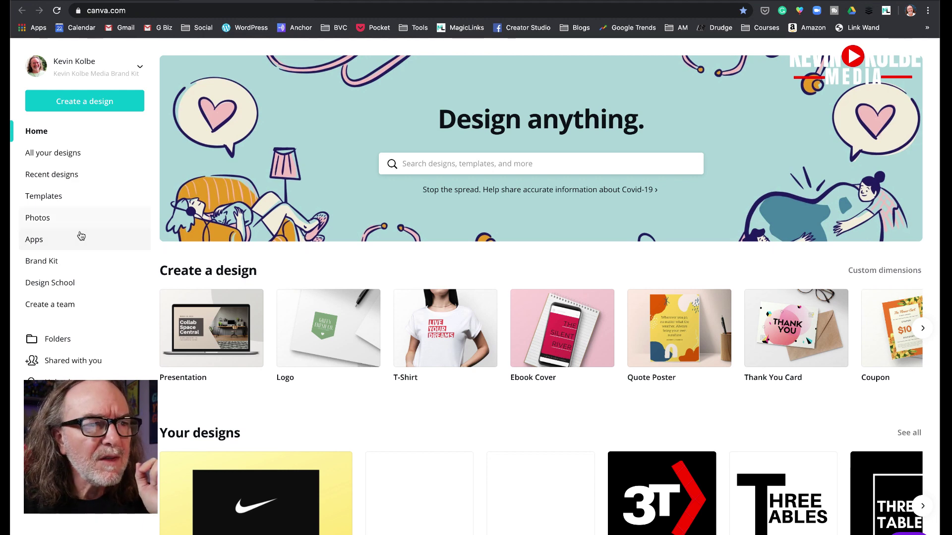
# Step: Switch to Canva and create a new blank design using the Logo format
pyautogui.click(84, 103)
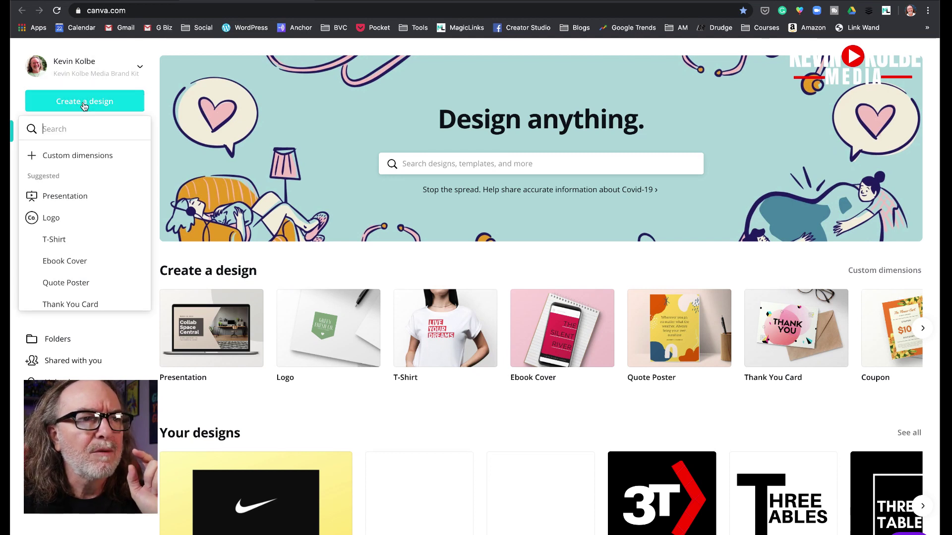
pyautogui.click(49, 220)
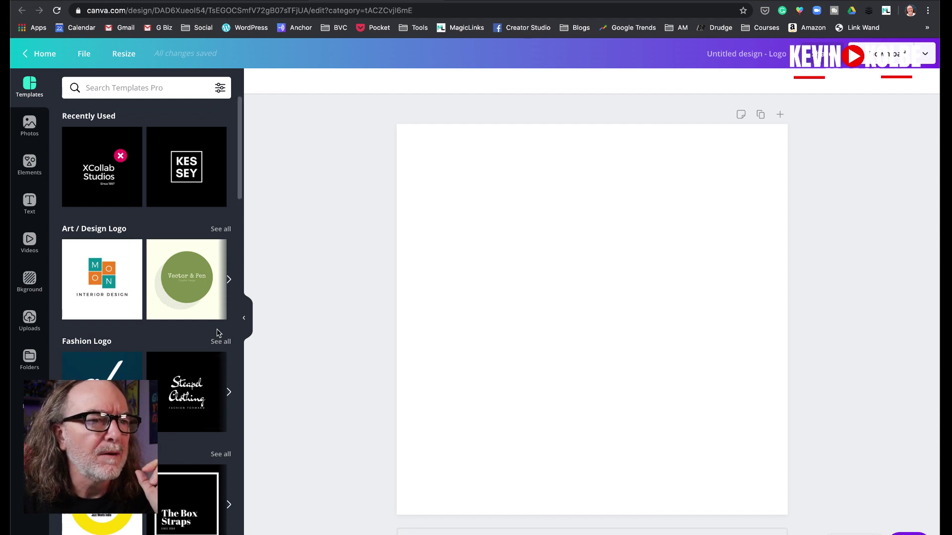
# Step: Browse the logo template categories, view the full Food / Drink Logo set, and return to the category overview
pyautogui.scroll(-7, 216, 334)
pyautogui.scroll(-5, 222, 338)
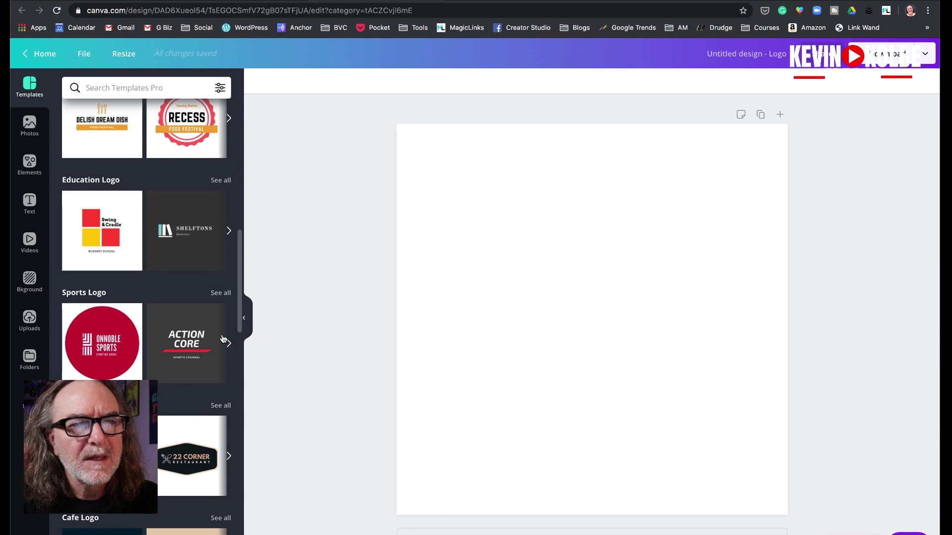
pyautogui.scroll(-3, 222, 338)
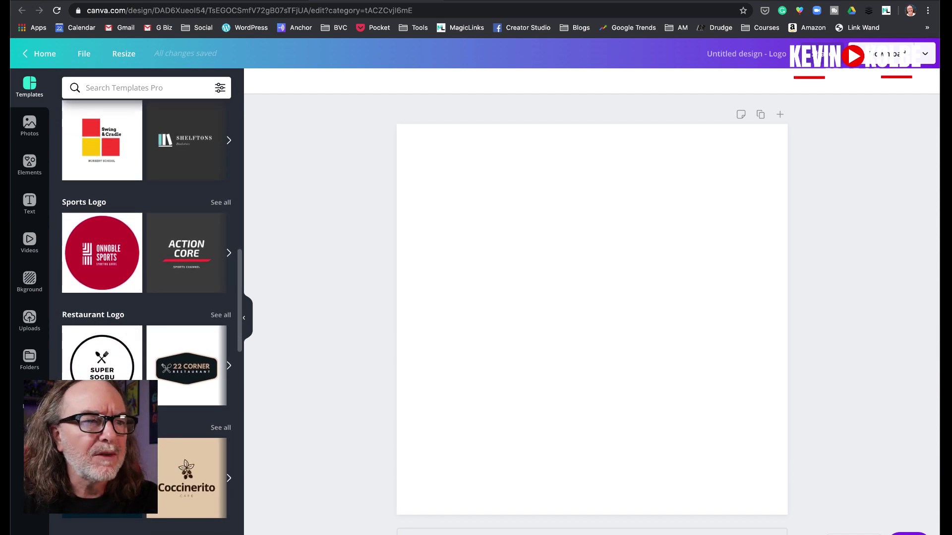
pyautogui.scroll(-10, 102, 376)
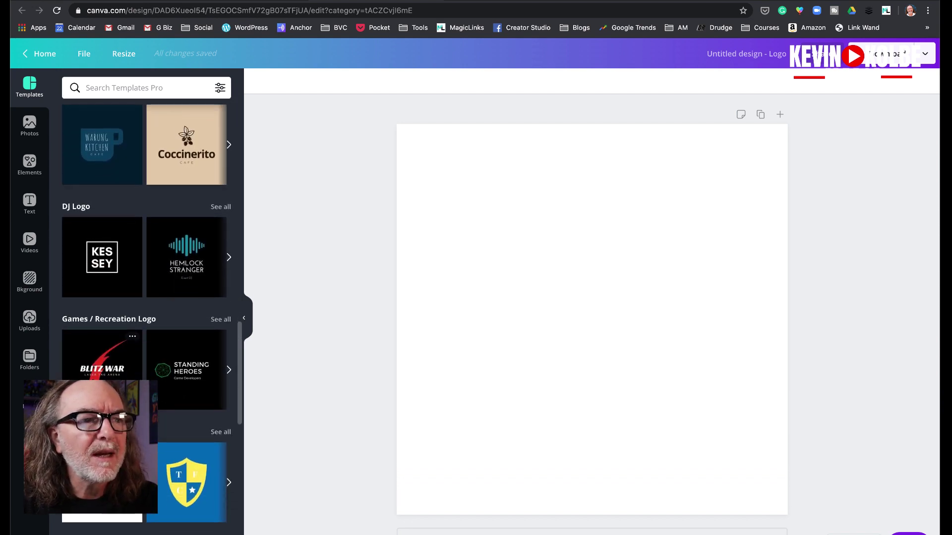
pyautogui.scroll(-4, 160, 405)
pyautogui.scroll(20, 160, 405)
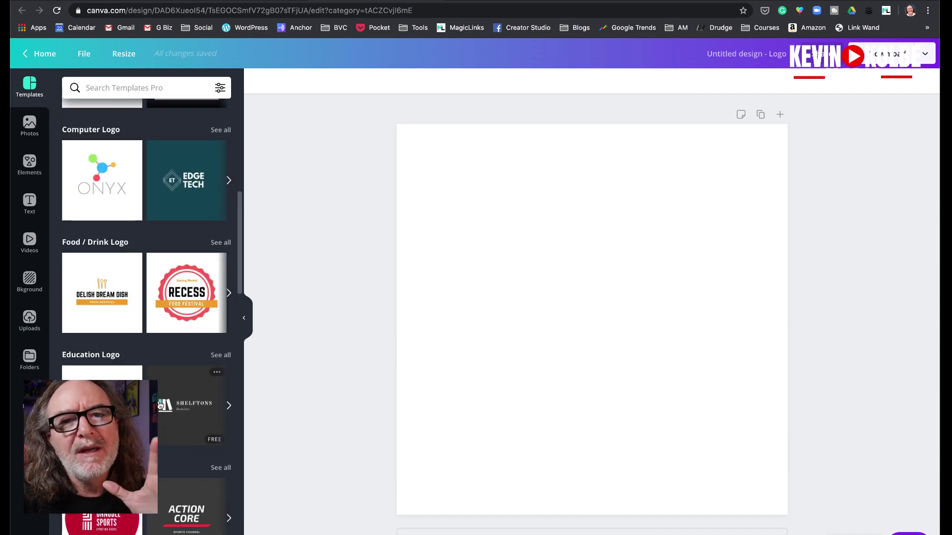
pyautogui.scroll(2, 160, 406)
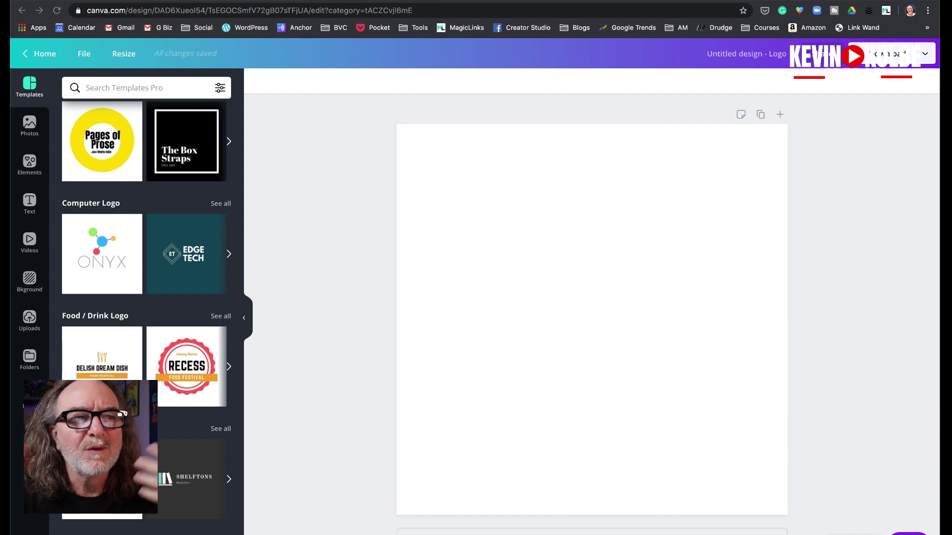
pyautogui.click(222, 316)
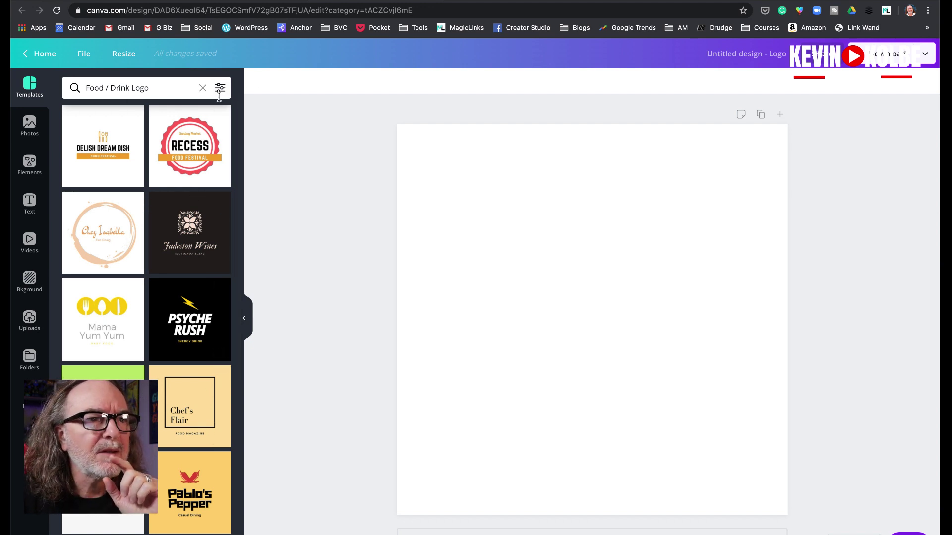
pyautogui.click(202, 88)
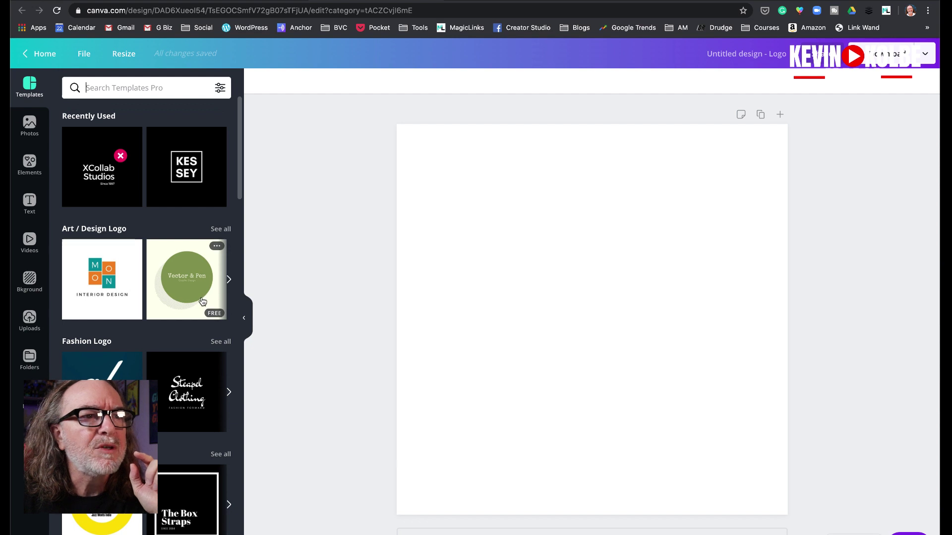
# Step: Examine the whole logo template list, from the art and fashion categories down through the general results
pyautogui.scroll(-5, 208, 298)
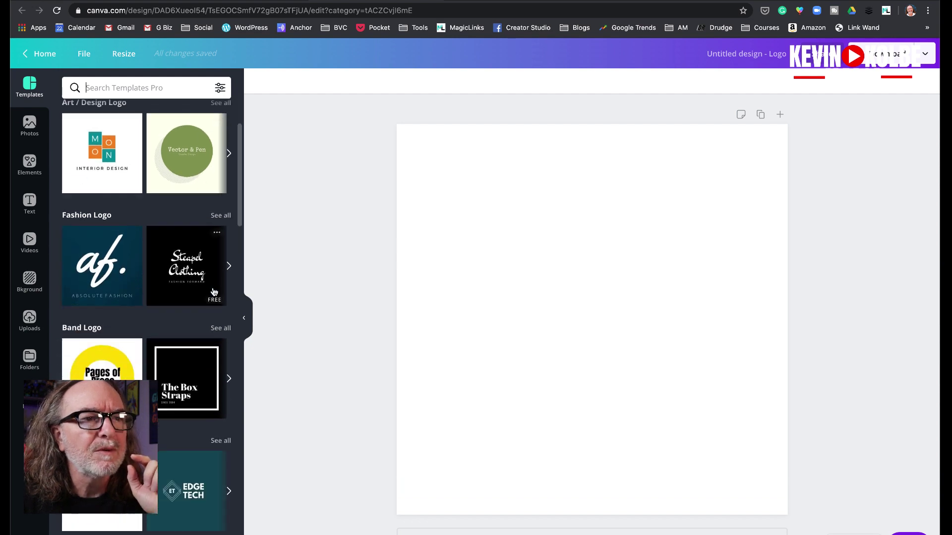
pyautogui.scroll(-15, 213, 293)
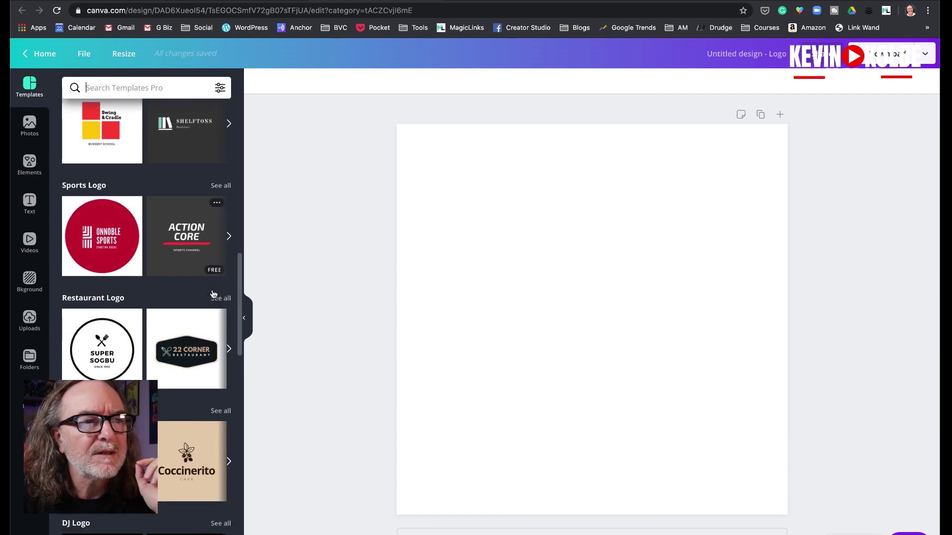
pyautogui.scroll(-20, 213, 295)
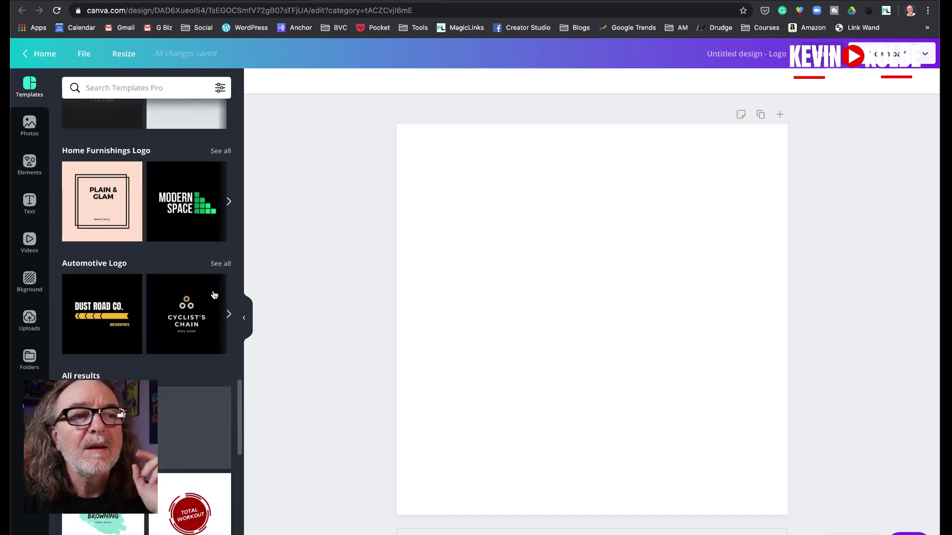
pyautogui.scroll(-12, 214, 295)
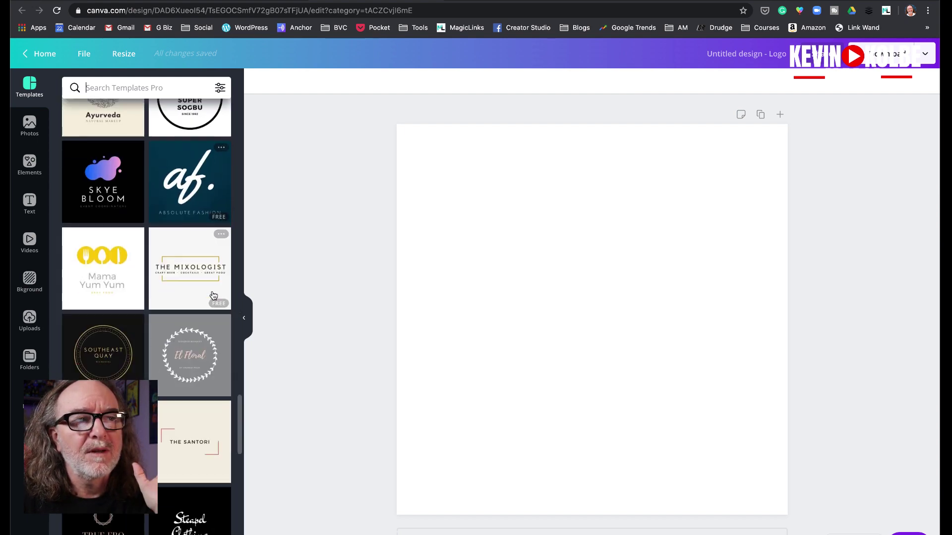
pyautogui.scroll(-3, 213, 296)
pyautogui.scroll(20, 216, 295)
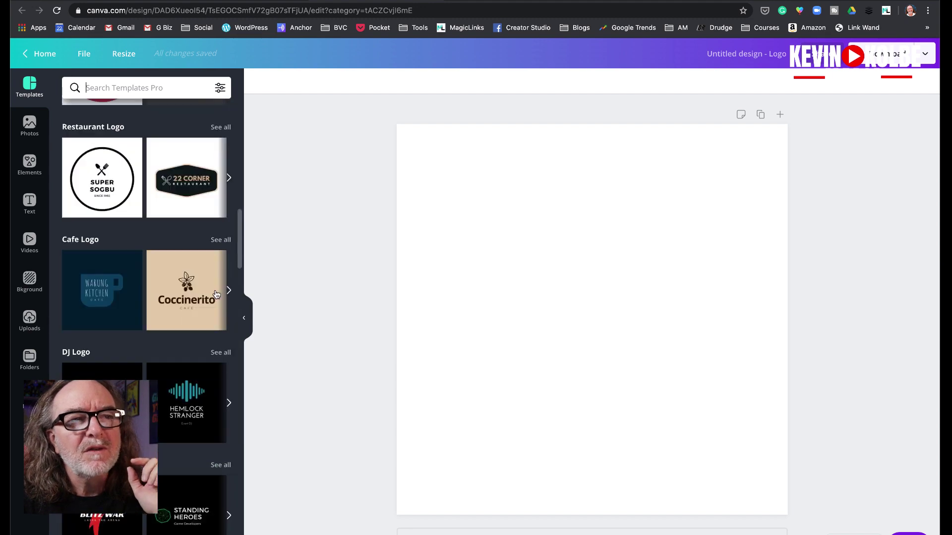
pyautogui.scroll(8, 218, 294)
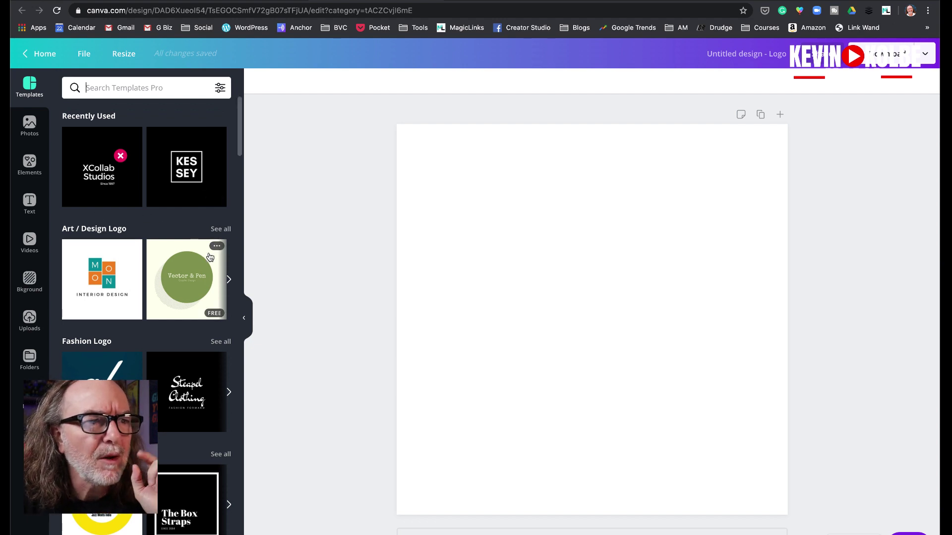
# Step: Show all Computer Logo templates and apply the techbox template to the blank page
pyautogui.scroll(-3, 210, 256)
pyautogui.scroll(-4, 125, 208)
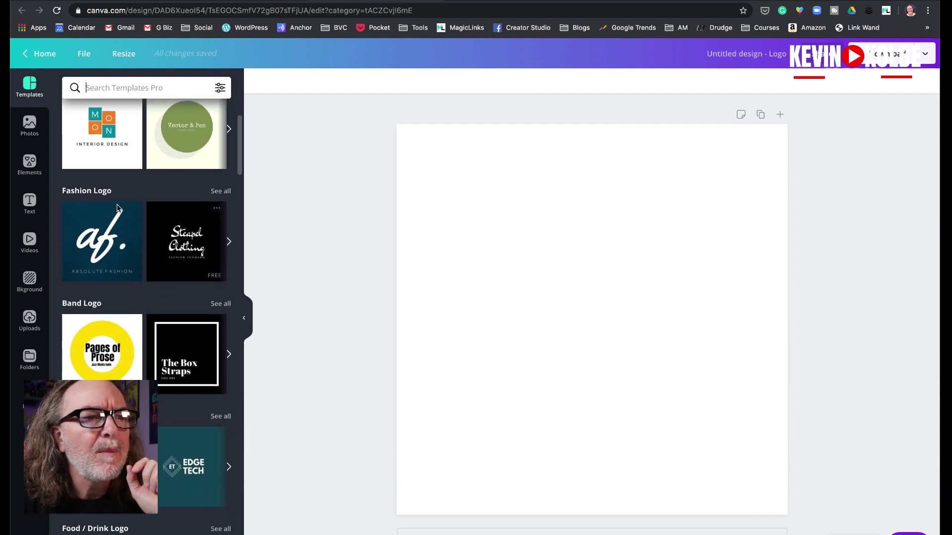
pyautogui.scroll(-3, 155, 256)
pyautogui.scroll(-4, 155, 255)
pyautogui.click(213, 155)
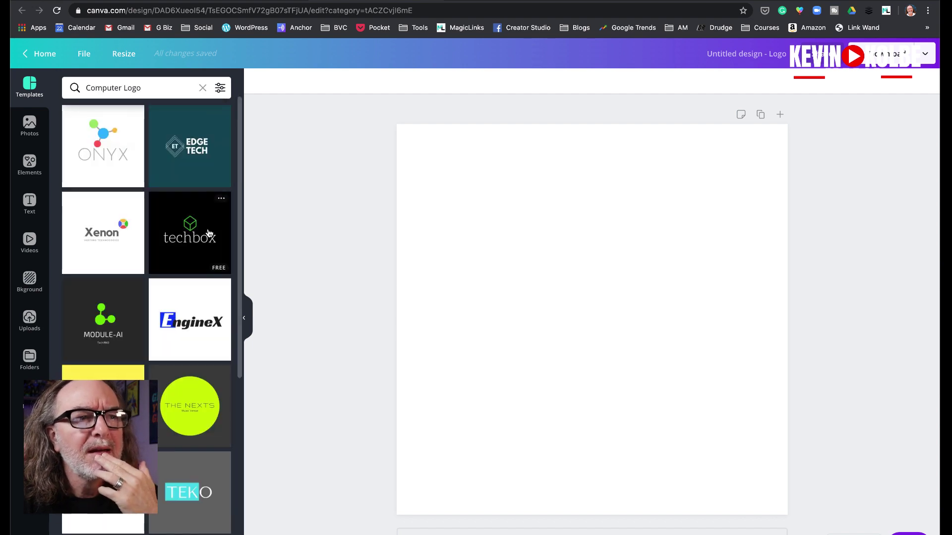
pyautogui.scroll(-2, 207, 238)
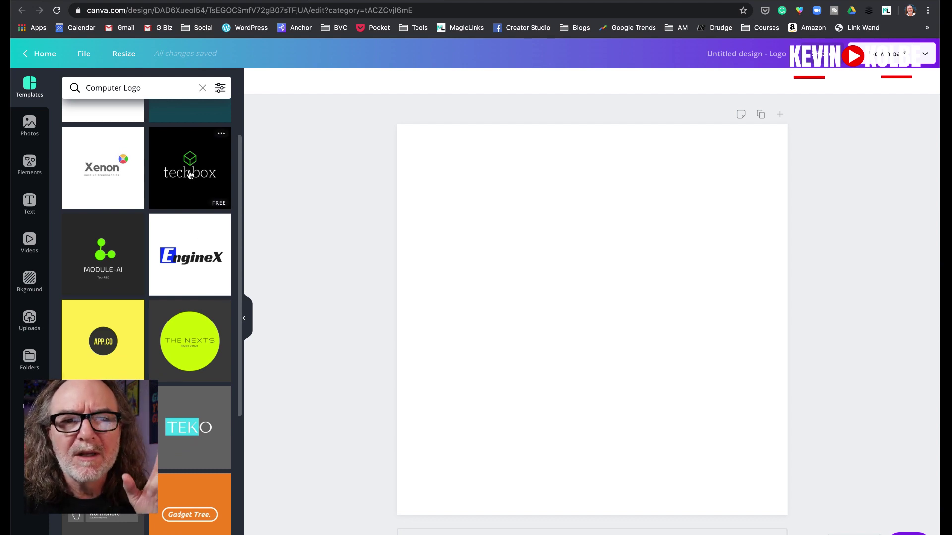
pyautogui.click(190, 174)
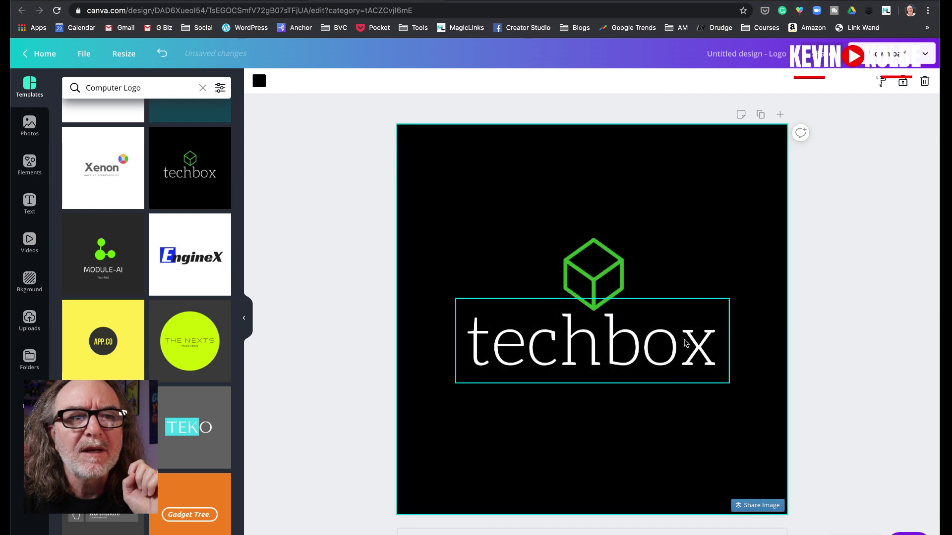
# Step: Move the green cube icon higher above the text and replace the word techbox with RJC
pyautogui.click(604, 271)
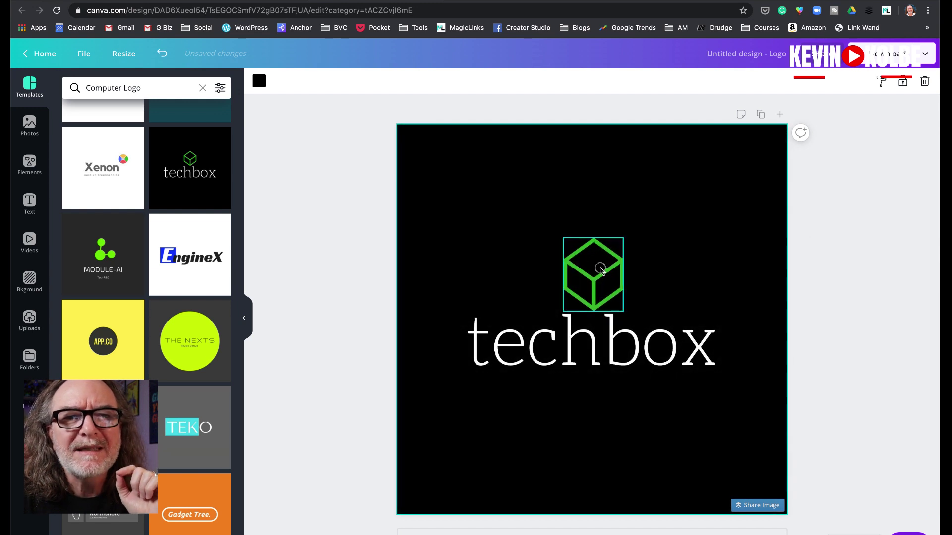
pyautogui.moveTo(600, 276); pyautogui.dragTo(590, 247)
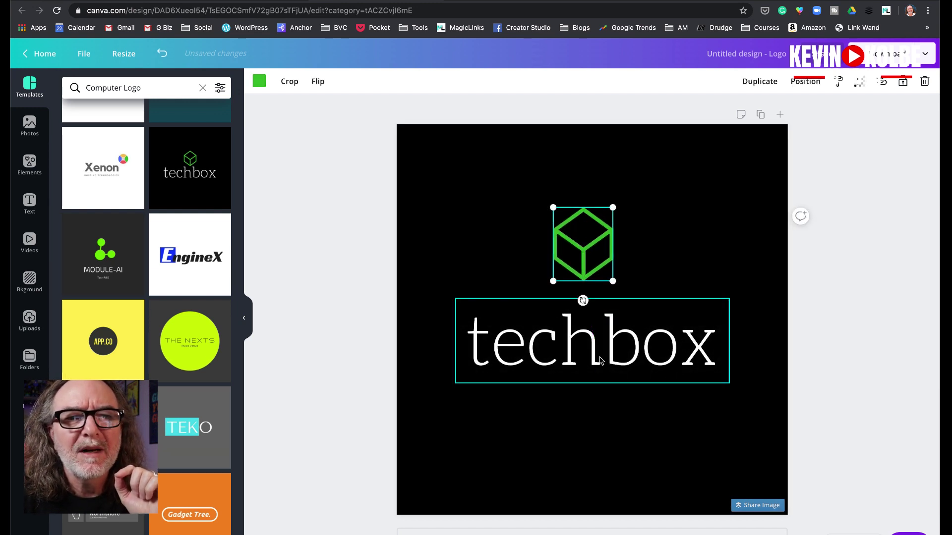
pyautogui.click(600, 357)
pyautogui.click(600, 357)
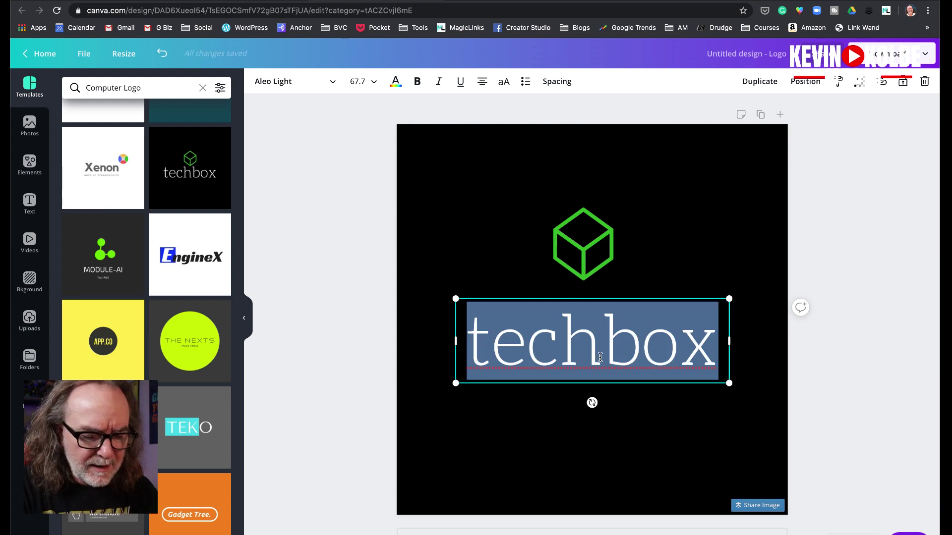
pyautogui.write('RJC')
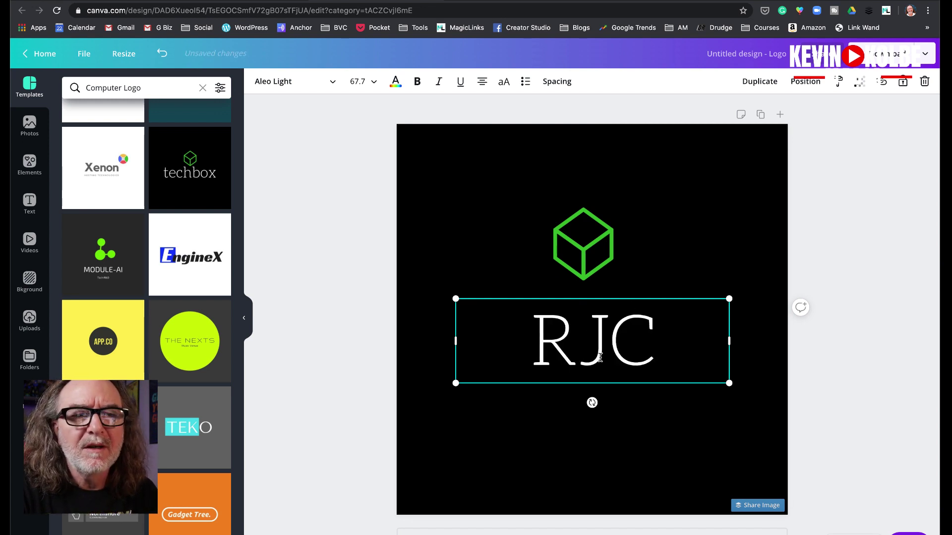
pyautogui.click(629, 448)
pyautogui.click(650, 343)
pyautogui.rightClick(648, 342)
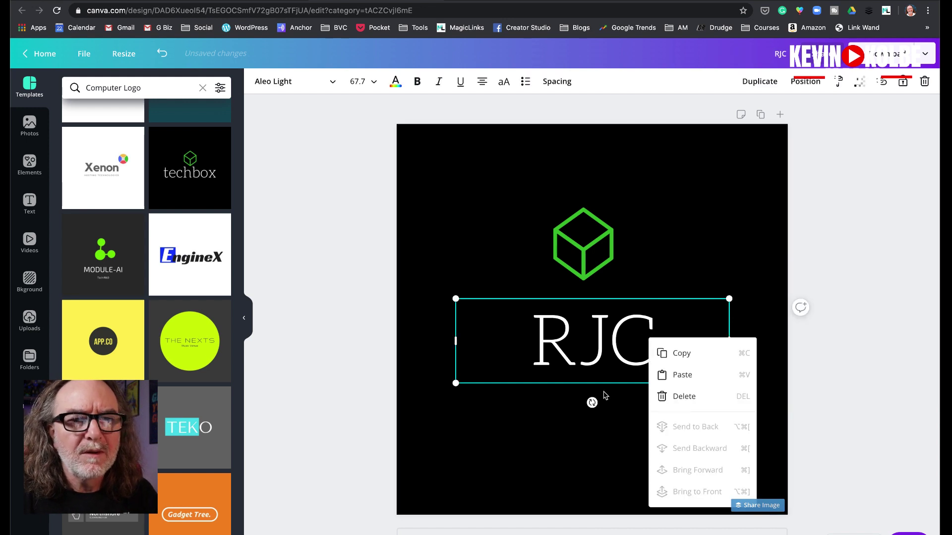
pyautogui.click(589, 355)
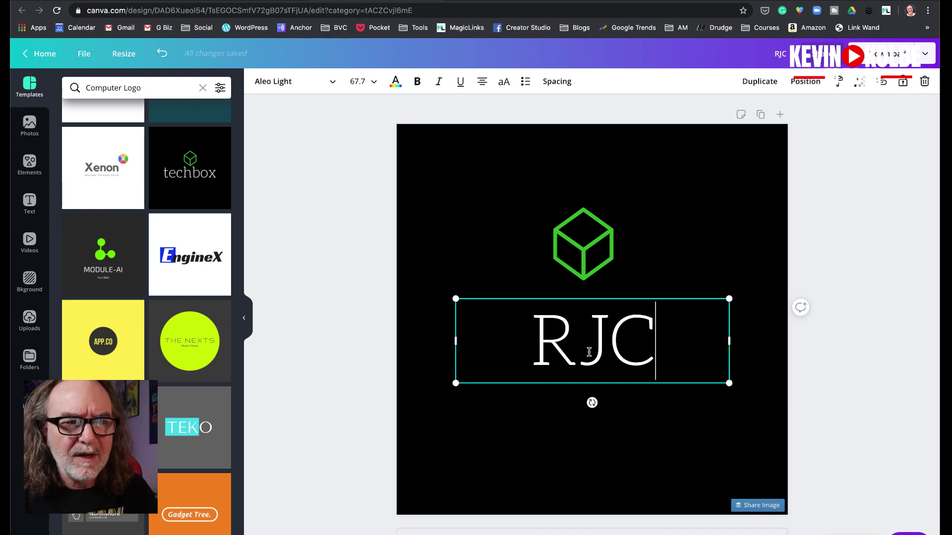
pyautogui.click(622, 421)
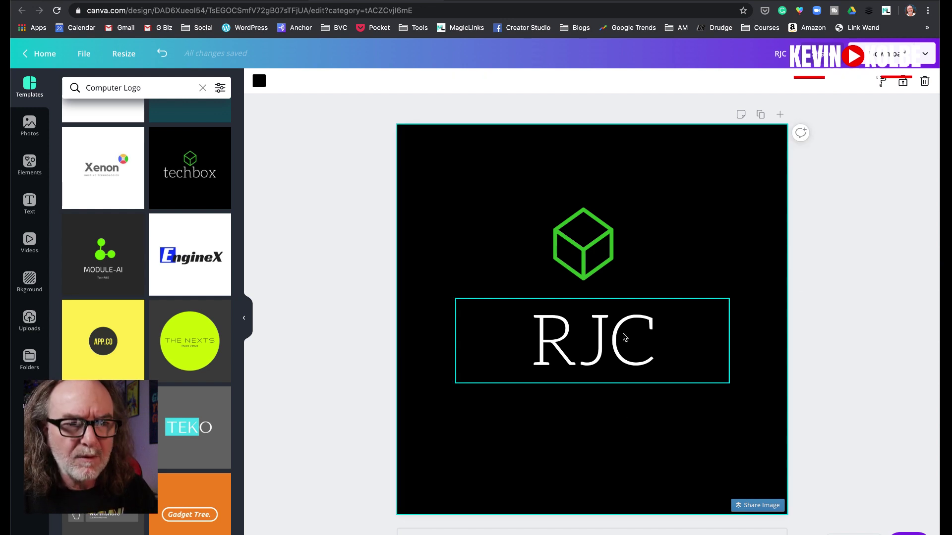
# Step: Duplicate the RJC text and place the copy directly below the original
pyautogui.click(626, 340)
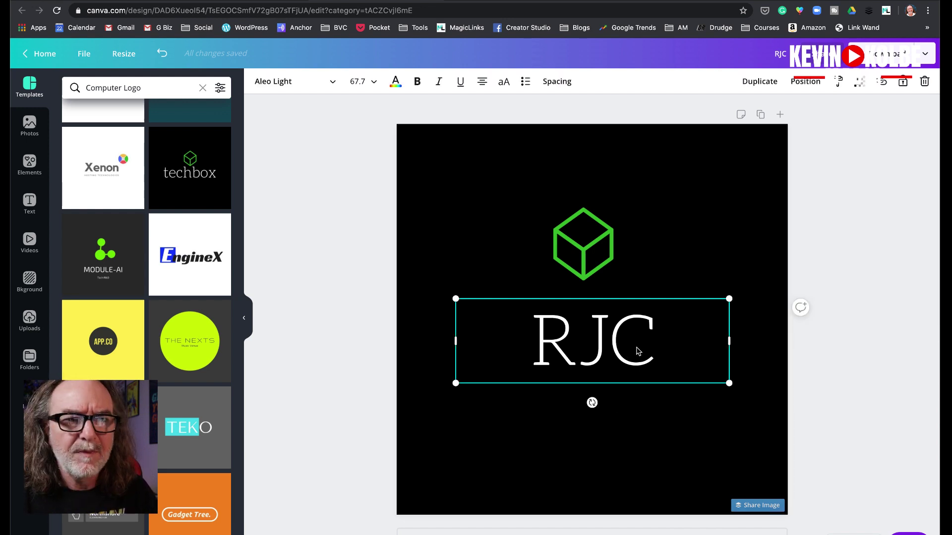
pyautogui.press('super+d')
pyautogui.moveTo(641, 360); pyautogui.dragTo(647, 406)
# Step: Replace the text of the lower RJC copy with TECHNOLOGIES
pyautogui.click(649, 406)
pyautogui.press('super+a')
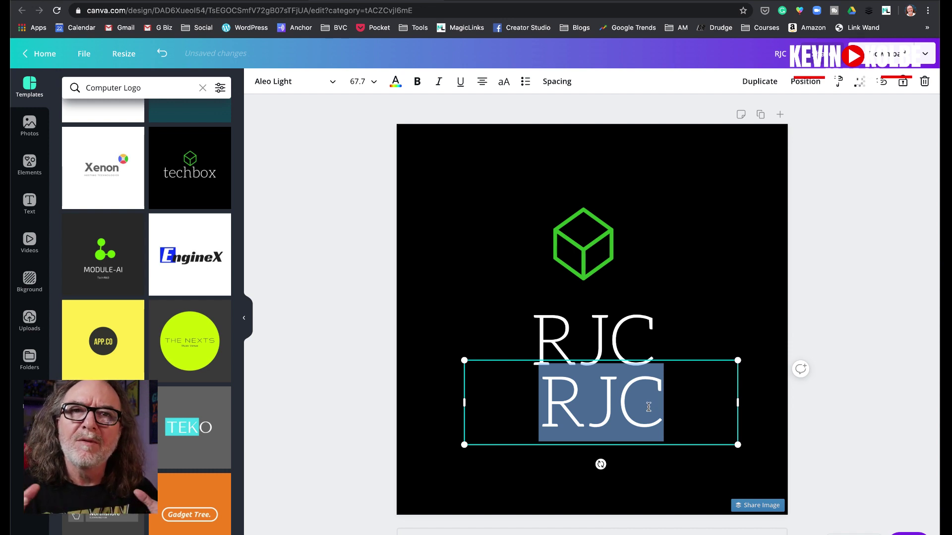
pyautogui.write('TE')
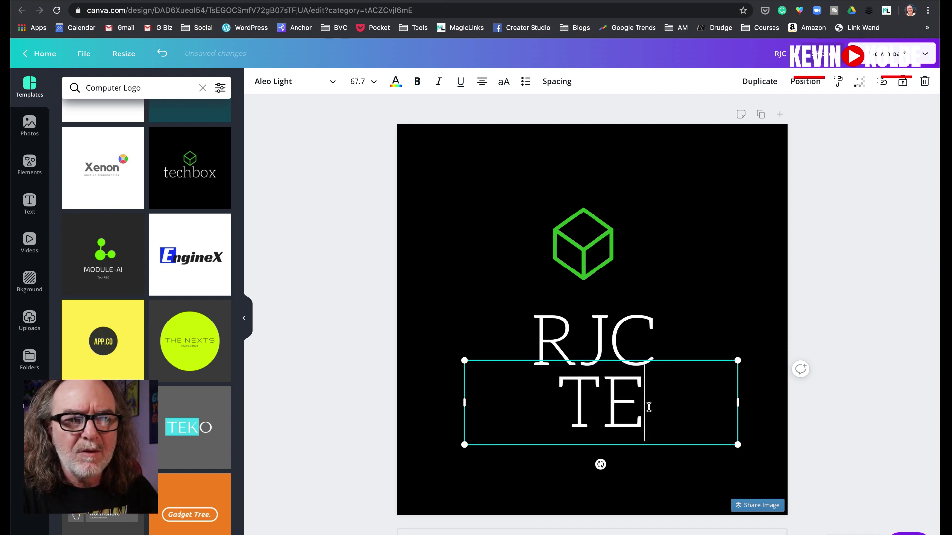
pyautogui.write('CHNOL')
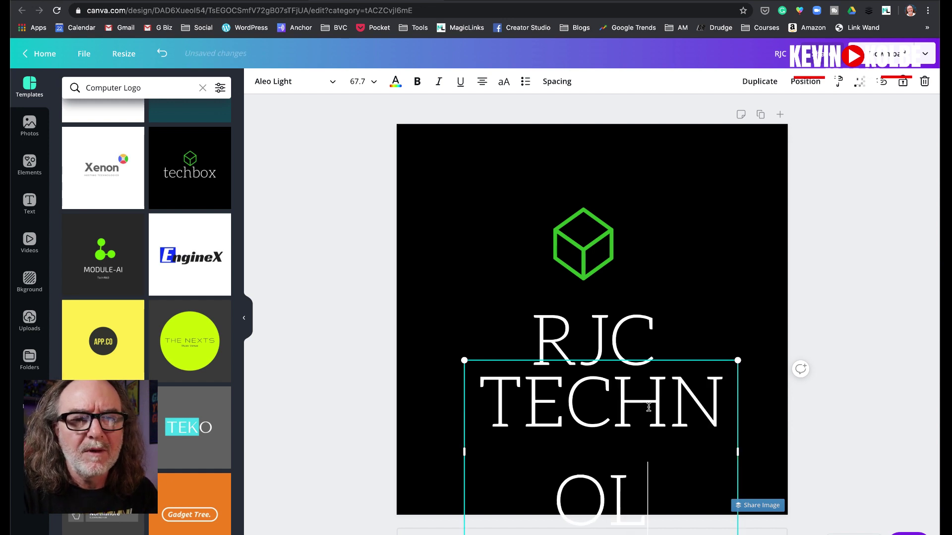
pyautogui.write('OGIRD')
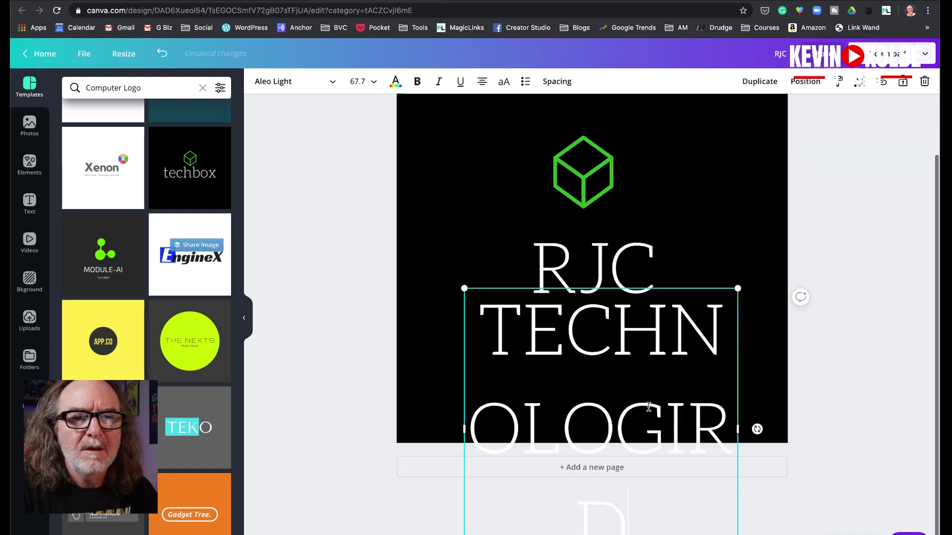
pyautogui.press('BackSpace')
pyautogui.press('BackSpace')
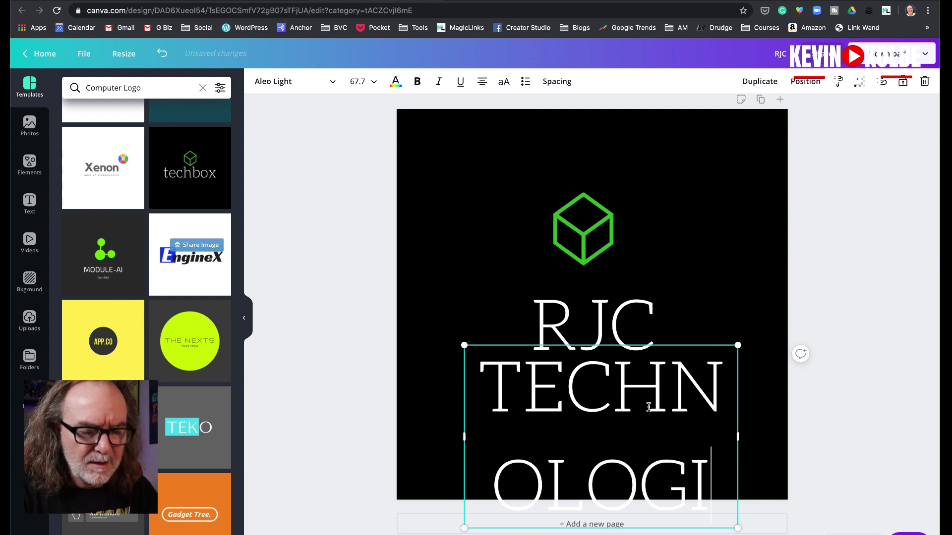
pyautogui.write('ES')
# Step: Scale the TECHNOLOGIES text down to about size 35.4, fit it on one line and place it directly below RJC
pyautogui.moveTo(464, 429); pyautogui.dragTo(248, 425)
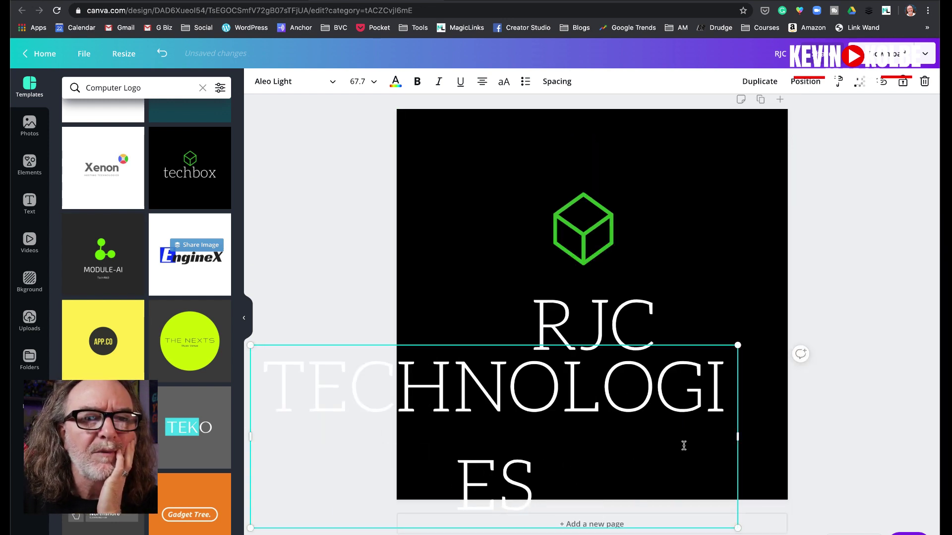
pyautogui.moveTo(737, 345); pyautogui.dragTo(602, 438)
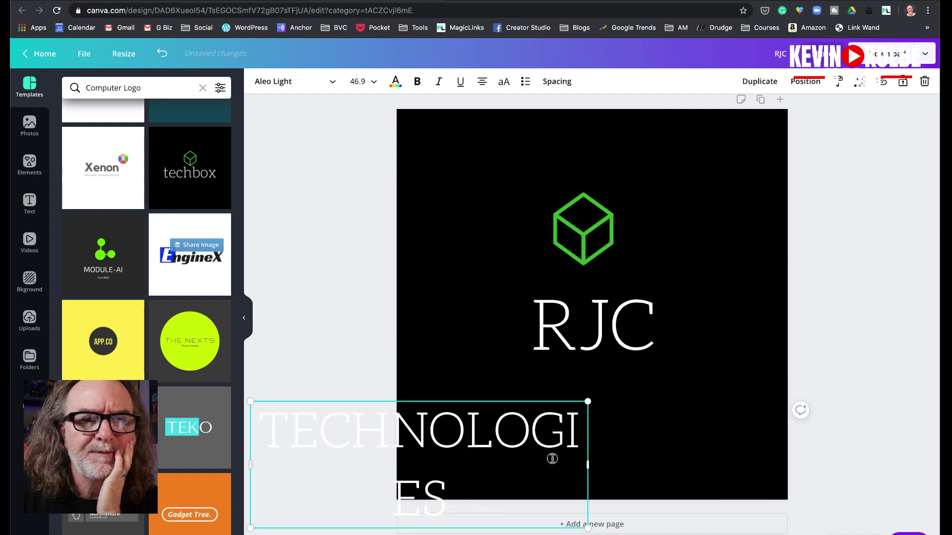
pyautogui.moveTo(525, 397); pyautogui.dragTo(577, 425)
pyautogui.press('Right')
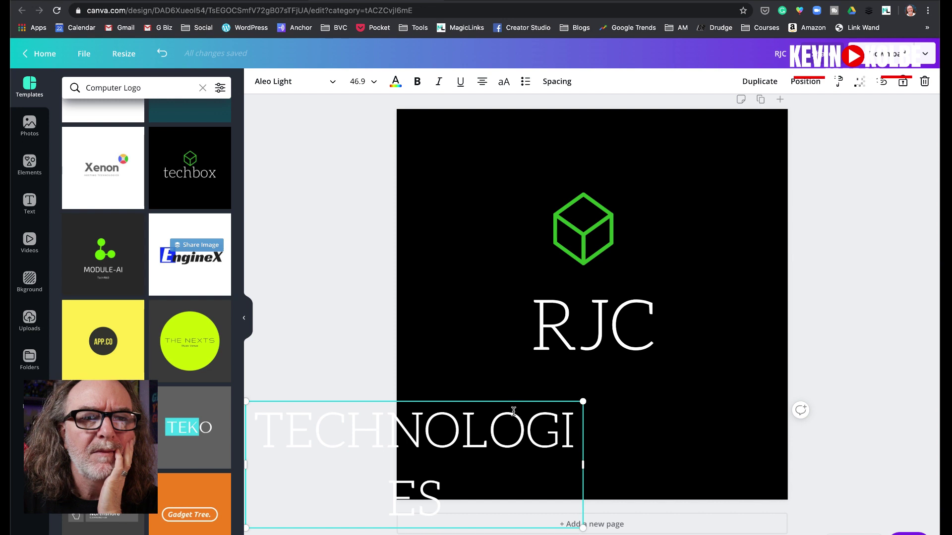
pyautogui.press('Escape')
pyautogui.moveTo(544, 463); pyautogui.dragTo(715, 431)
pyautogui.moveTo(760, 511); pyautogui.dragTo(729, 432)
pyautogui.click(661, 457)
pyautogui.click(647, 408)
pyautogui.moveTo(646, 408); pyautogui.dragTo(671, 404)
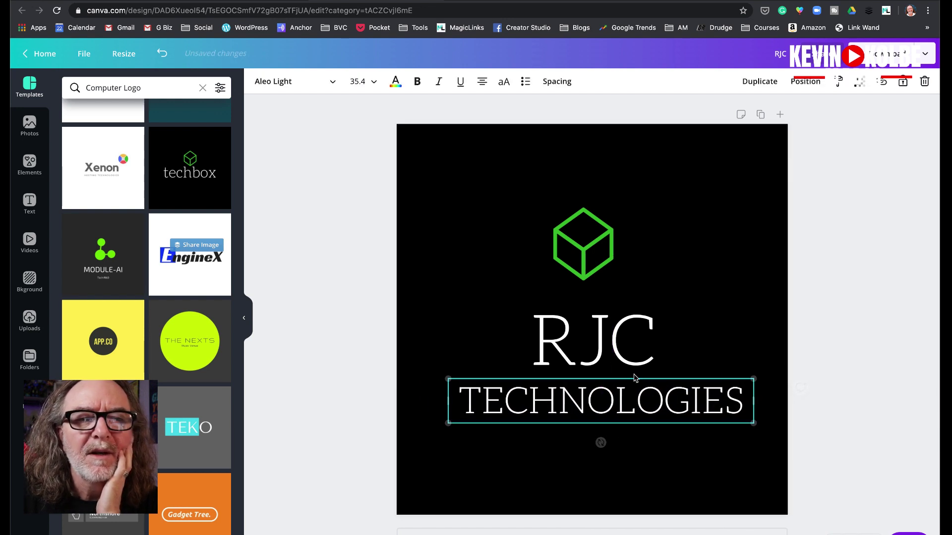
# Step: Align the RJC text over TECHNOLOGIES and move the green cube higher, centred above the text
pyautogui.click(610, 335)
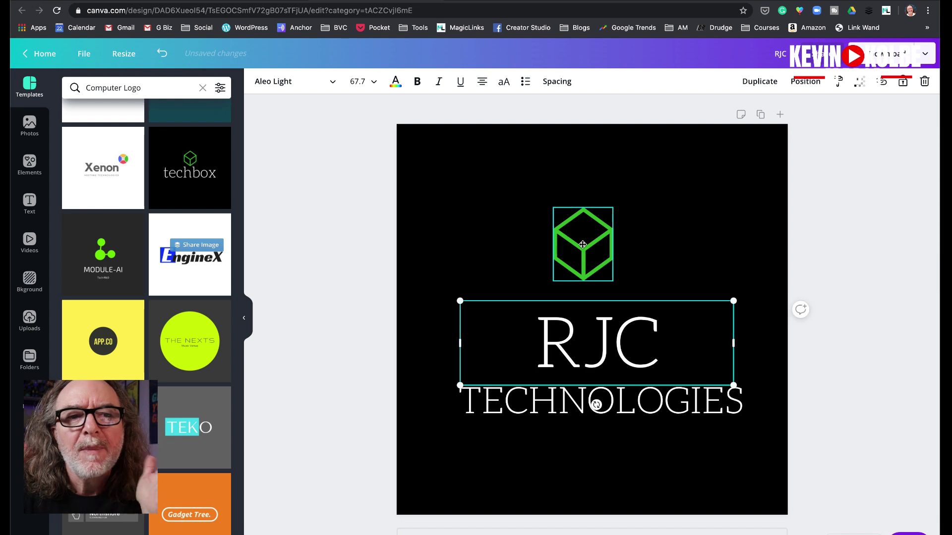
pyautogui.click(614, 257)
pyautogui.moveTo(614, 257); pyautogui.dragTo(624, 276)
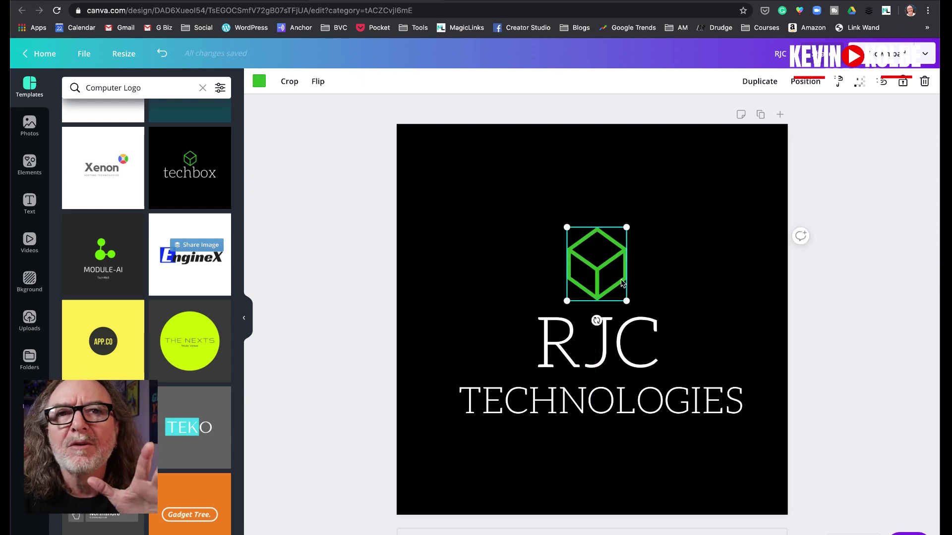
pyautogui.moveTo(599, 276); pyautogui.dragTo(594, 232)
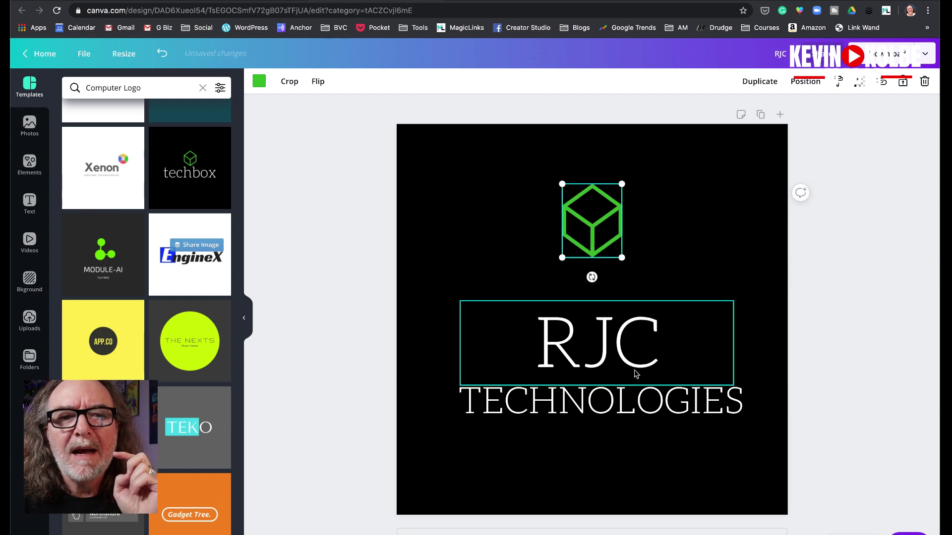
# Step: Try the uploaded Ugly Shapes Font on the RJC text
pyautogui.click(609, 354)
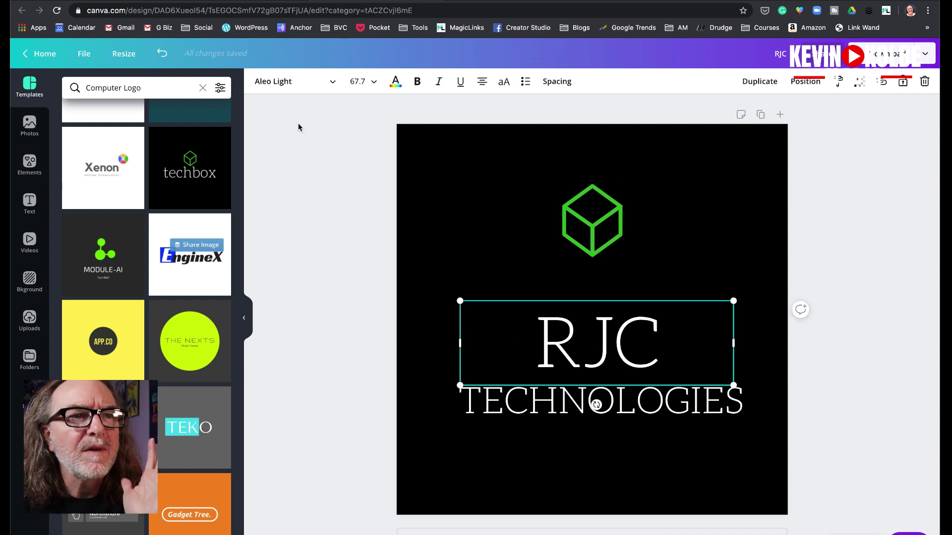
pyautogui.click(279, 83)
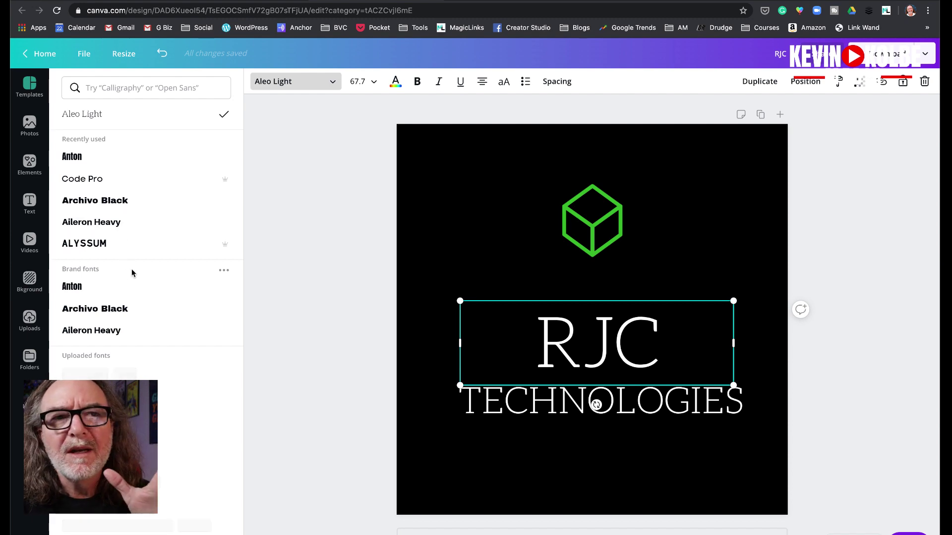
pyautogui.scroll(-4, 152, 299)
pyautogui.scroll(-12, 154, 299)
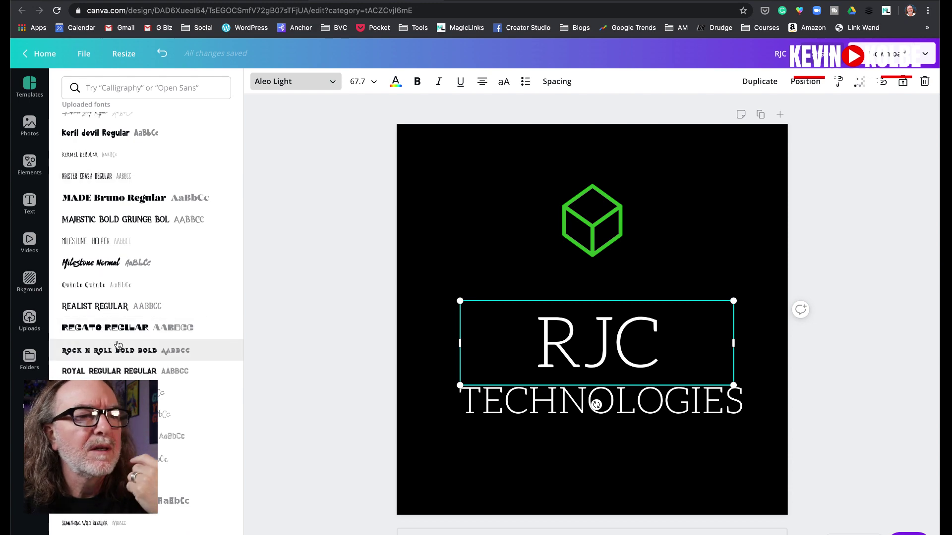
pyautogui.scroll(-8, 138, 342)
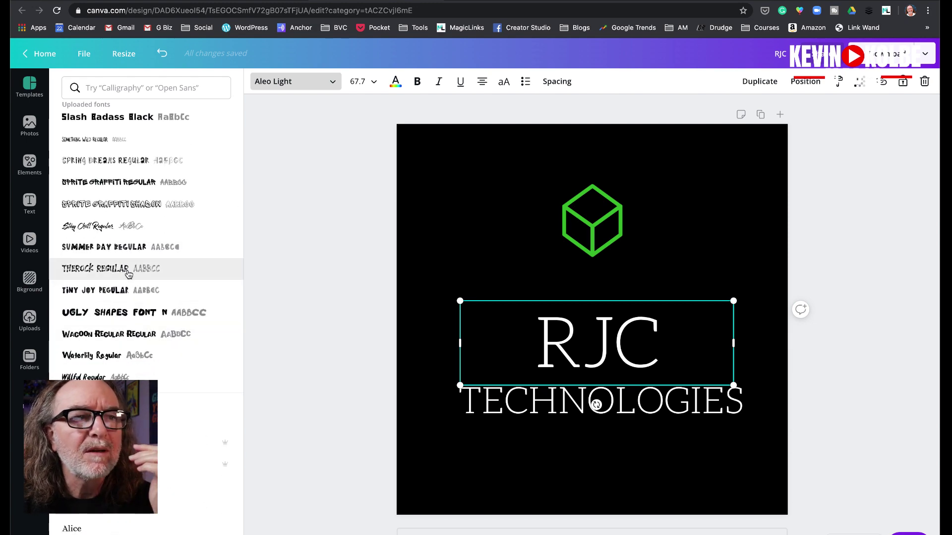
pyautogui.click(116, 313)
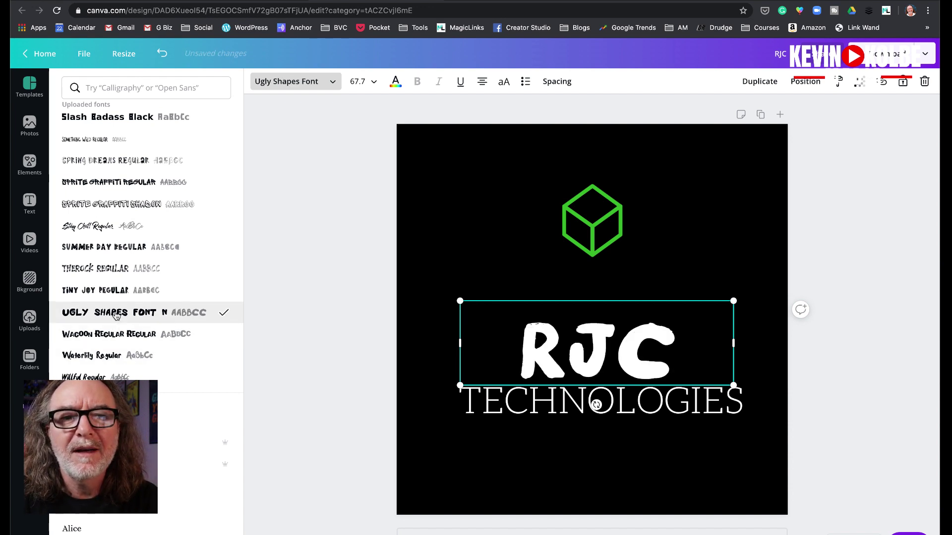
# Step: Search the fonts for techno and try AC Compacta on the RJC text
pyautogui.scroll(-10, 149, 327)
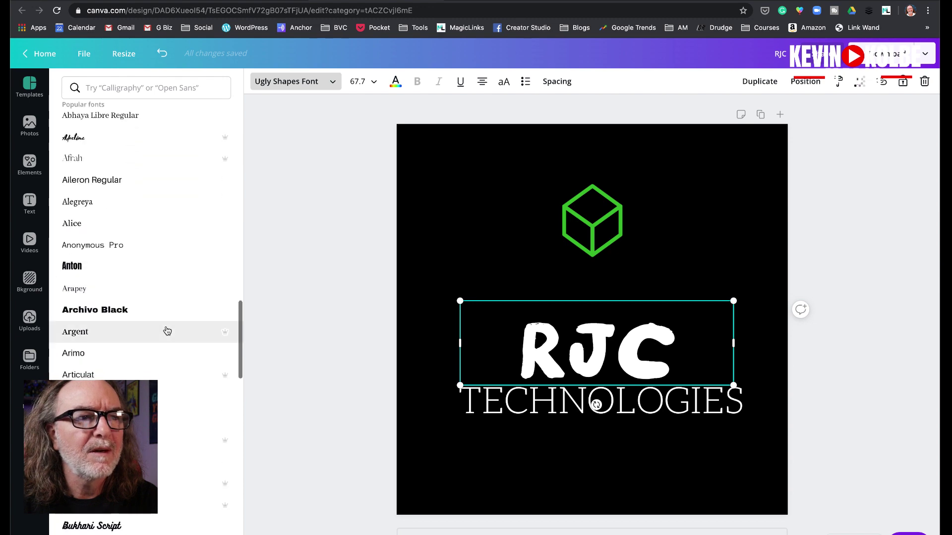
pyautogui.scroll(-5, 164, 332)
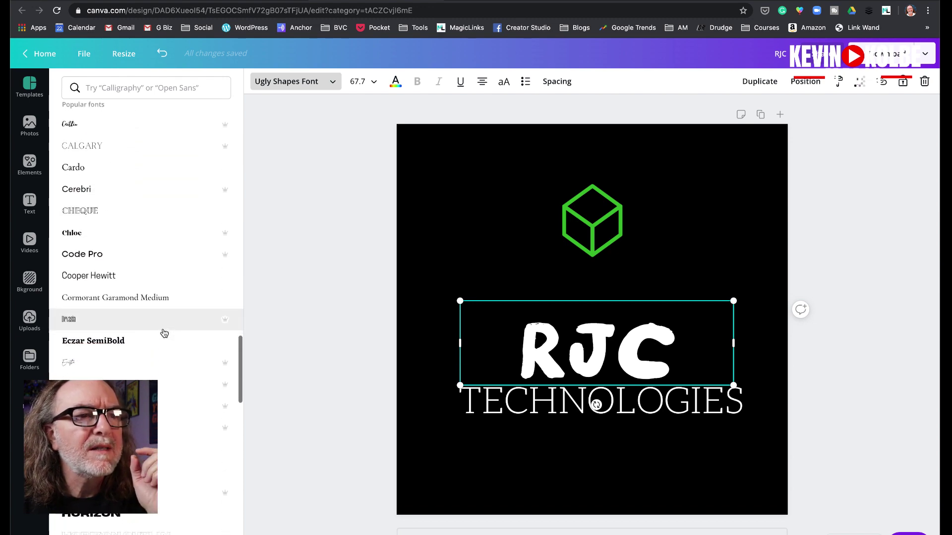
pyautogui.scroll(15, 169, 329)
pyautogui.click(152, 93)
pyautogui.write('tech')
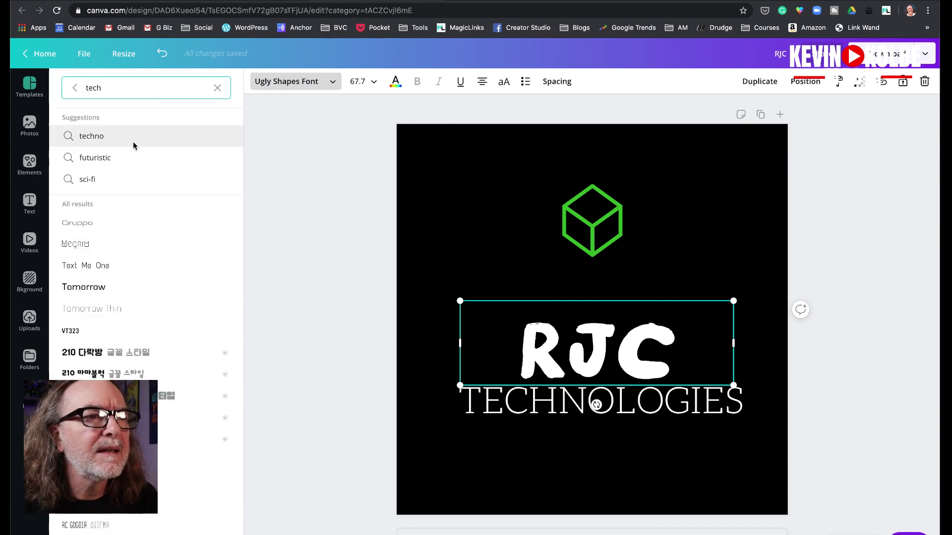
pyautogui.click(103, 138)
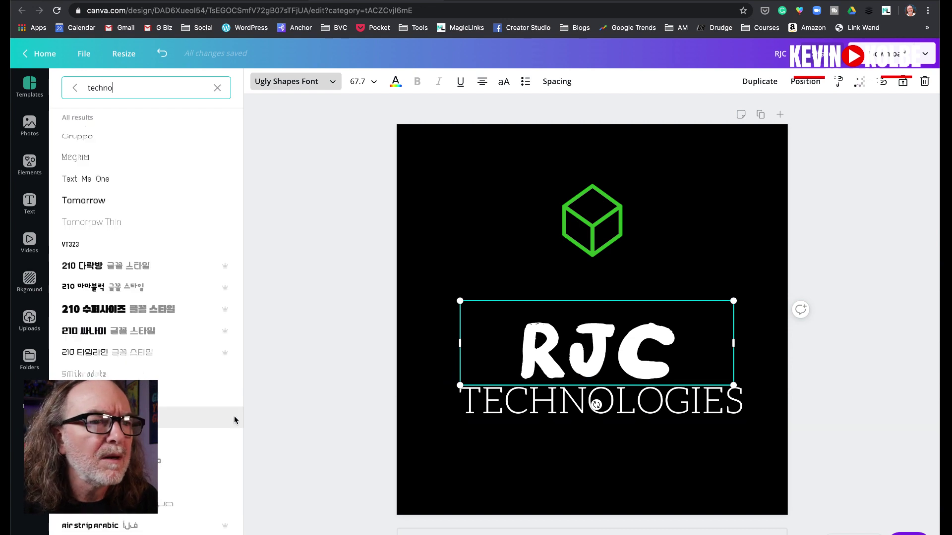
pyautogui.scroll(-2, 114, 402)
pyautogui.click(84, 357)
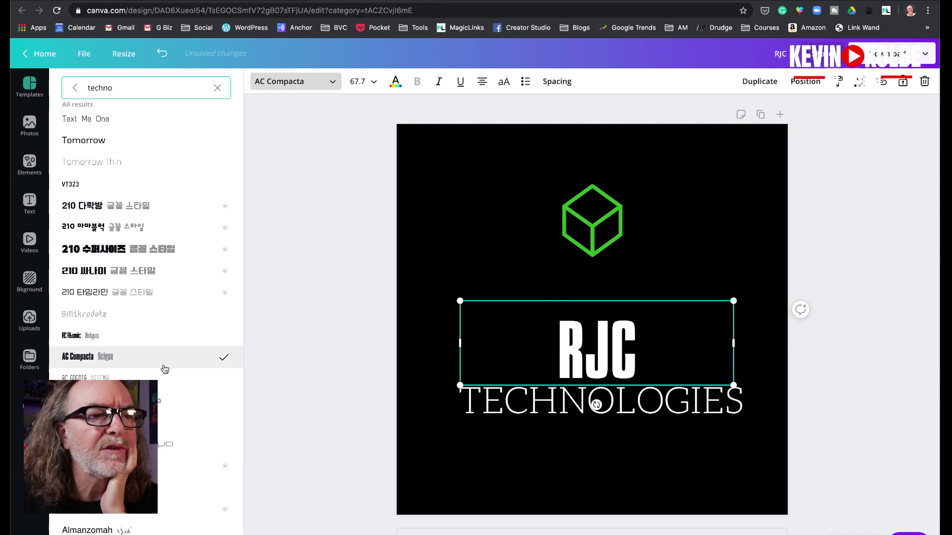
# Step: Clear the font search and try Archivo Black and Bukhari Script from the popular fonts on the RJC text
pyautogui.scroll(-5, 167, 357)
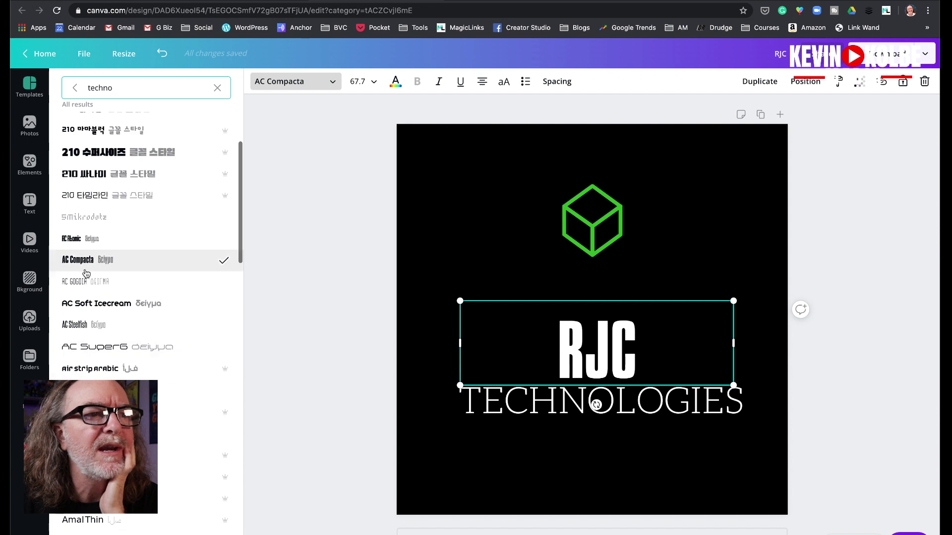
pyautogui.scroll(-10, 158, 336)
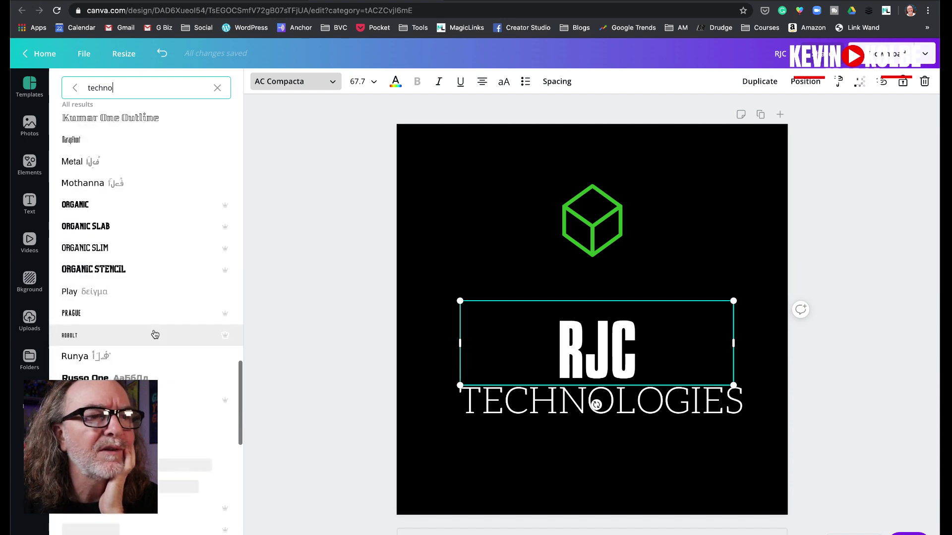
pyautogui.scroll(-5, 158, 335)
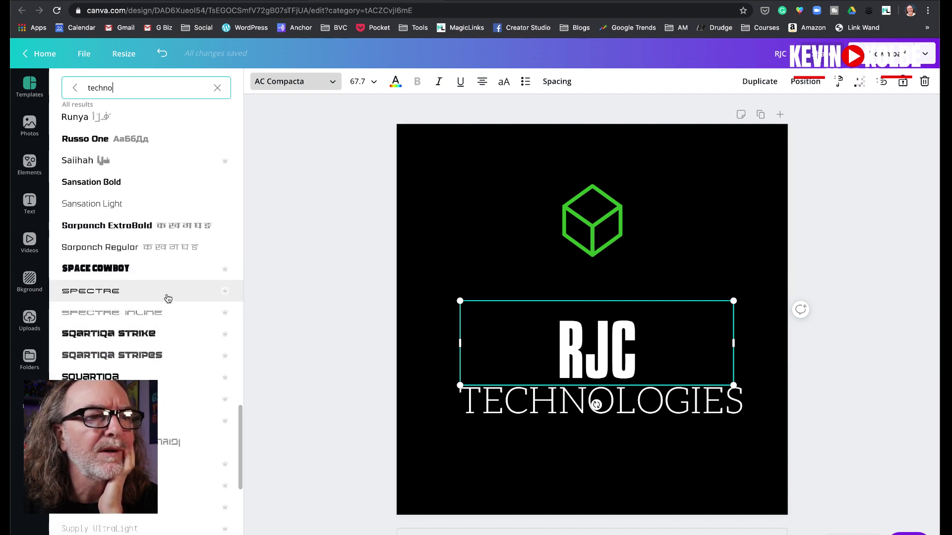
pyautogui.scroll(15, 215, 119)
pyautogui.click(218, 88)
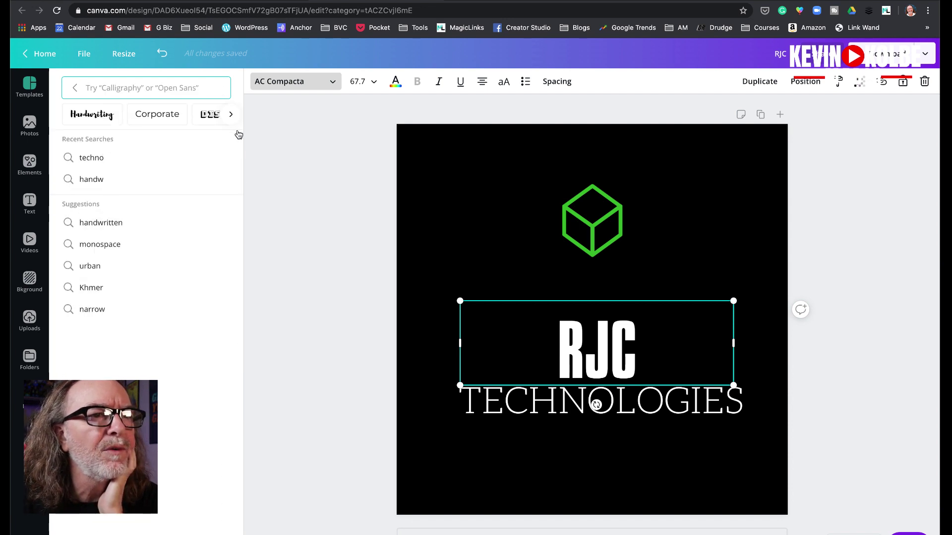
pyautogui.click(74, 92)
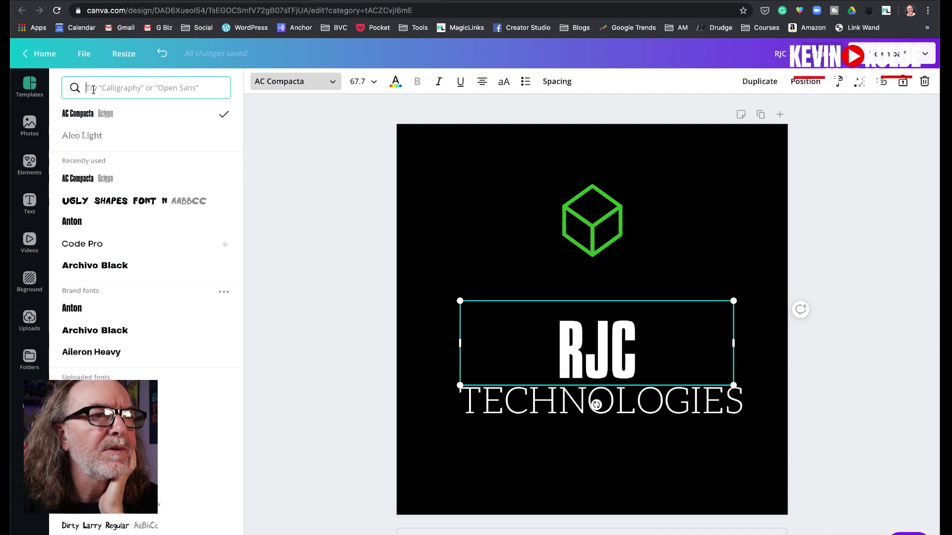
pyautogui.scroll(-10, 170, 289)
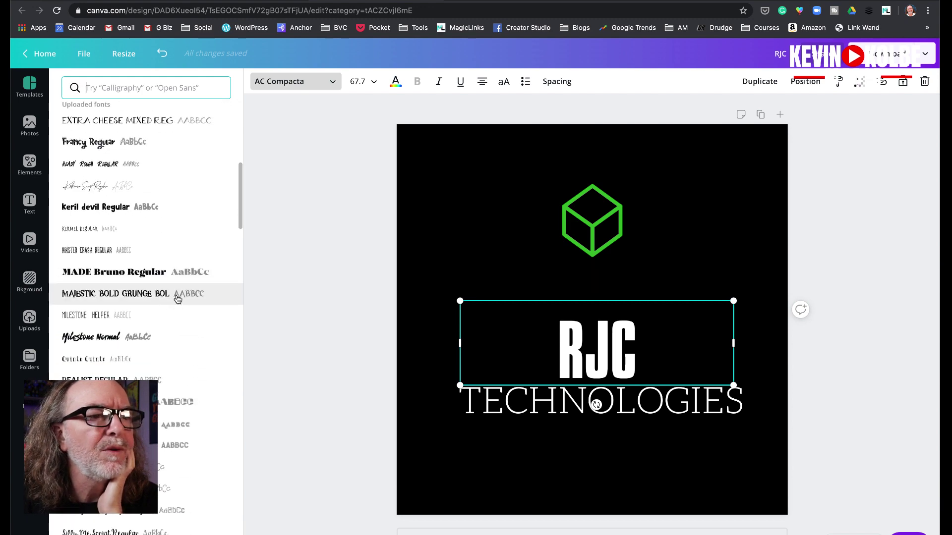
pyautogui.scroll(-15, 178, 299)
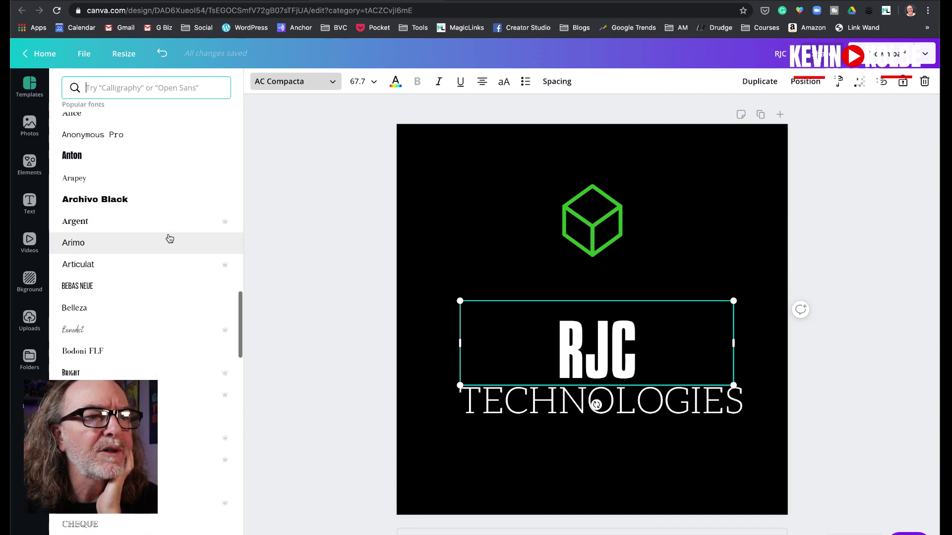
pyautogui.scroll(-2, 168, 240)
pyautogui.click(149, 149)
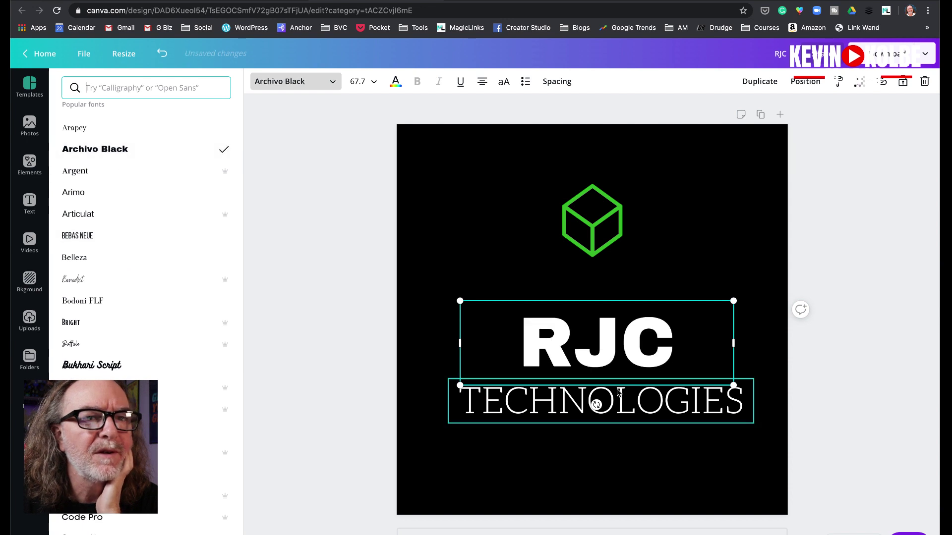
pyautogui.click(117, 366)
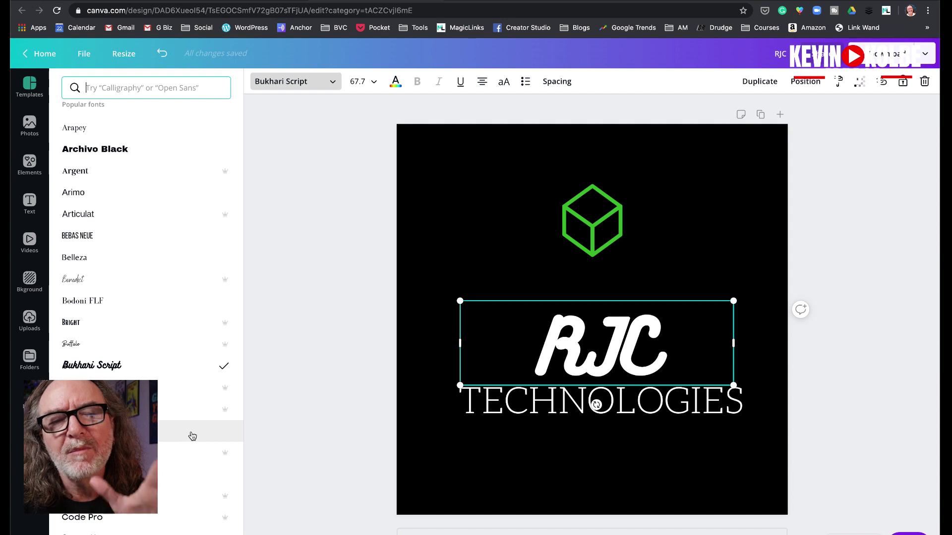
# Step: Set the RJC text in the Horizon font from the popular fonts
pyautogui.scroll(-5, 166, 451)
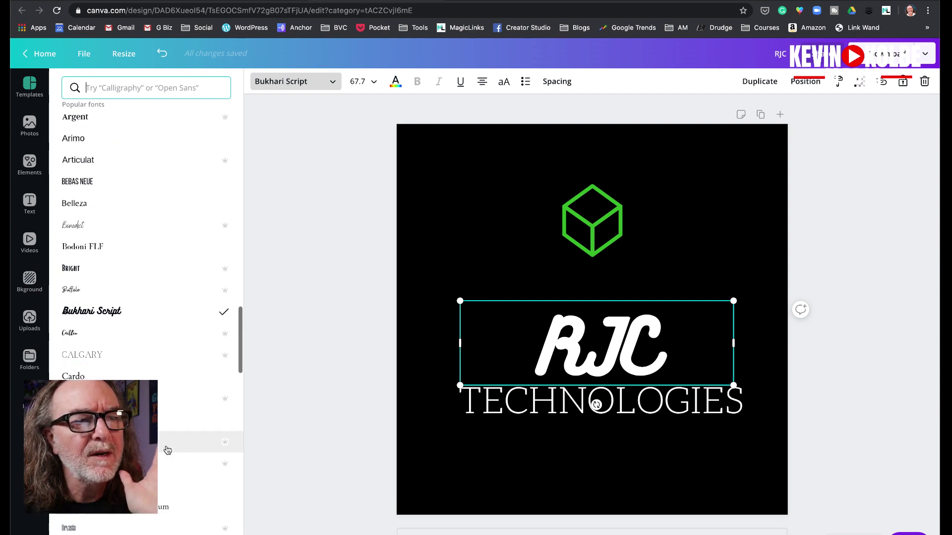
pyautogui.scroll(-6, 167, 453)
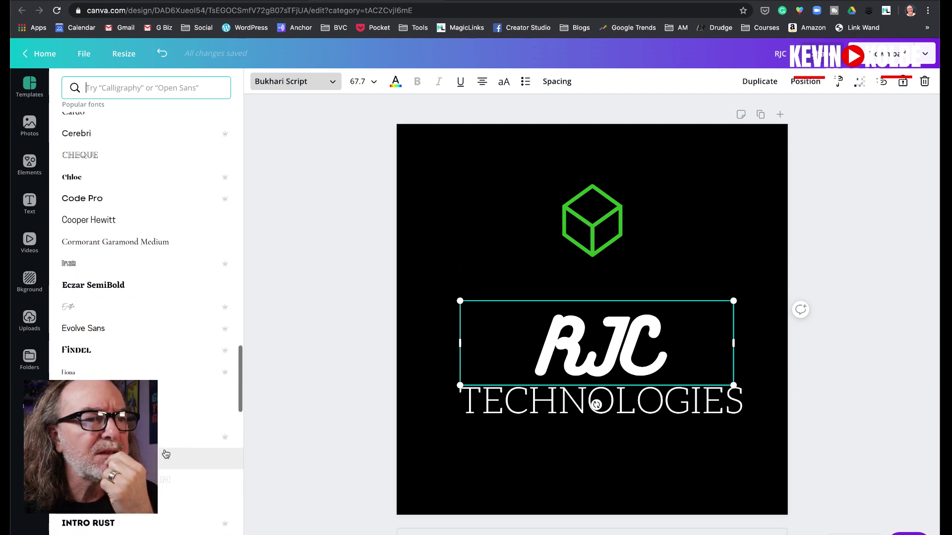
pyautogui.click(101, 332)
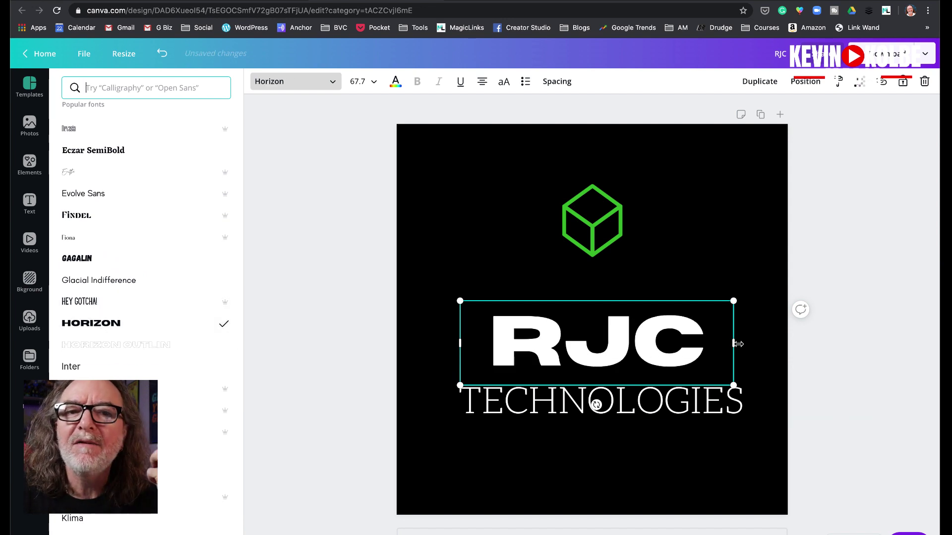
# Step: Set the TECHNOLOGIES text in the Horizon font, fit it on one line at size 28.7 and centre it under RJC
pyautogui.click(560, 399)
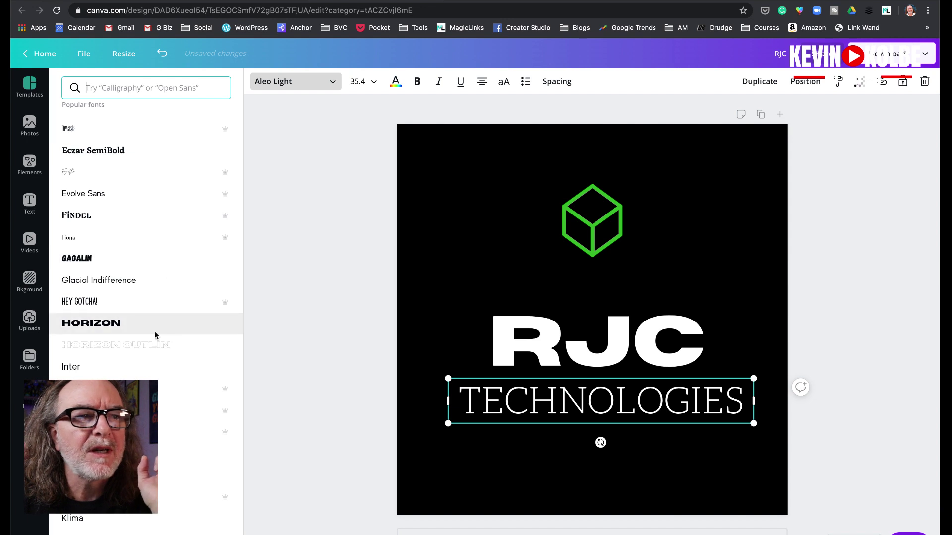
pyautogui.click(102, 329)
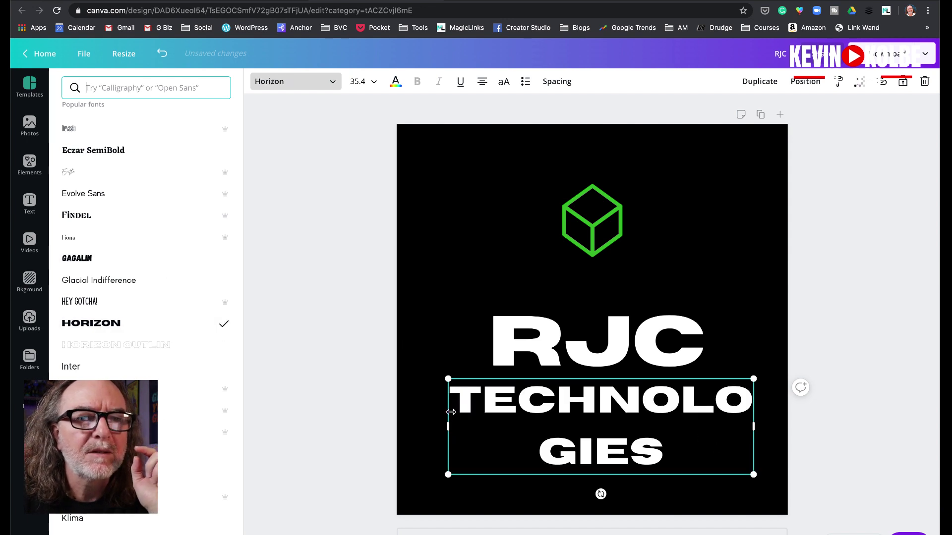
pyautogui.moveTo(448, 426); pyautogui.dragTo(323, 425)
pyautogui.moveTo(330, 381); pyautogui.dragTo(406, 388)
pyautogui.moveTo(588, 405); pyautogui.dragTo(599, 398)
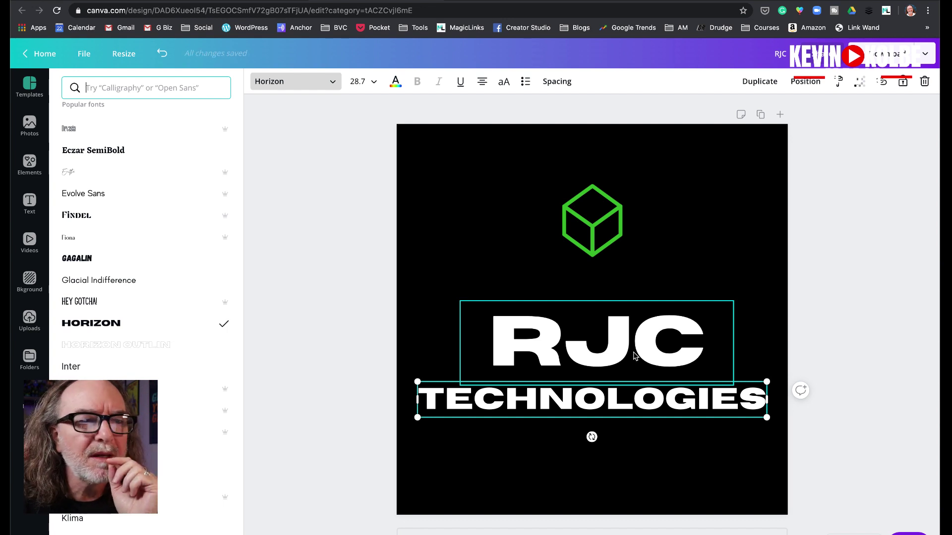
# Step: Try the Intro Rust, Norwester and Sunborn fonts on the RJC text
pyautogui.click(634, 356)
pyautogui.click(124, 389)
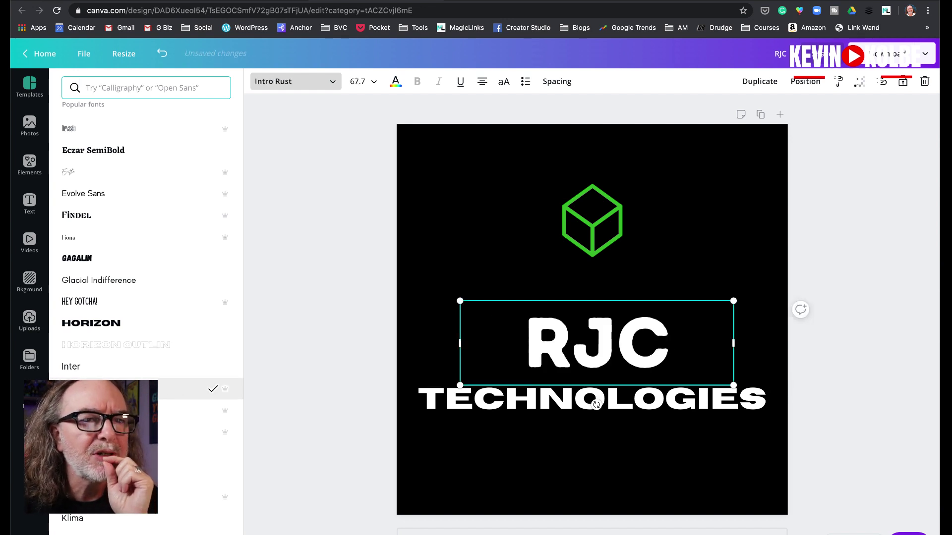
pyautogui.scroll(-7, 124, 389)
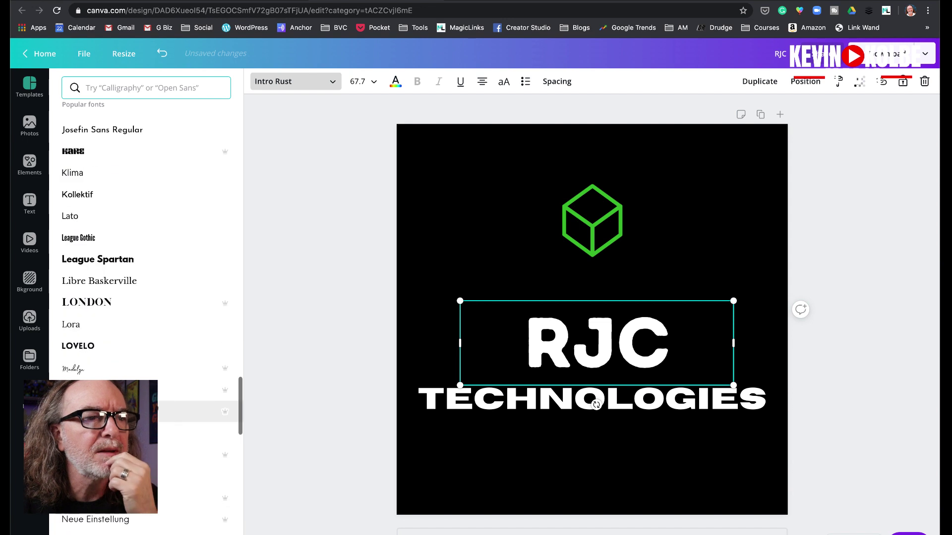
pyautogui.scroll(-7, 160, 402)
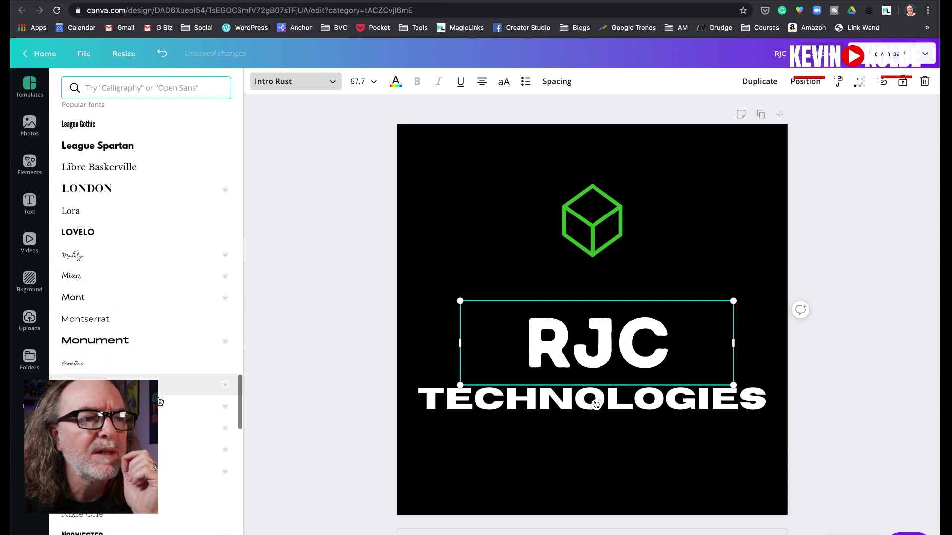
pyautogui.click(132, 298)
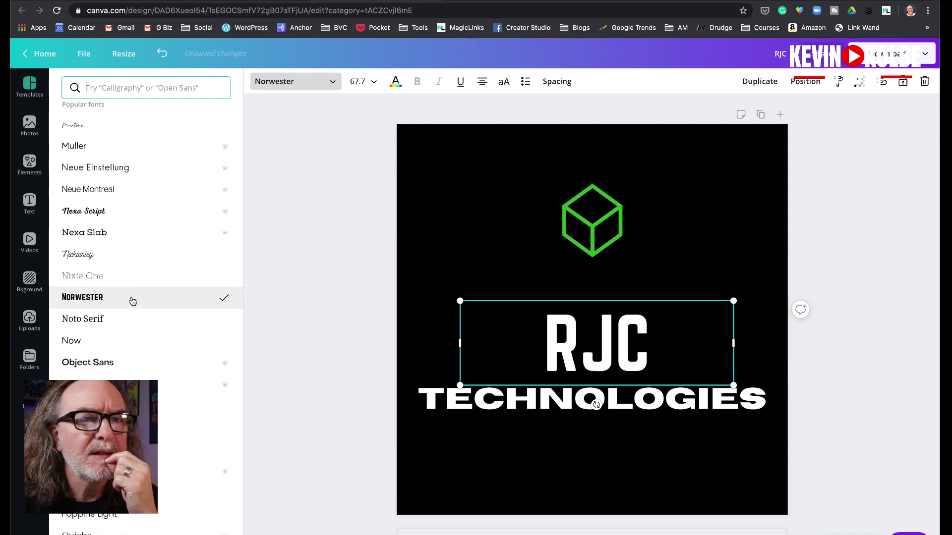
pyautogui.scroll(-8, 167, 380)
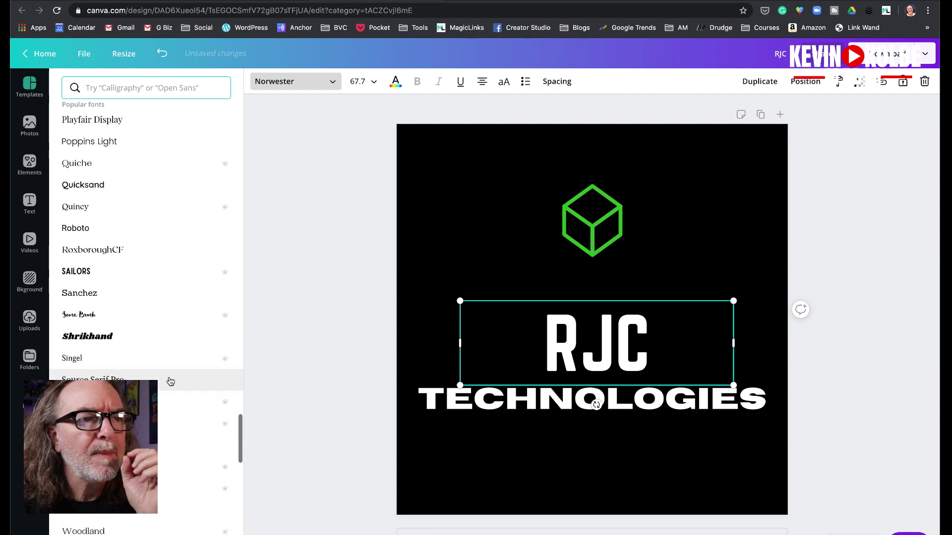
pyautogui.scroll(-4, 169, 383)
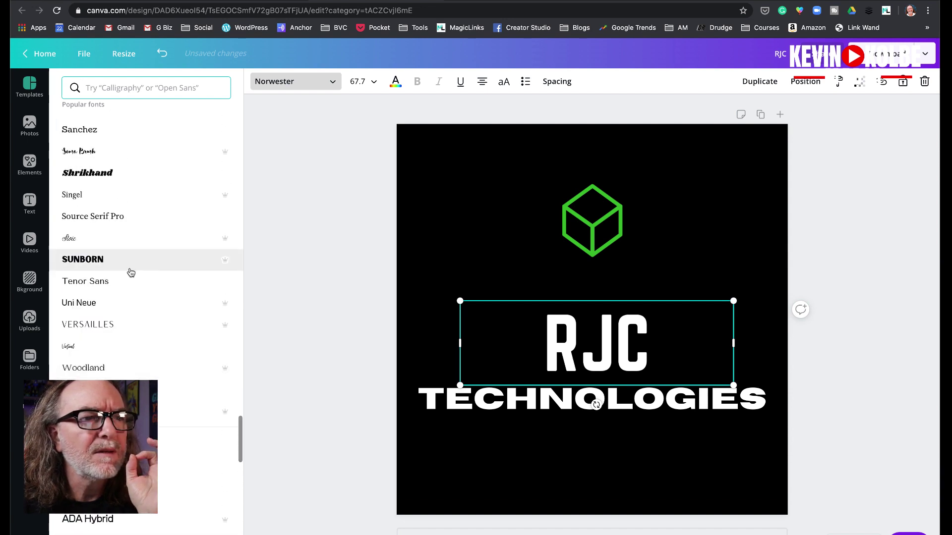
pyautogui.scroll(-2, 180, 338)
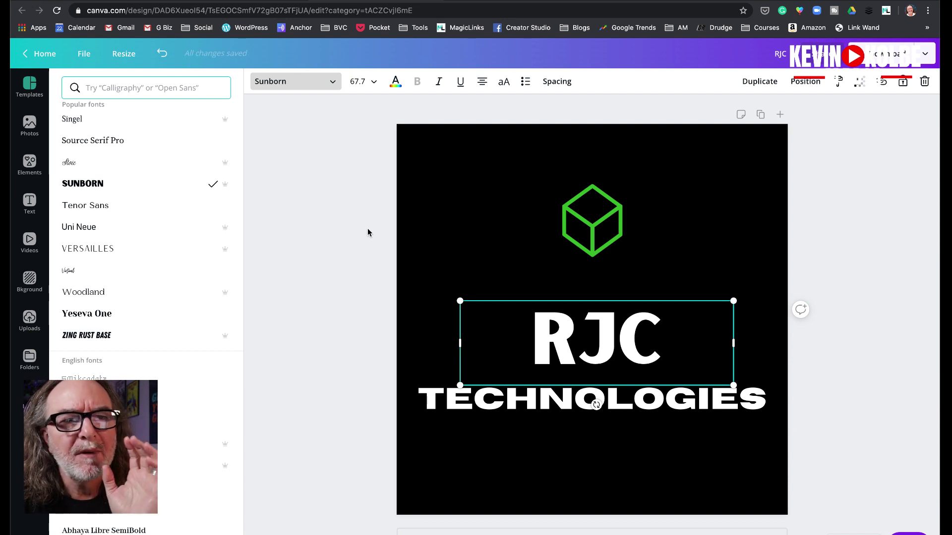
# Step: Browse the English fonts and try Alfa Slab One on the RJC text
pyautogui.scroll(-15, 124, 485)
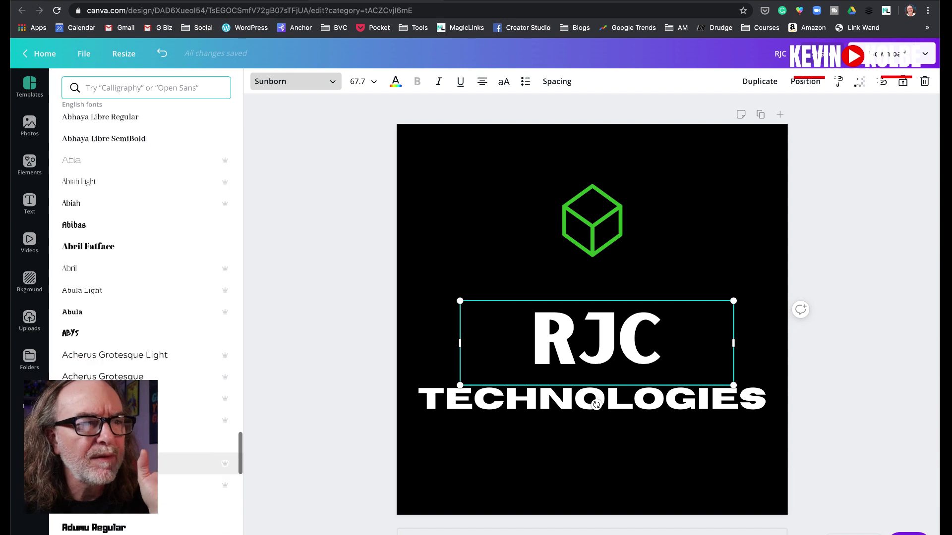
pyautogui.scroll(-6, 124, 483)
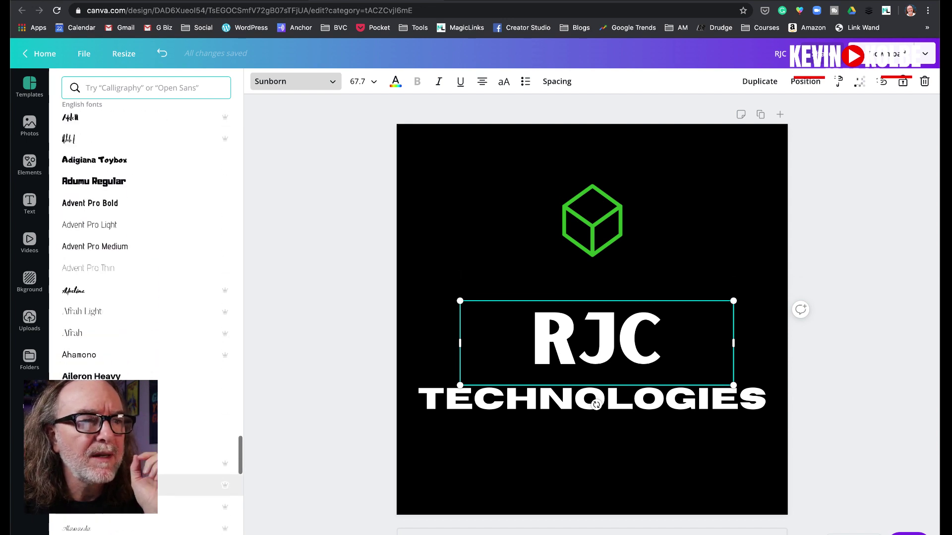
pyautogui.scroll(-5, 124, 481)
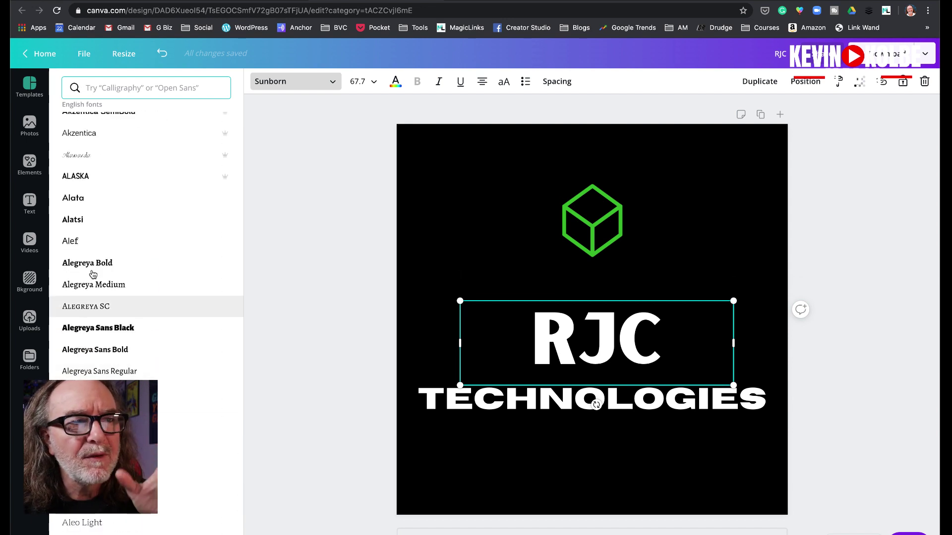
pyautogui.scroll(-5, 117, 377)
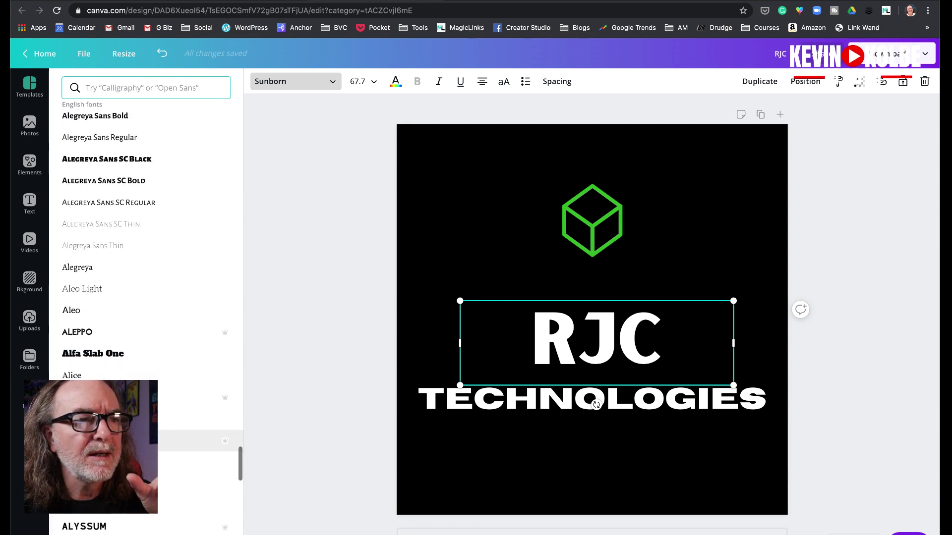
pyautogui.click(112, 323)
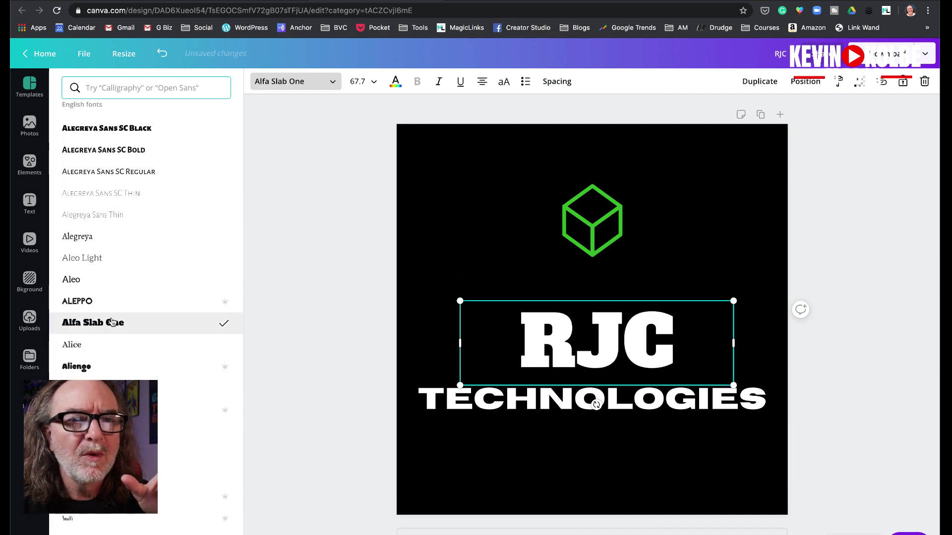
# Step: Set the RJC text in the Archive font from the English fonts
pyautogui.scroll(-5, 124, 422)
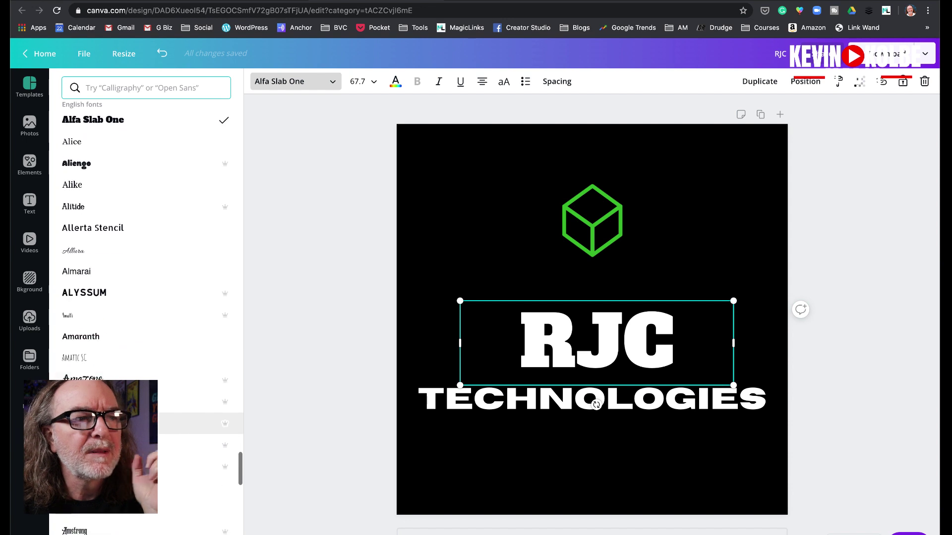
pyautogui.scroll(-10, 124, 423)
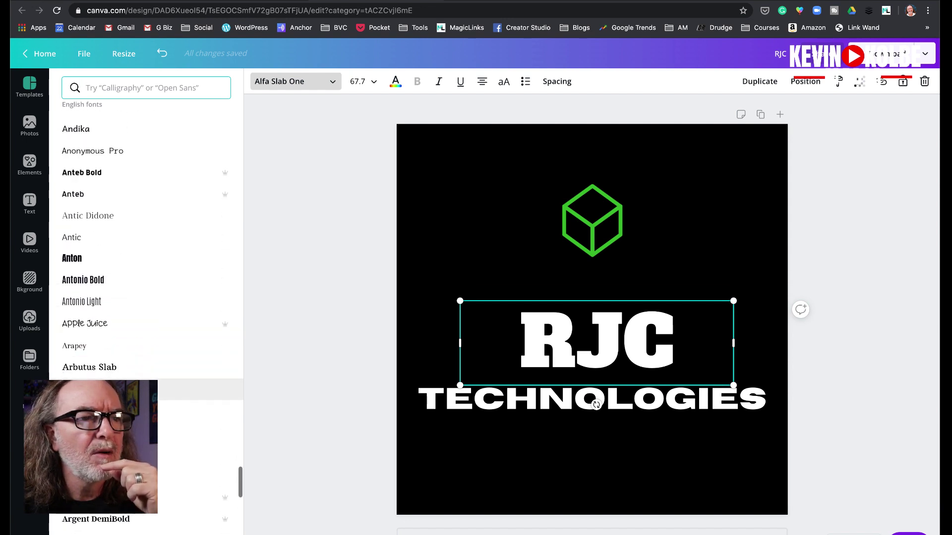
pyautogui.scroll(-4, 148, 412)
pyautogui.click(106, 276)
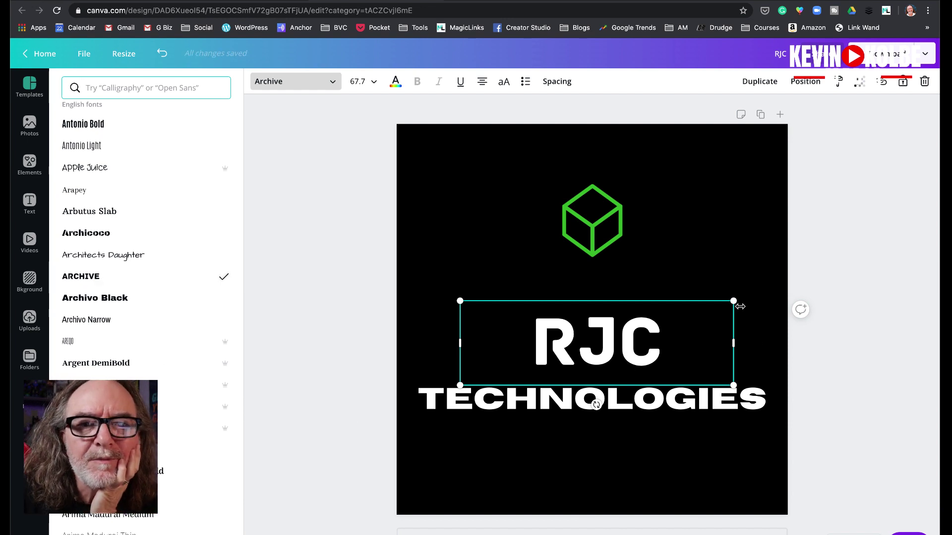
# Step: Narrow the RJC text box to fit its letters, enlarge the text and centre it above TECHNOLOGIES
pyautogui.moveTo(734, 303)
pyautogui.mouseDown()
pyautogui.moveTo(685, 321)
pyautogui.moveTo(738, 300)
pyautogui.mouseUp()
pyautogui.moveTo(739, 344); pyautogui.dragTo(597, 341)
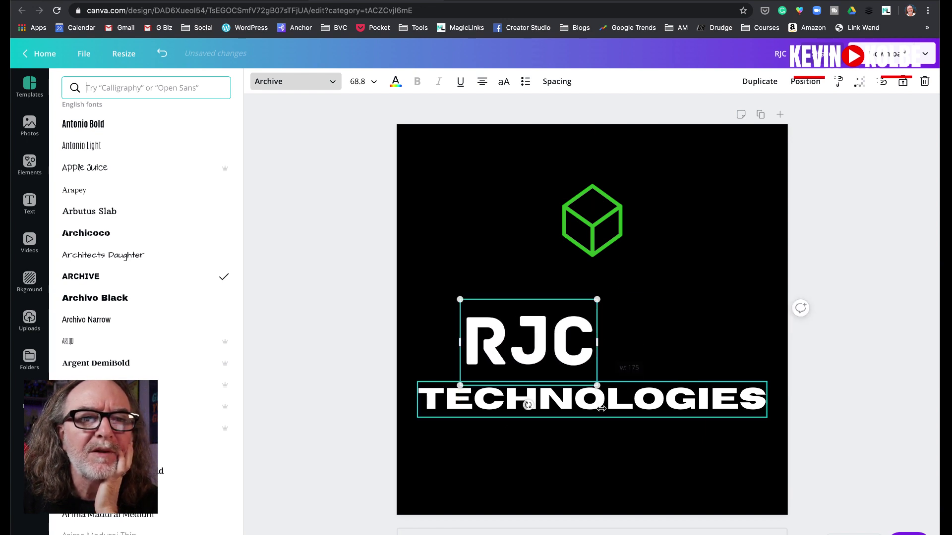
pyautogui.moveTo(602, 383); pyautogui.dragTo(722, 427)
pyautogui.moveTo(614, 357); pyautogui.dragTo(628, 321)
# Step: Shrink the TECHNOLOGIES text to size 17.4 to match the width of RJC and place it directly underneath
pyautogui.click(730, 403)
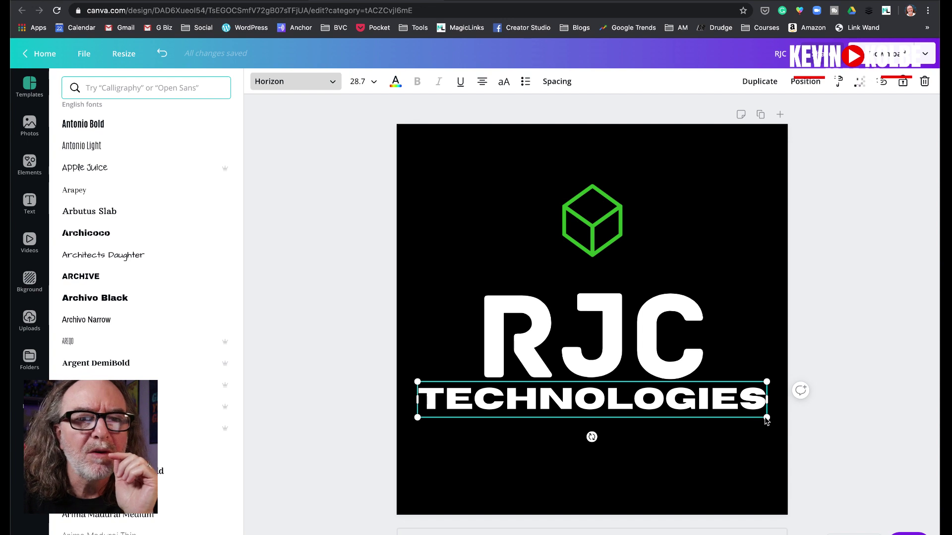
pyautogui.moveTo(761, 418); pyautogui.dragTo(704, 393)
pyautogui.moveTo(639, 388); pyautogui.dragTo(641, 391)
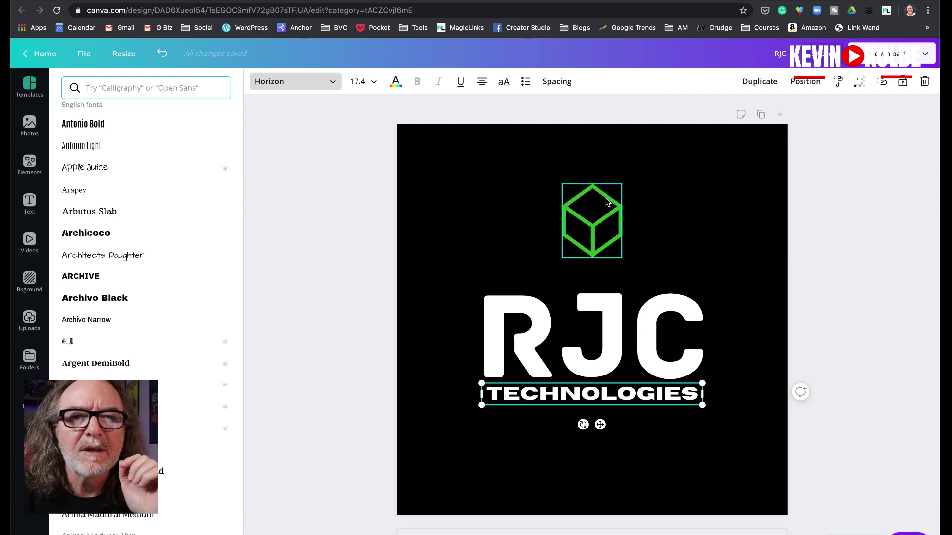
# Step: Search the elements for technology and add the free lightning bolt graphic with circuit lines to the logo
pyautogui.click(605, 226)
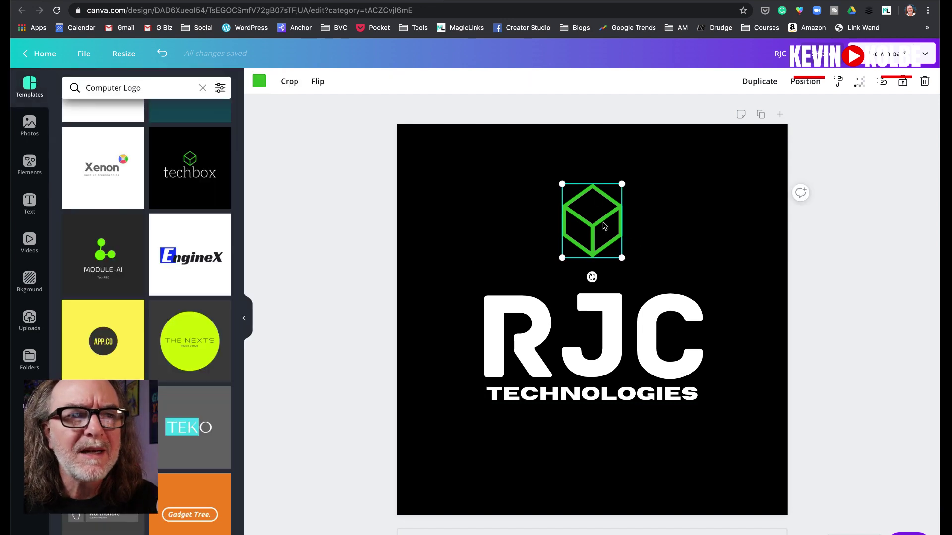
pyautogui.click(29, 164)
pyautogui.click(160, 89)
pyautogui.write('technology')
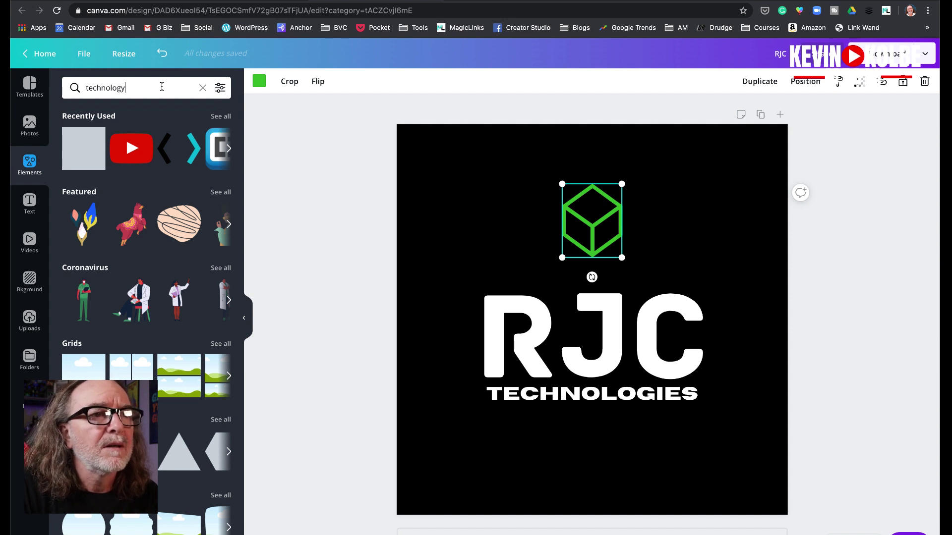
pyautogui.press('Return')
pyautogui.scroll(-1, 142, 203)
pyautogui.scroll(-1, 149, 198)
pyautogui.scroll(1, 167, 213)
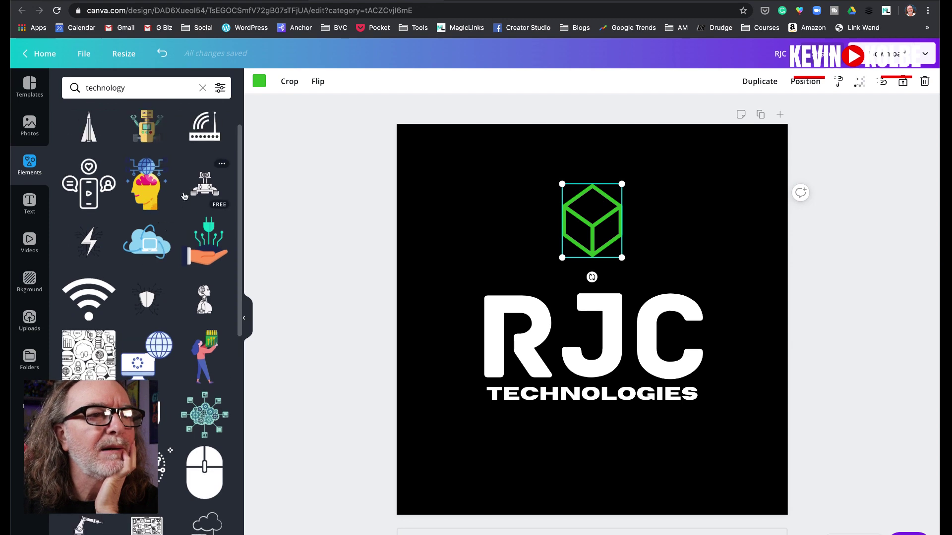
pyautogui.scroll(-3, 170, 229)
pyautogui.scroll(-5, 171, 229)
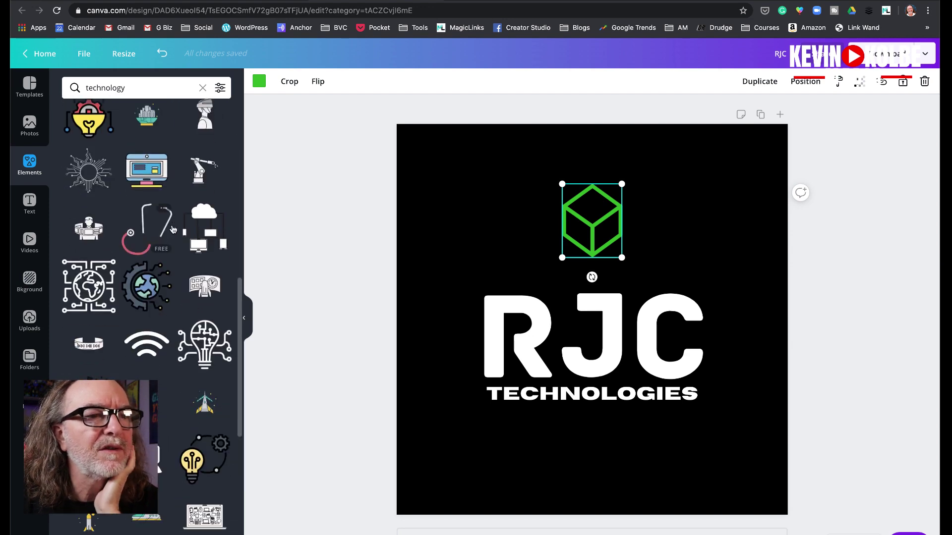
pyautogui.scroll(10, 173, 228)
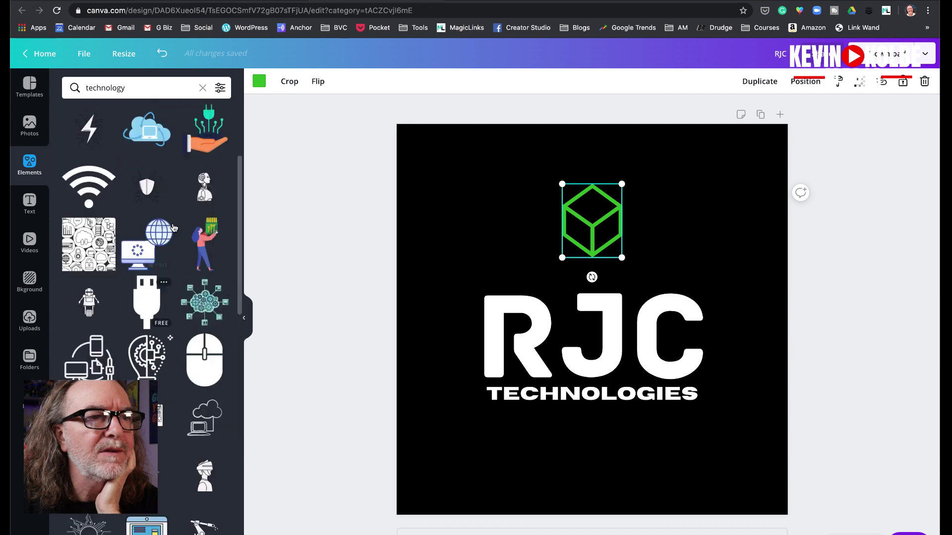
pyautogui.click(96, 190)
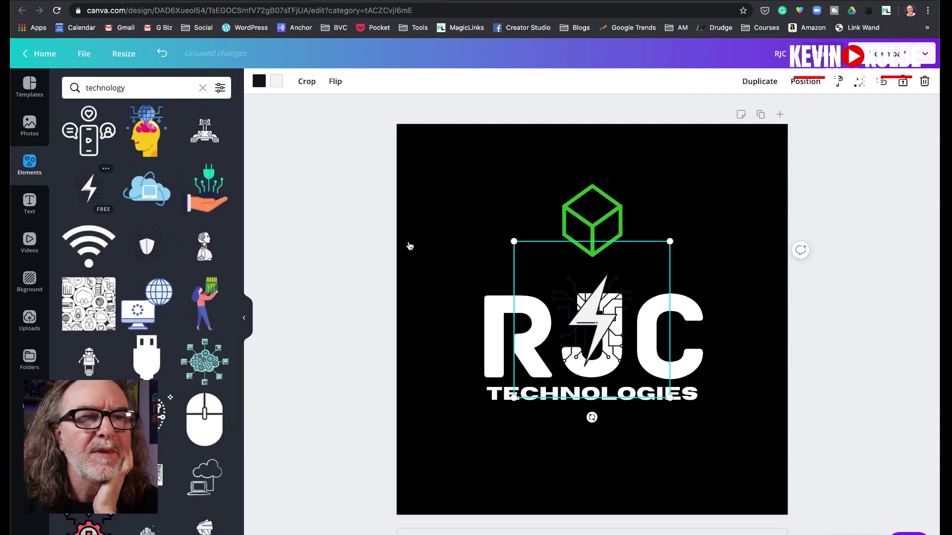
# Step: Delete the green cube icon, enlarge the lightning bolt graphic and centre it over the J of RJC
pyautogui.click(615, 214)
pyautogui.press('Delete')
pyautogui.click(650, 316)
pyautogui.moveTo(671, 226); pyautogui.dragTo(723, 174)
pyautogui.moveTo(634, 286); pyautogui.dragTo(605, 337)
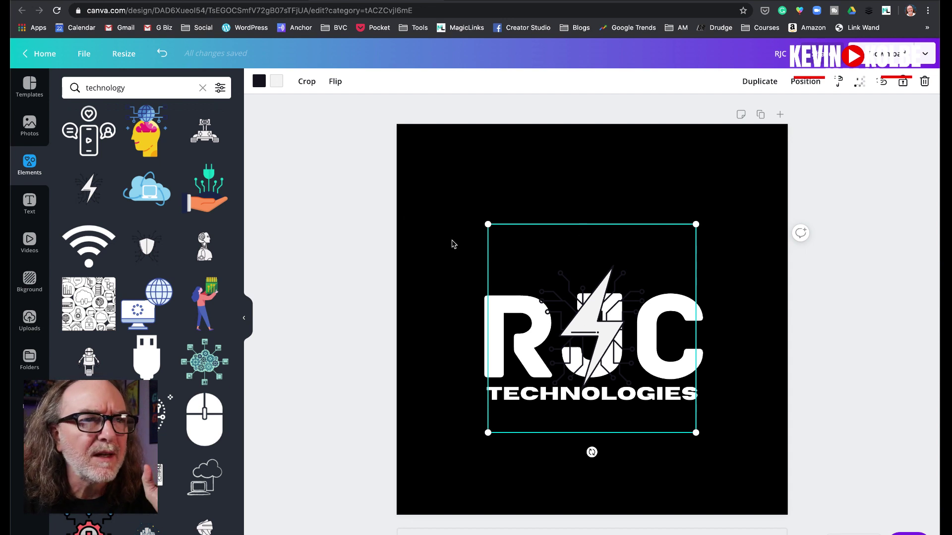
# Step: Recolour the lightning bolt yellow and change the graphic's dark colour to purple and finally light green
pyautogui.click(279, 87)
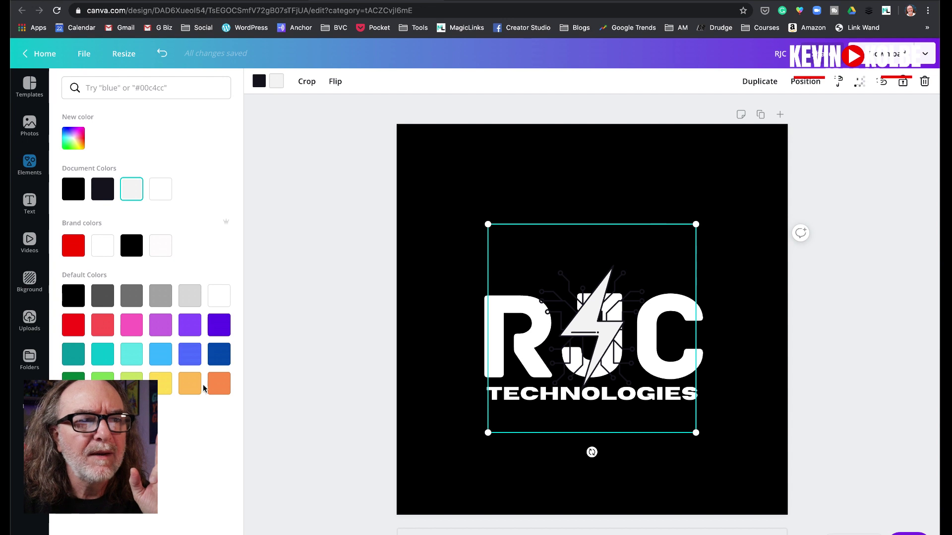
pyautogui.click(162, 387)
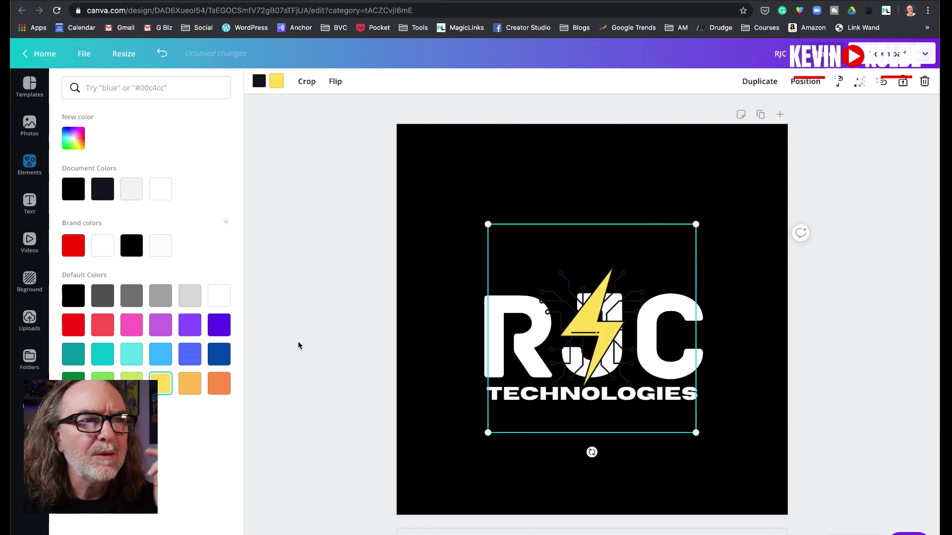
pyautogui.click(258, 84)
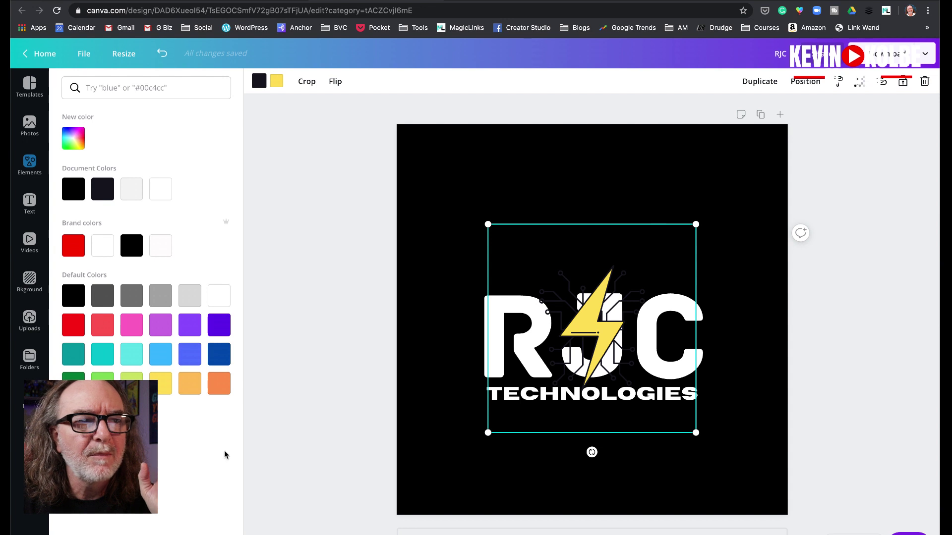
pyautogui.click(225, 331)
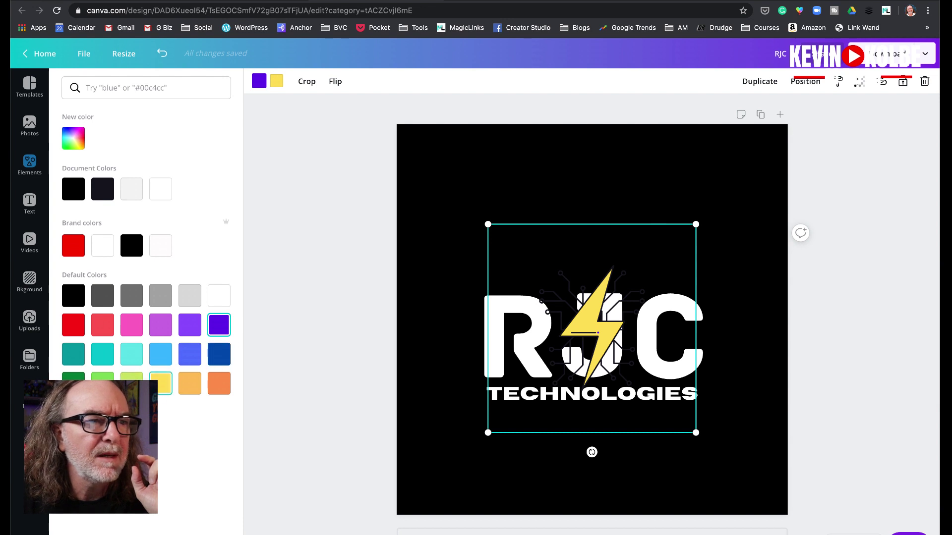
pyautogui.click(103, 377)
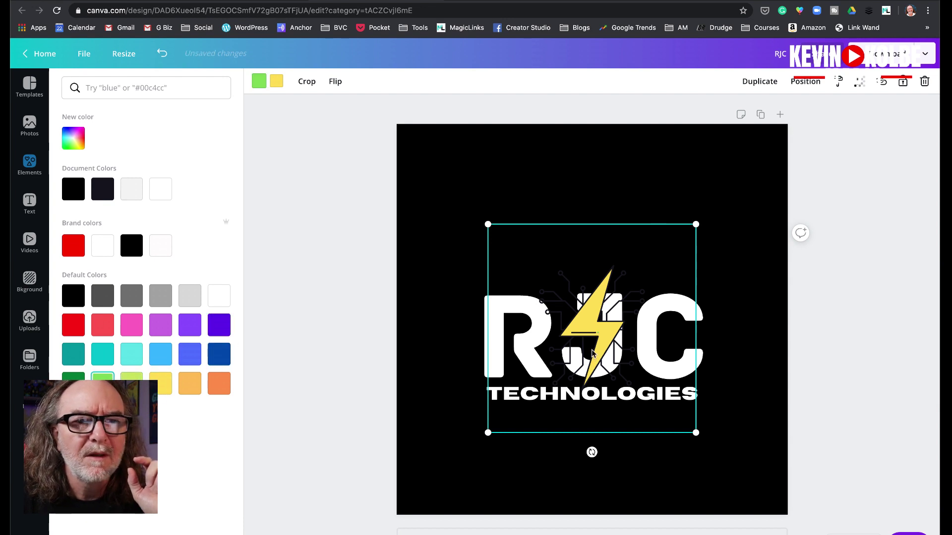
# Step: Move the lightning bolt graphic over the gap between R and J and change its green colour to red
pyautogui.moveTo(604, 322); pyautogui.dragTo(564, 332)
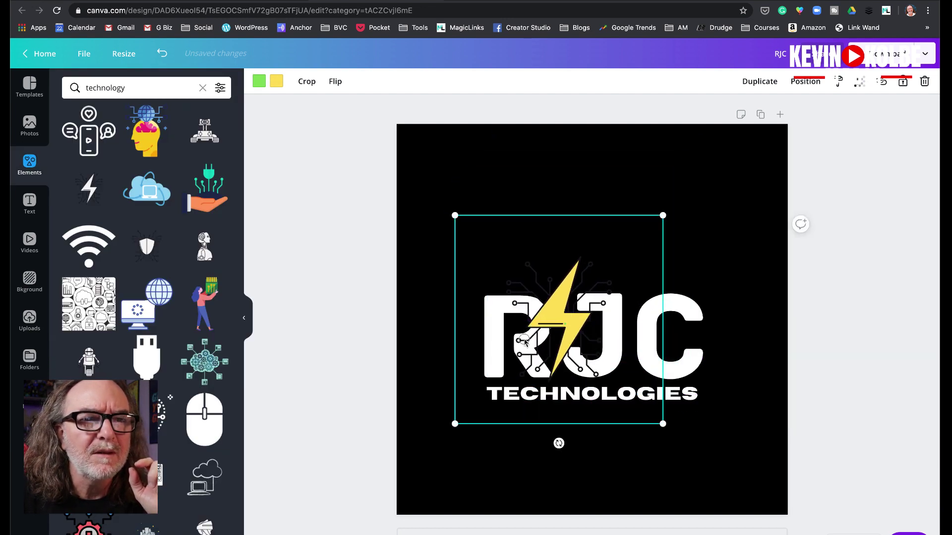
pyautogui.click(259, 81)
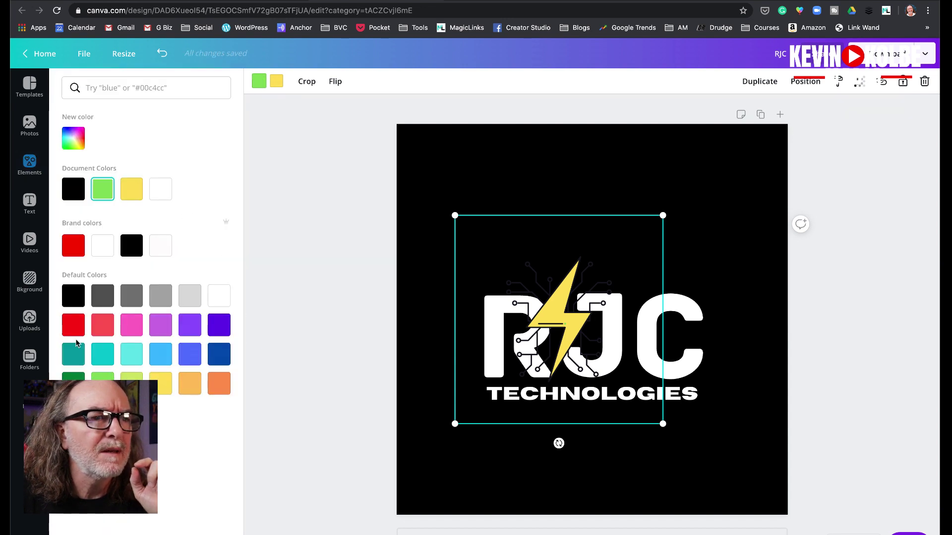
pyautogui.click(73, 325)
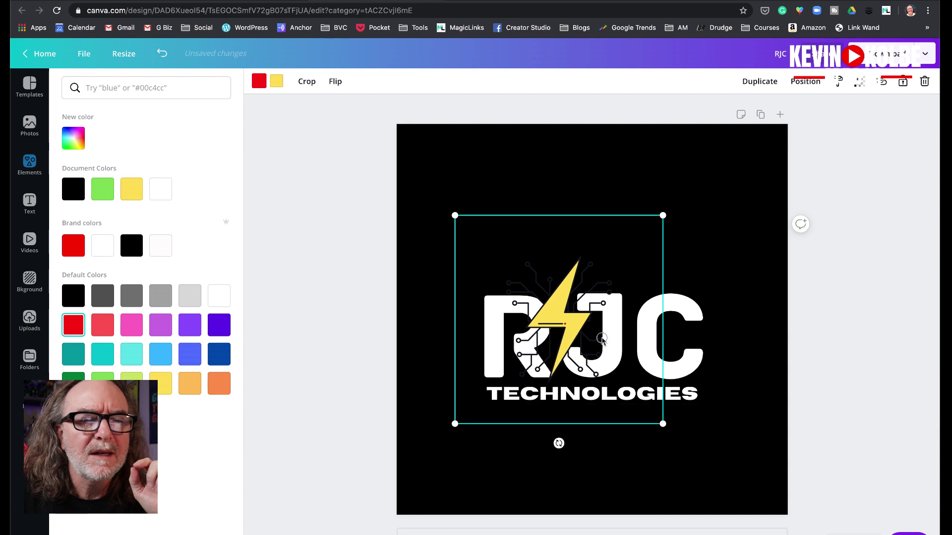
# Step: Enlarge the lightning bolt graphic and move it above the J and C of RJC
pyautogui.moveTo(587, 320); pyautogui.dragTo(613, 317)
pyautogui.moveTo(691, 213); pyautogui.dragTo(723, 181)
pyautogui.moveTo(622, 343); pyautogui.dragTo(605, 315)
pyautogui.moveTo(563, 236); pyautogui.dragTo(573, 214)
pyautogui.moveTo(561, 333); pyautogui.dragTo(594, 328)
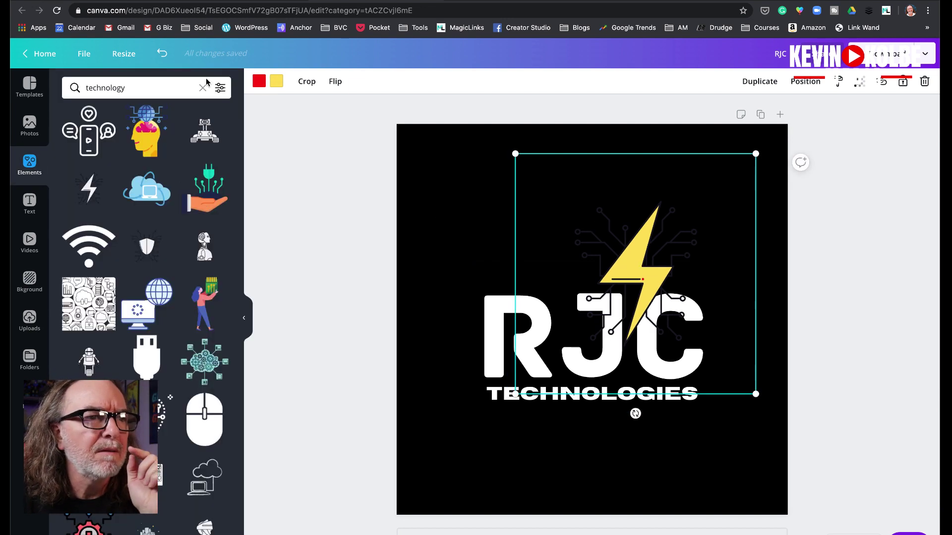
# Step: Change the page background to white and recolour the TECHNOLOGIES and RJC text black
pyautogui.click(29, 280)
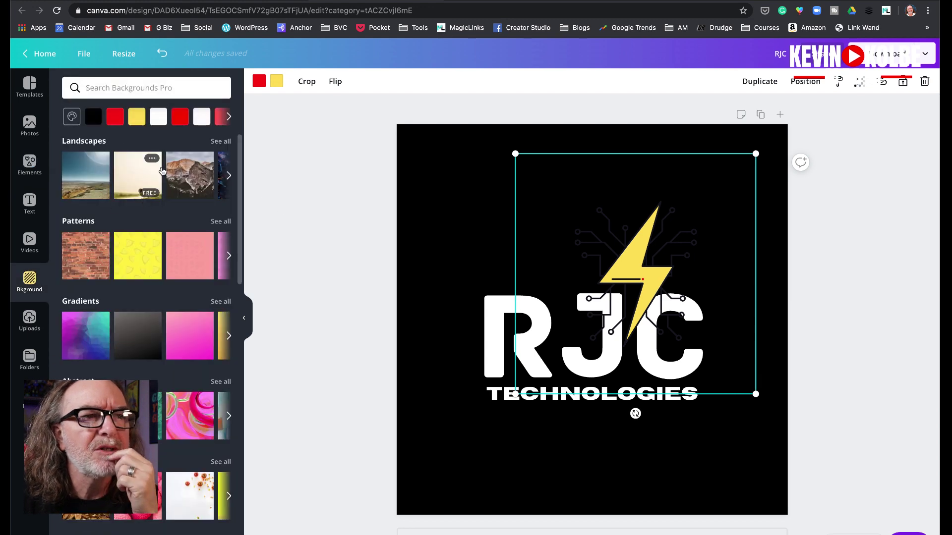
pyautogui.click(158, 119)
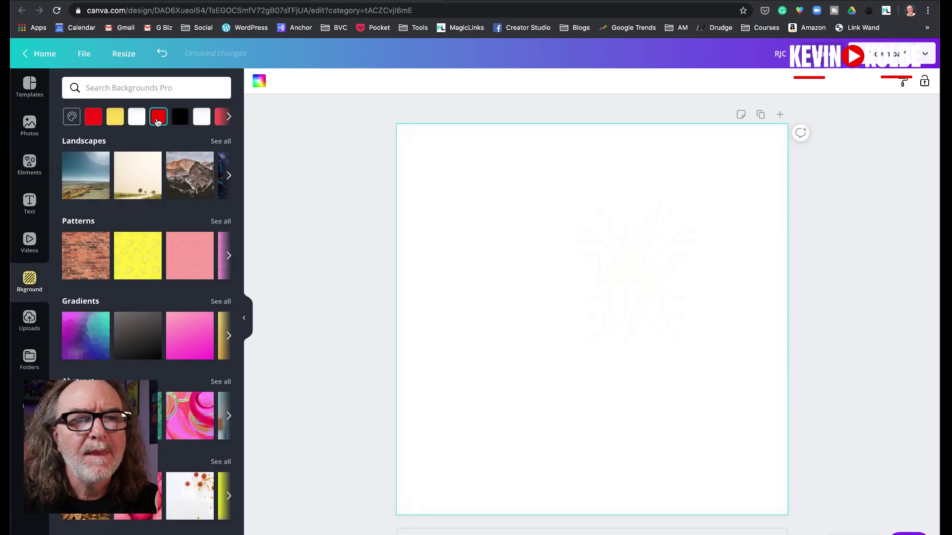
pyautogui.click(548, 400)
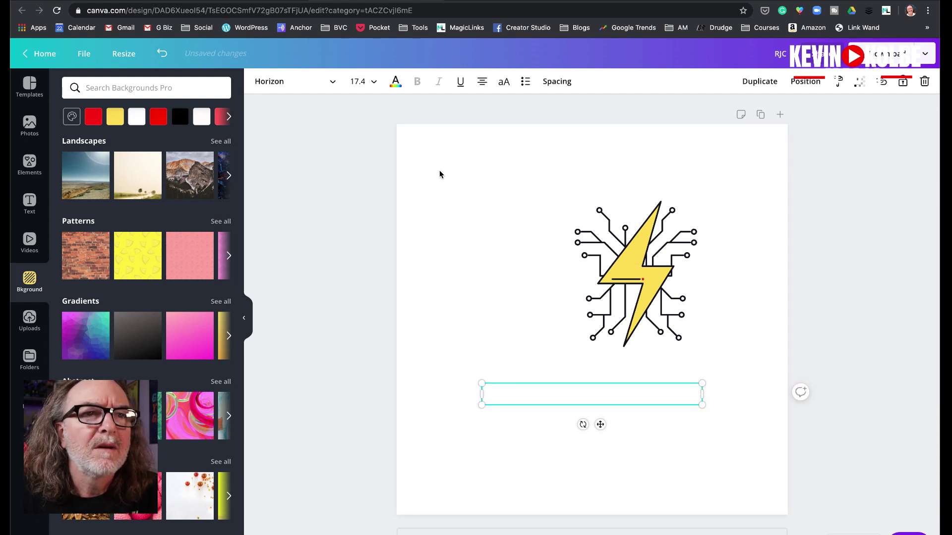
pyautogui.click(395, 81)
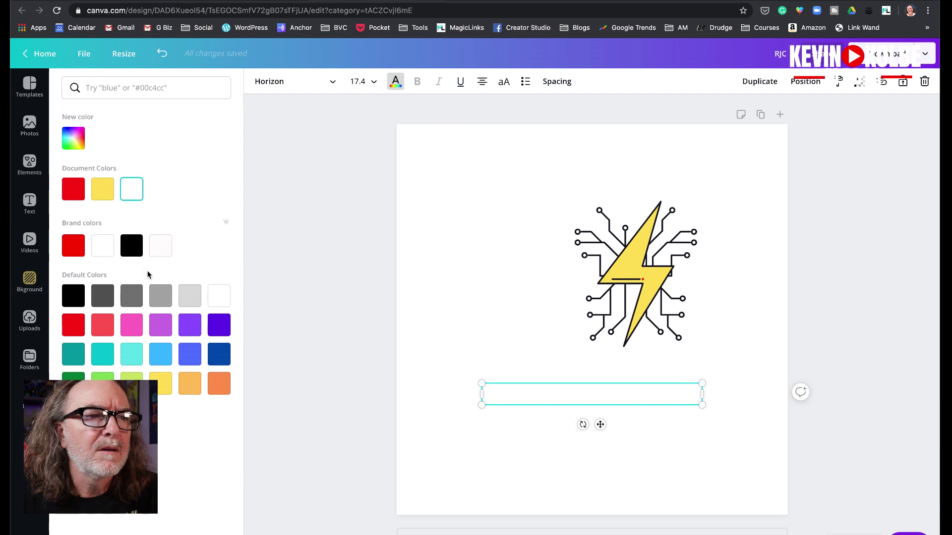
pyautogui.click(138, 256)
pyautogui.click(569, 356)
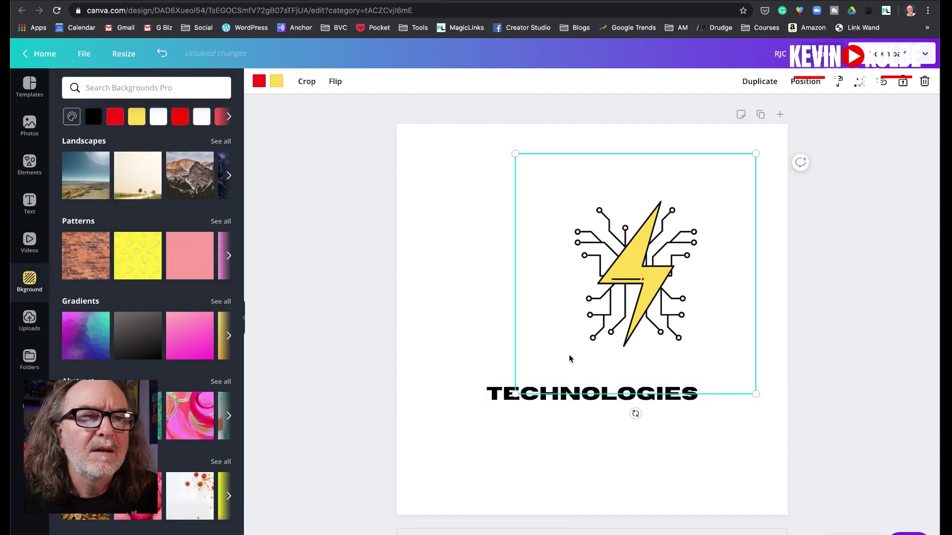
pyautogui.click(494, 318)
pyautogui.click(396, 83)
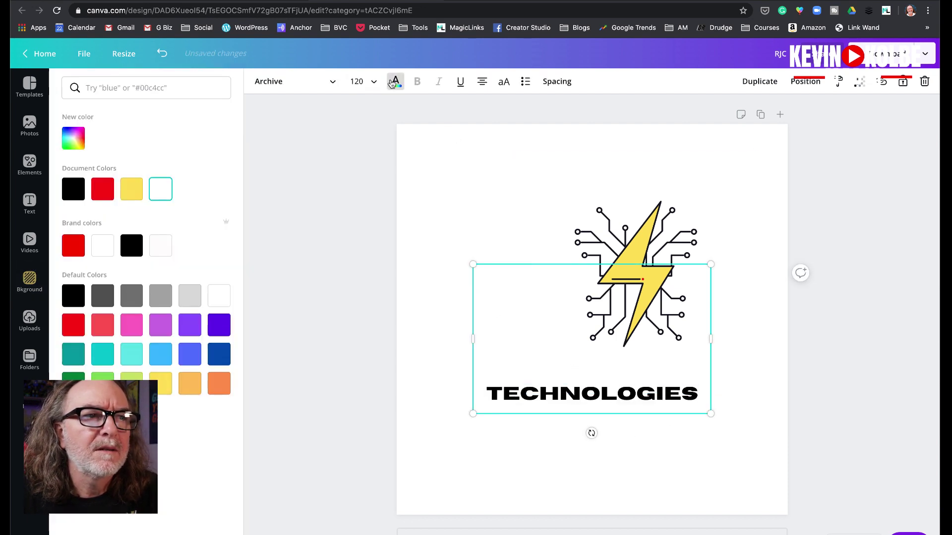
pyautogui.click(74, 189)
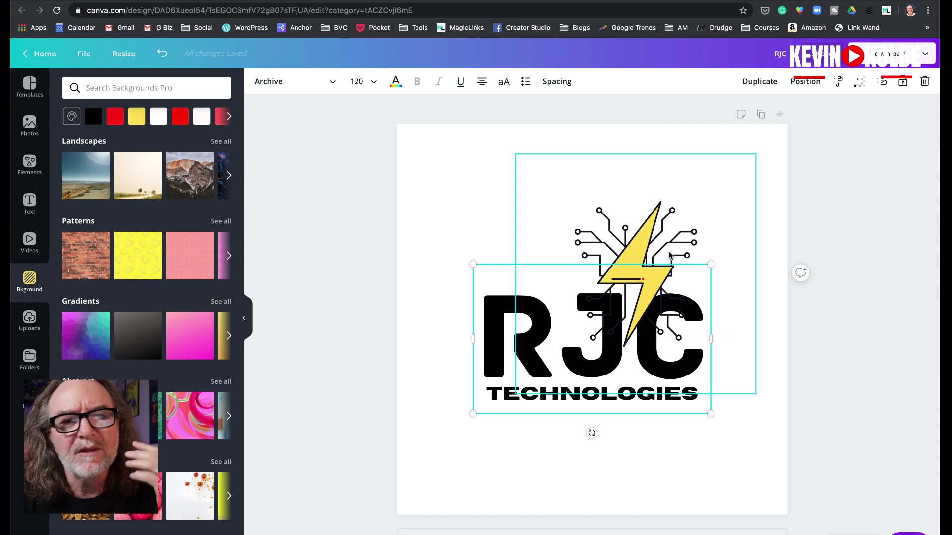
# Step: Move the lightning bolt graphic over the R and J and crop its empty margins close to the artwork
pyautogui.moveTo(637, 253); pyautogui.dragTo(565, 250)
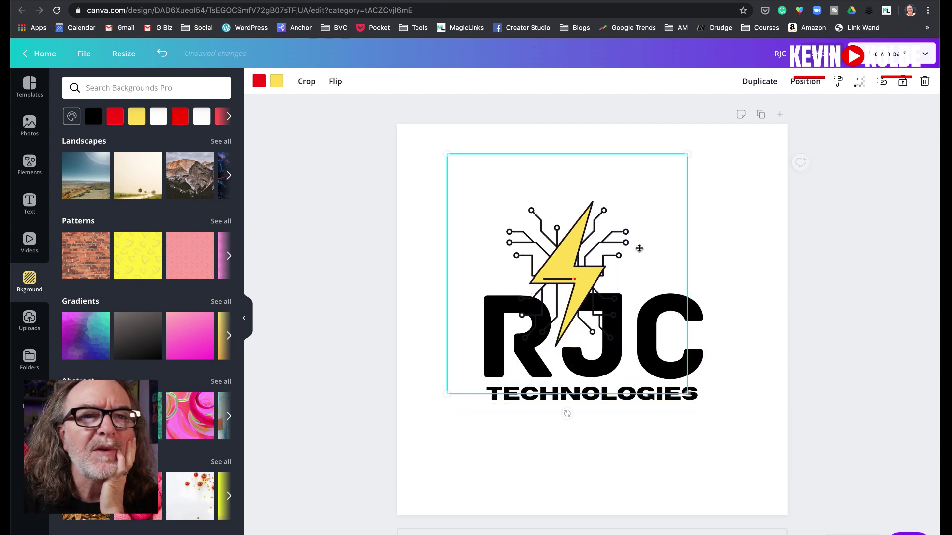
pyautogui.doubleClick(621, 177)
pyautogui.moveTo(449, 152); pyautogui.dragTo(491, 200)
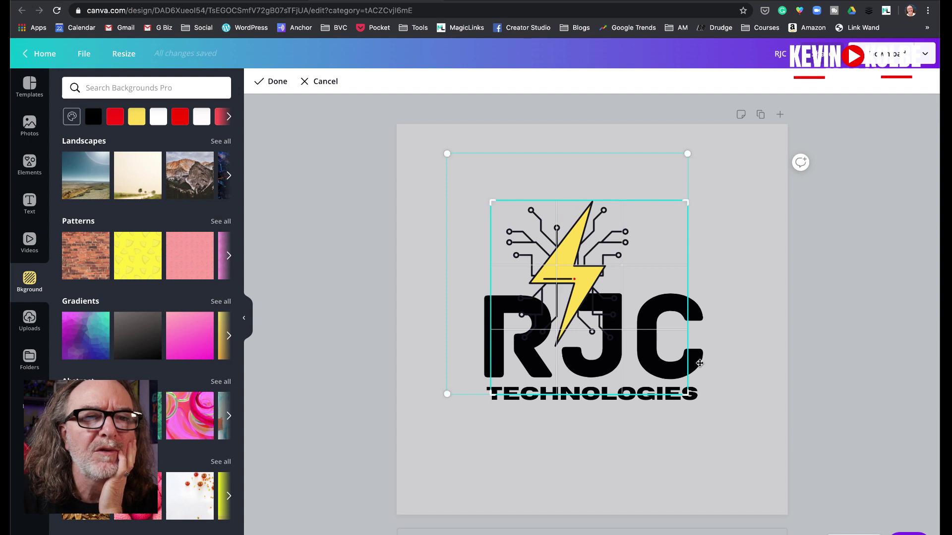
pyautogui.moveTo(686, 392); pyautogui.dragTo(638, 347)
pyautogui.press('Return')
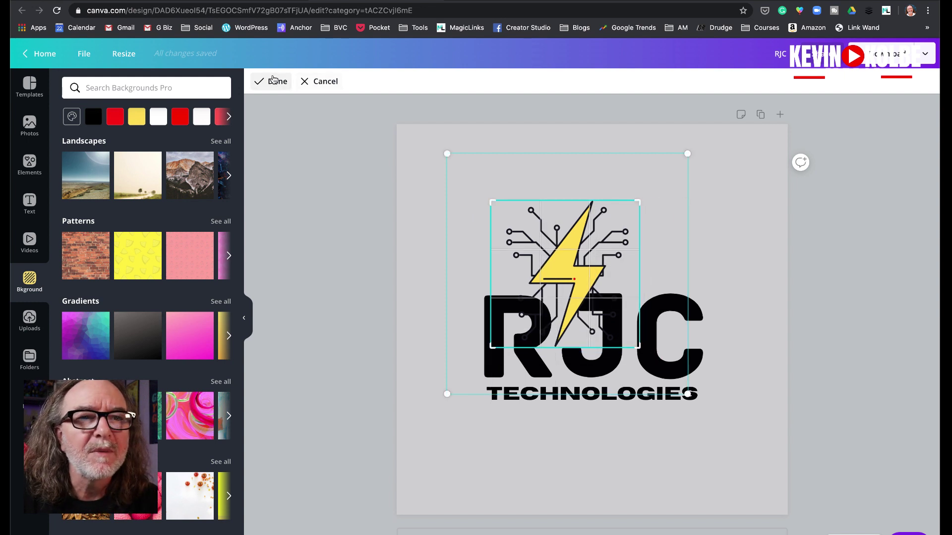
# Step: Enlarge the cropped lightning bolt graphic until it extends beyond the RJC TECHNOLOGIES text and centre it on the page
pyautogui.moveTo(599, 267); pyautogui.dragTo(622, 342)
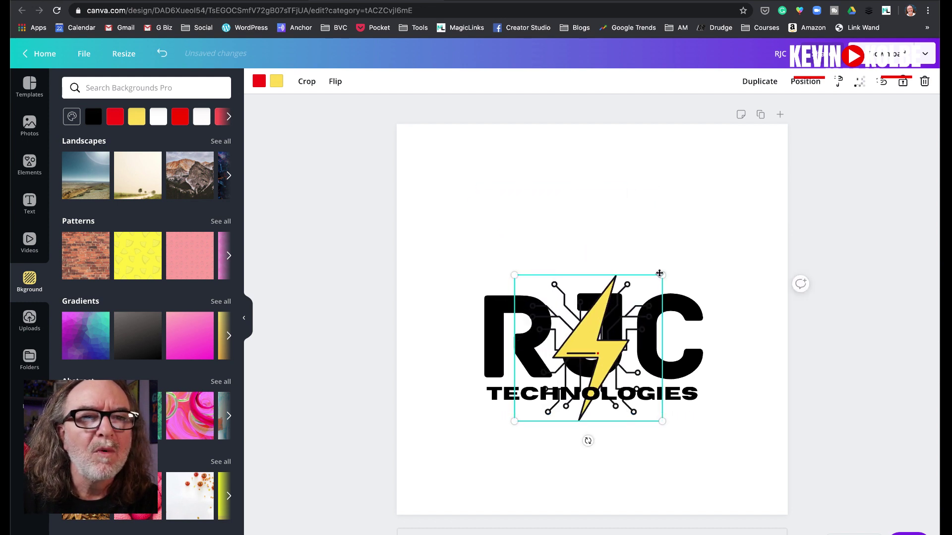
pyautogui.moveTo(662, 275); pyautogui.dragTo(711, 226)
pyautogui.moveTo(516, 226); pyautogui.dragTo(472, 223)
pyautogui.moveTo(629, 312); pyautogui.dragTo(629, 328)
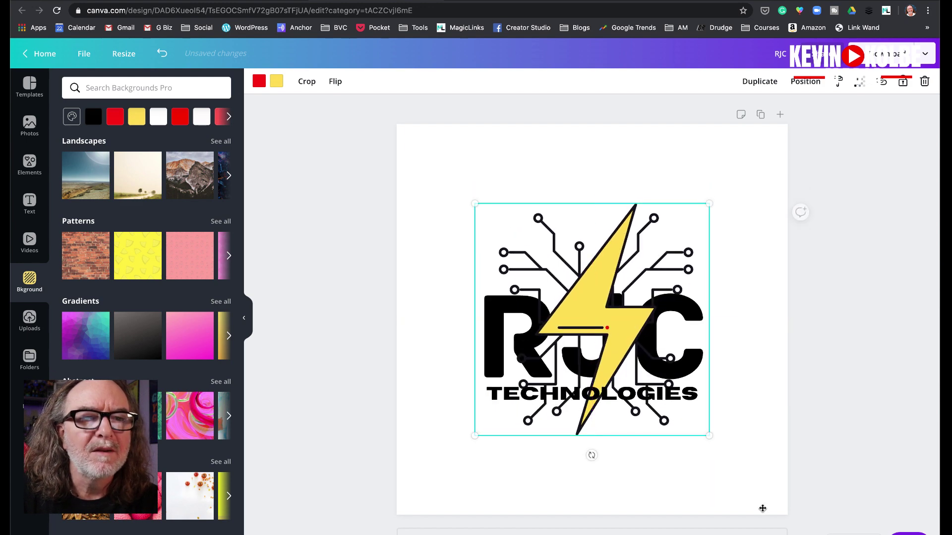
pyautogui.moveTo(710, 437); pyautogui.dragTo(733, 454)
pyautogui.moveTo(475, 204); pyautogui.dragTo(449, 187)
pyautogui.moveTo(632, 319)
pyautogui.mouseDown()
pyautogui.moveTo(637, 312)
pyautogui.moveTo(624, 310)
pyautogui.moveTo(635, 320)
pyautogui.mouseUp()
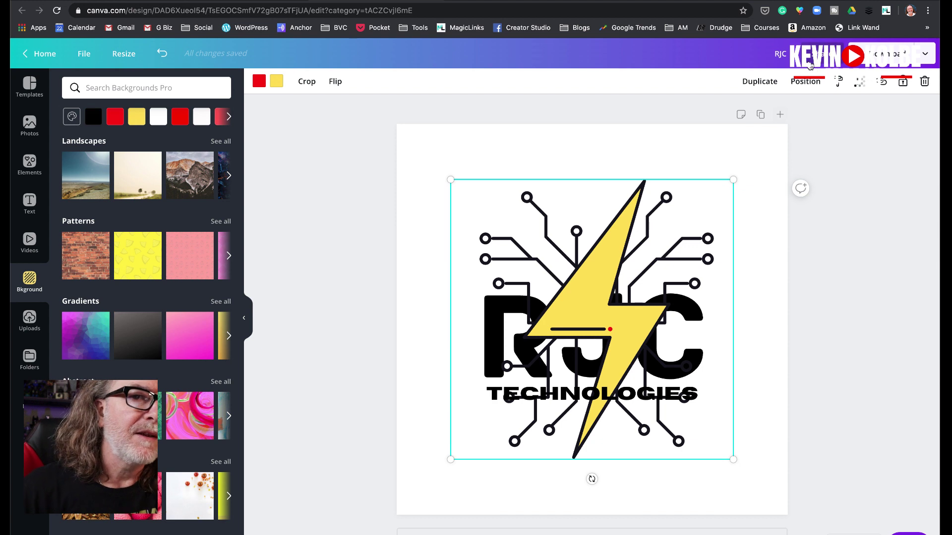
# Step: Send the lightning bolt graphic backward behind the text and move RJC and TECHNOLOGIES slightly up
pyautogui.click(804, 83)
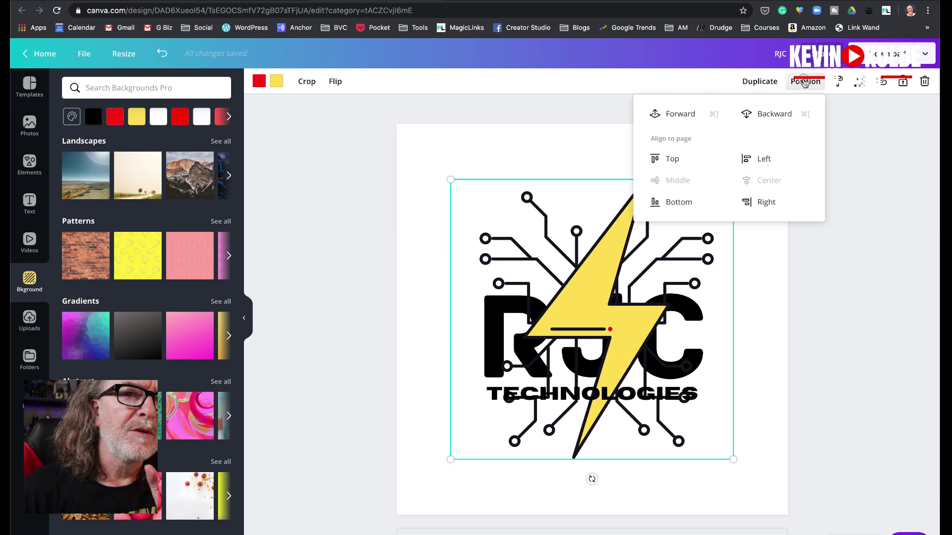
pyautogui.click(767, 114)
pyautogui.click(662, 357)
pyautogui.moveTo(662, 357); pyautogui.dragTo(659, 336)
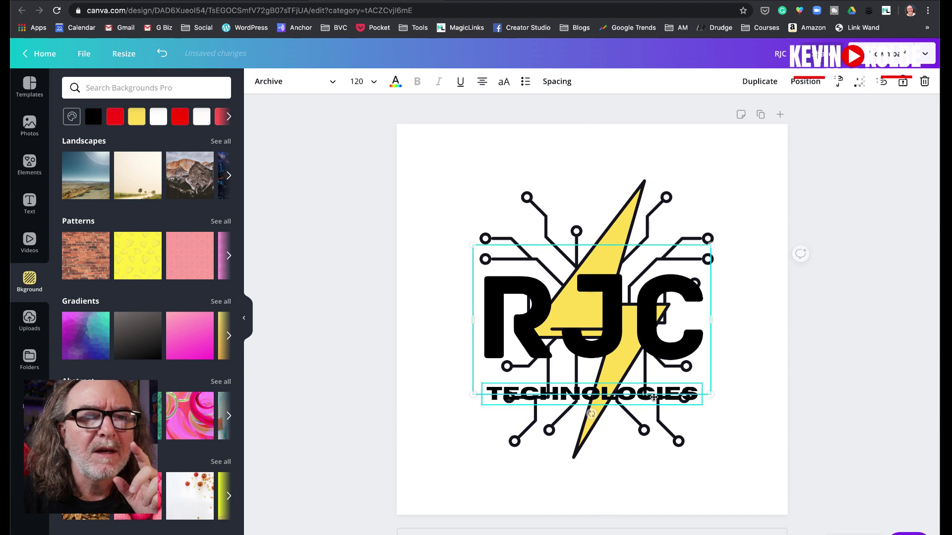
pyautogui.moveTo(650, 395); pyautogui.dragTo(651, 377)
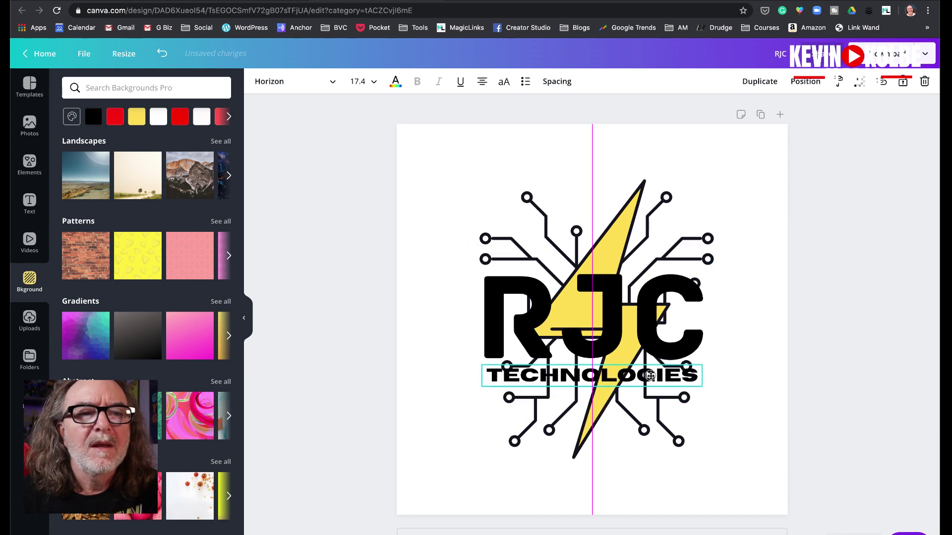
# Step: Group the RJC and TECHNOLOGIES text and nudge the group slightly down over the lightning bolt
pyautogui.click(616, 316)
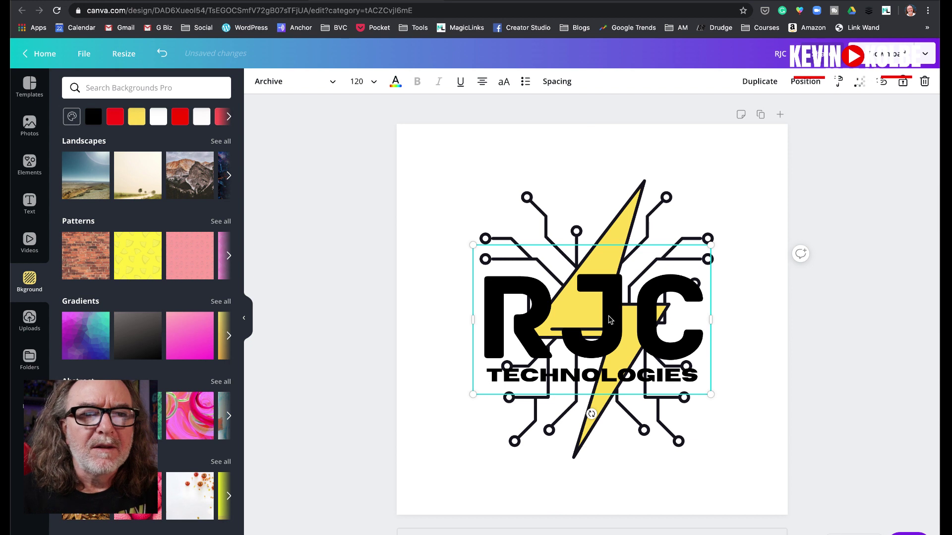
pyautogui.keyDown('shift'); pyautogui.click(606, 377); pyautogui.keyUp('shift')
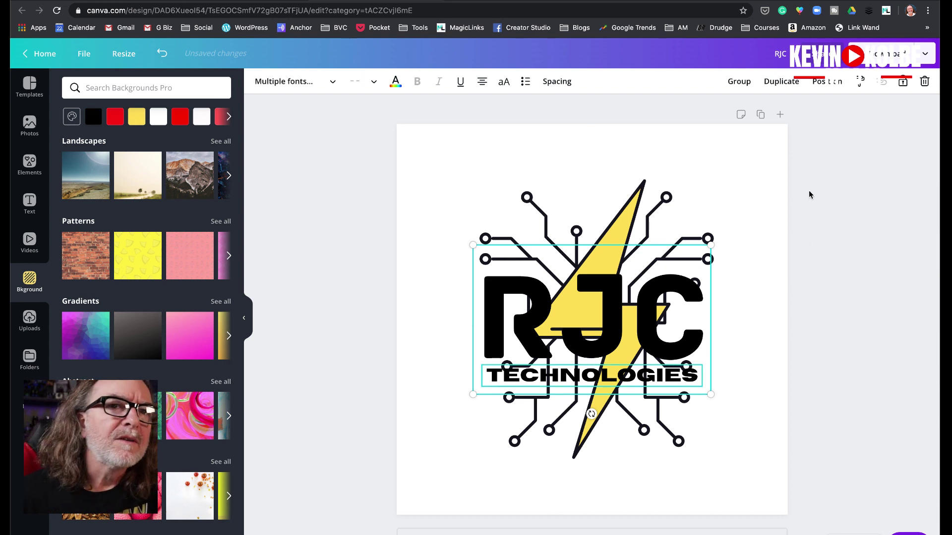
pyautogui.click(739, 82)
pyautogui.moveTo(592, 287)
pyautogui.mouseDown()
pyautogui.moveTo(618, 287)
pyautogui.moveTo(575, 290)
pyautogui.moveTo(593, 294)
pyautogui.mouseUp()
# Step: Try adjusting the lightning bolt graphic's transparency and leave it at 100
pyautogui.click(628, 219)
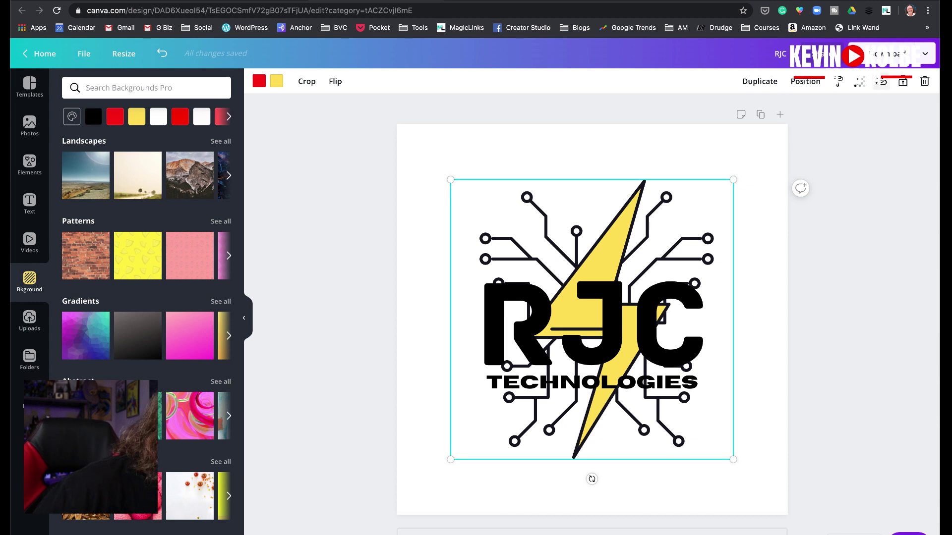
pyautogui.click(860, 83)
pyautogui.moveTo(832, 116)
pyautogui.mouseDown()
pyautogui.moveTo(789, 117)
pyautogui.moveTo(848, 117)
pyautogui.mouseUp()
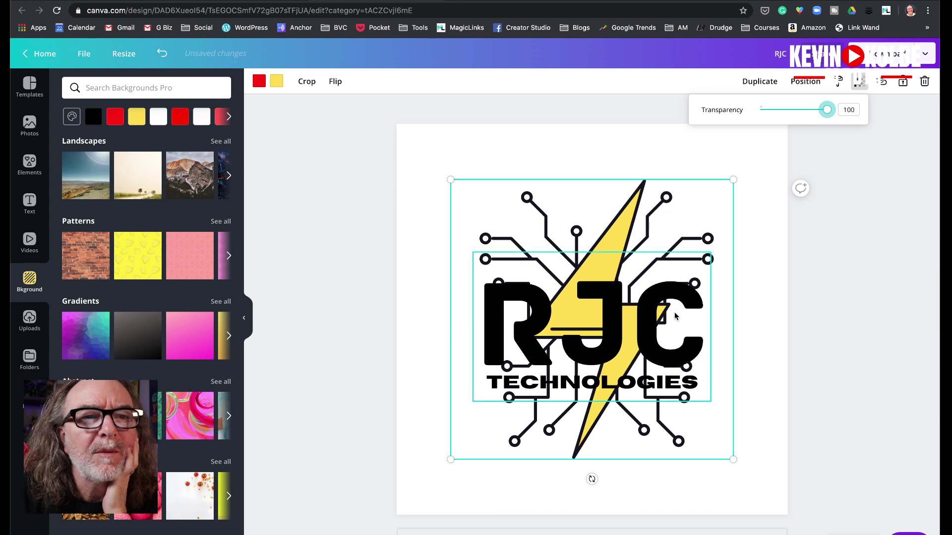
# Step: Enlarge the lightning bolt graphic to fill the whole page and move the text group slightly up over it
pyautogui.click(689, 298)
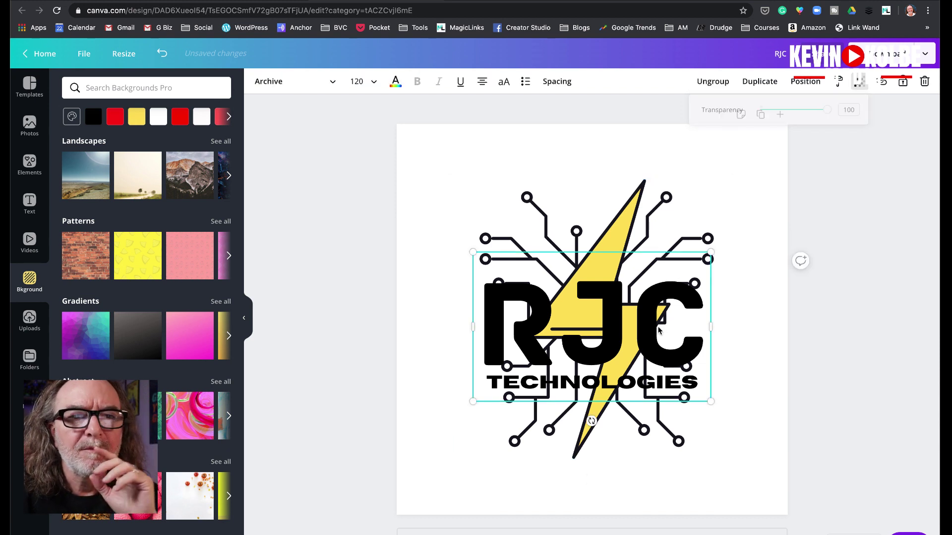
pyautogui.click(453, 184)
pyautogui.moveTo(451, 180); pyautogui.dragTo(397, 126)
pyautogui.moveTo(732, 462); pyautogui.dragTo(792, 515)
pyautogui.moveTo(635, 322); pyautogui.dragTo(619, 300)
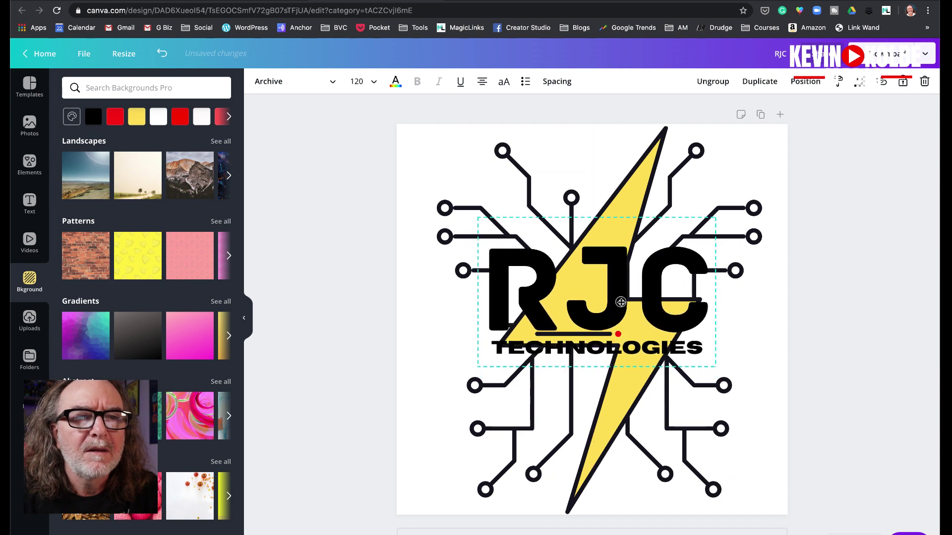
# Step: Shrink the lightning bolt graphic to slightly narrower than the text and centre it behind RJC TECHNOLOGIES
pyautogui.click(419, 148)
pyautogui.moveTo(401, 131); pyautogui.dragTo(593, 321)
pyautogui.moveTo(688, 455); pyautogui.dragTo(583, 342)
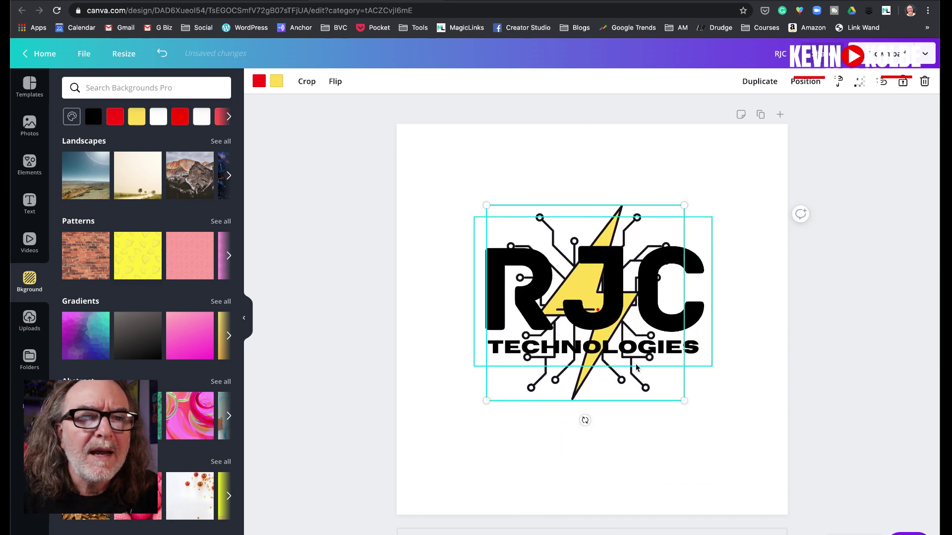
pyautogui.moveTo(585, 421)
pyautogui.mouseDown()
pyautogui.moveTo(714, 400)
pyautogui.moveTo(536, 418)
pyautogui.moveTo(584, 418)
pyautogui.mouseUp()
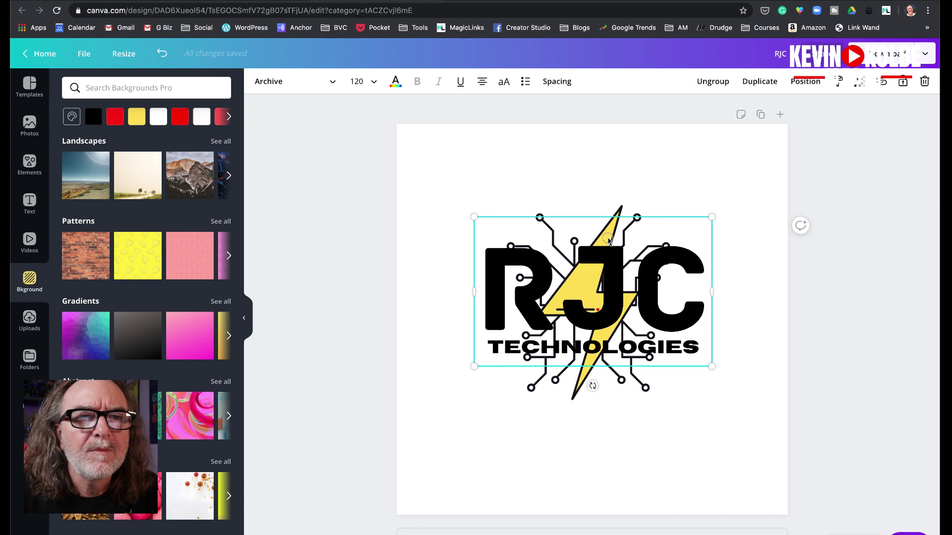
# Step: Move the RJC TECHNOLOGIES text group up and to the left, away from the centre of the lightning bolt graphic
pyautogui.click(585, 419)
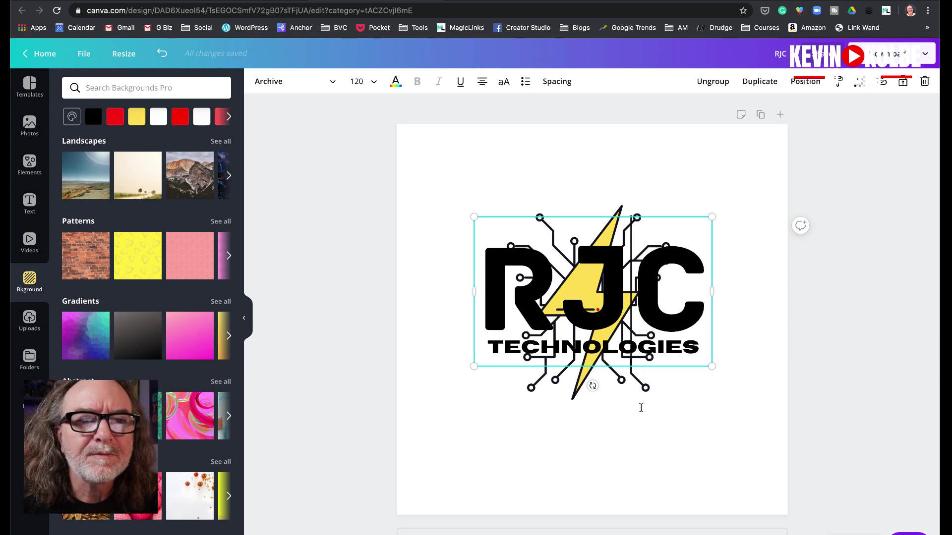
pyautogui.click(619, 196)
pyautogui.click(587, 379)
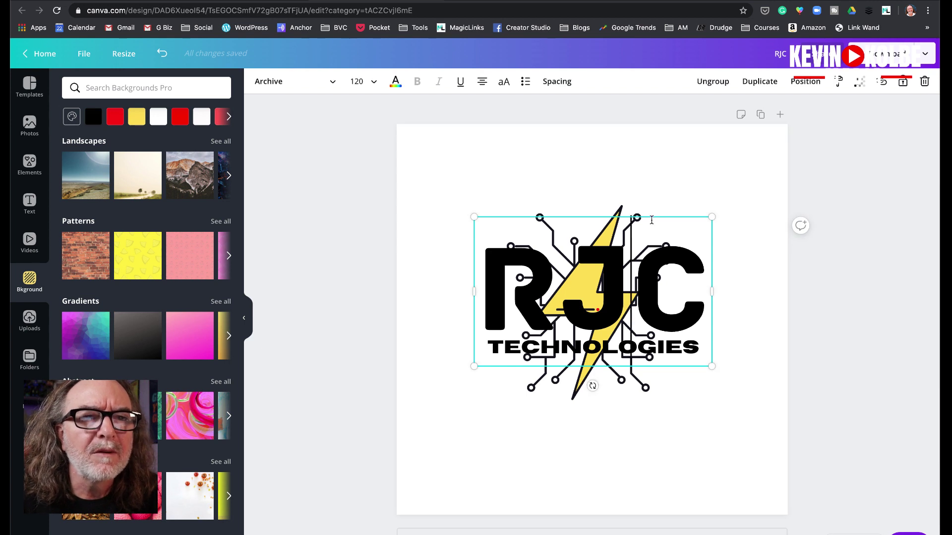
pyautogui.click(652, 179)
pyautogui.moveTo(614, 261); pyautogui.dragTo(560, 262)
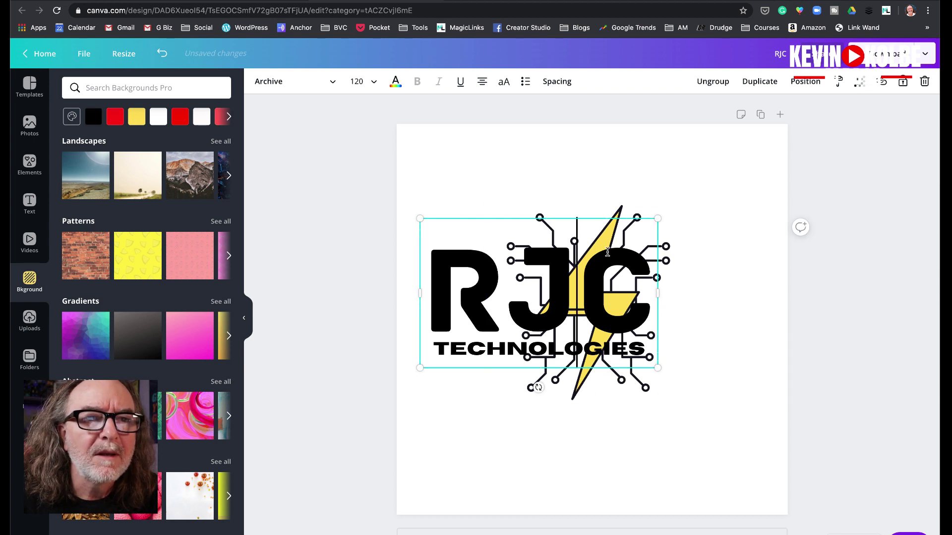
pyautogui.click(638, 131)
pyautogui.moveTo(552, 315); pyautogui.dragTo(567, 226)
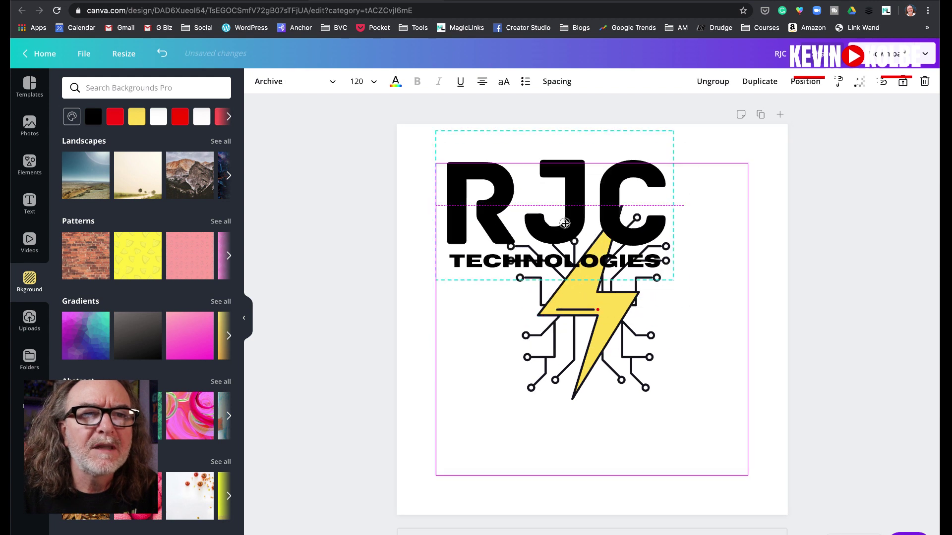
# Step: Shrink the lightning bolt graphic and place it beside the C, and scale the text group down at mid-page height
pyautogui.moveTo(490, 204); pyautogui.dragTo(639, 336)
pyautogui.moveTo(660, 376); pyautogui.dragTo(703, 261)
pyautogui.moveTo(572, 203); pyautogui.dragTo(572, 304)
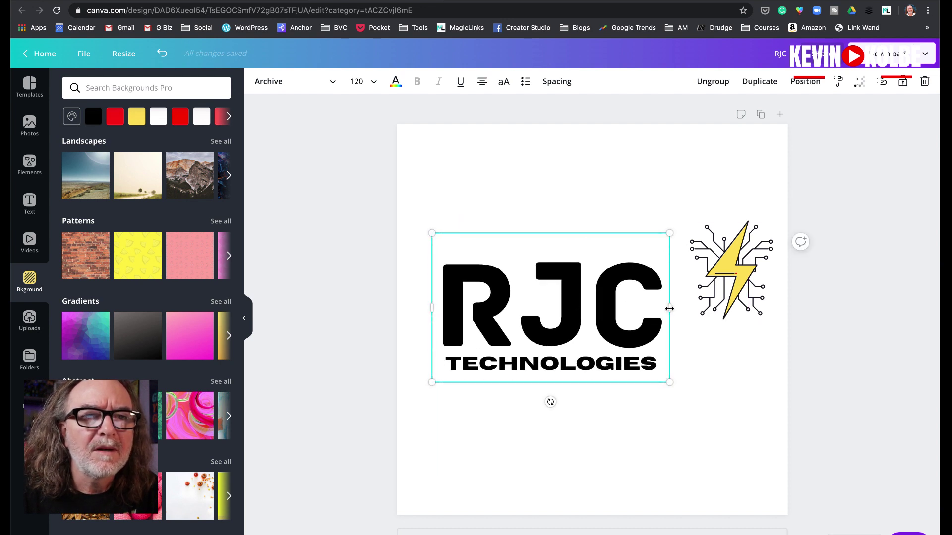
pyautogui.moveTo(669, 308); pyautogui.dragTo(634, 364)
pyautogui.moveTo(533, 278); pyautogui.dragTo(556, 277)
# Step: Resize the lightning bolt graphic to slightly taller than the text block and place it directly to the right of the C
pyautogui.moveTo(691, 233); pyautogui.dragTo(622, 219)
pyautogui.moveTo(702, 304); pyautogui.dragTo(714, 319)
pyautogui.moveTo(765, 364); pyautogui.dragTo(755, 353)
pyautogui.moveTo(637, 234); pyautogui.dragTo(644, 241)
pyautogui.moveTo(718, 317); pyautogui.dragTo(714, 316)
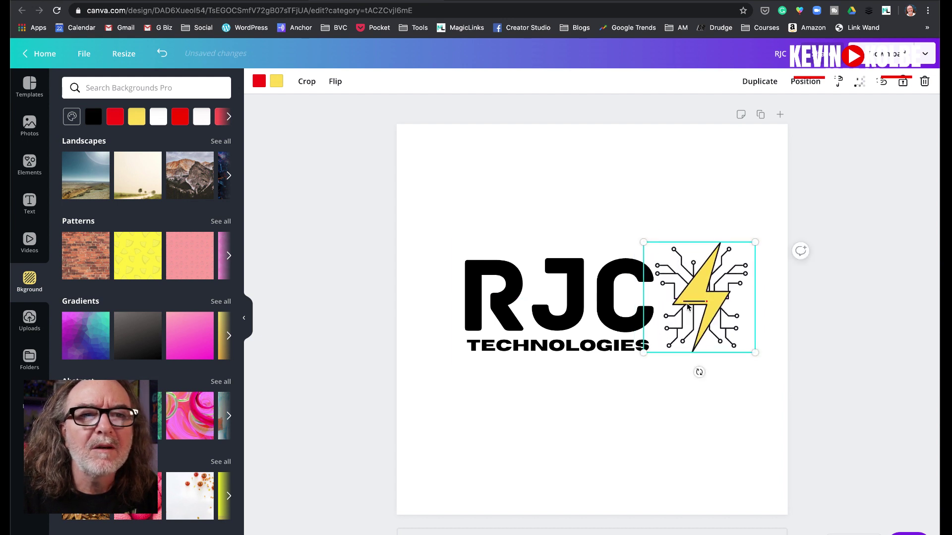
pyautogui.click(555, 184)
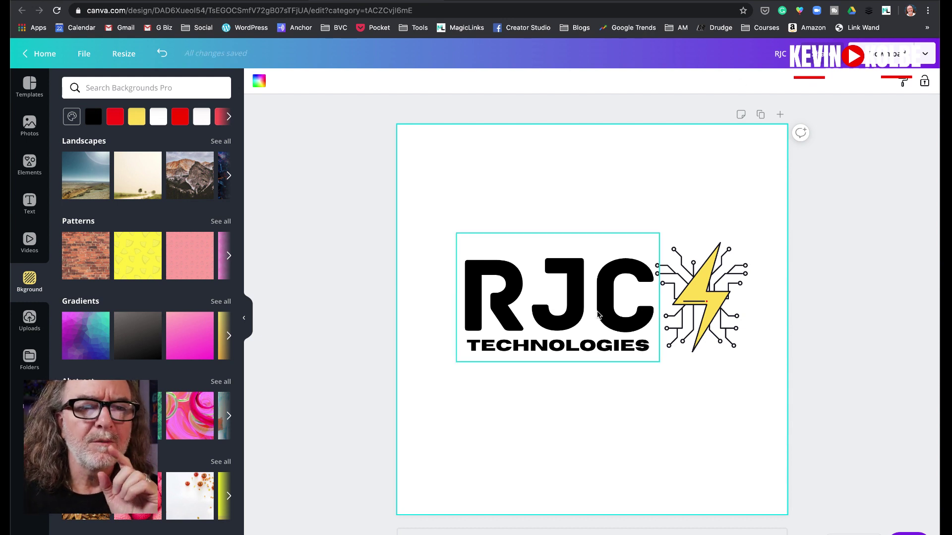
# Step: Ungroup the RJC TECHNOLOGIES text and try a layout with RJC lowered and TECHNOLOGIES centred beneath RJC and the bolt in a wider box
pyautogui.click(591, 325)
pyautogui.click(714, 85)
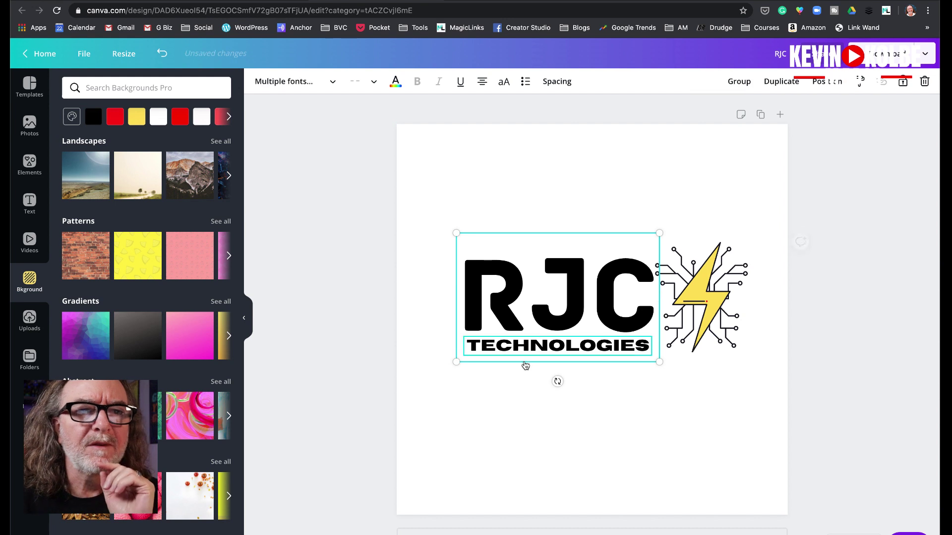
pyautogui.moveTo(538, 346); pyautogui.dragTo(574, 374)
pyautogui.click(536, 346)
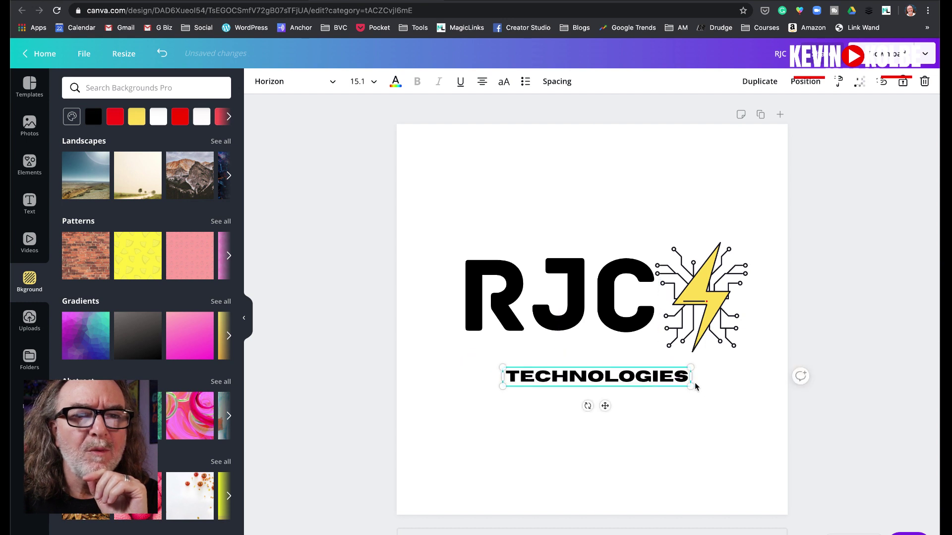
pyautogui.moveTo(693, 381); pyautogui.dragTo(732, 381)
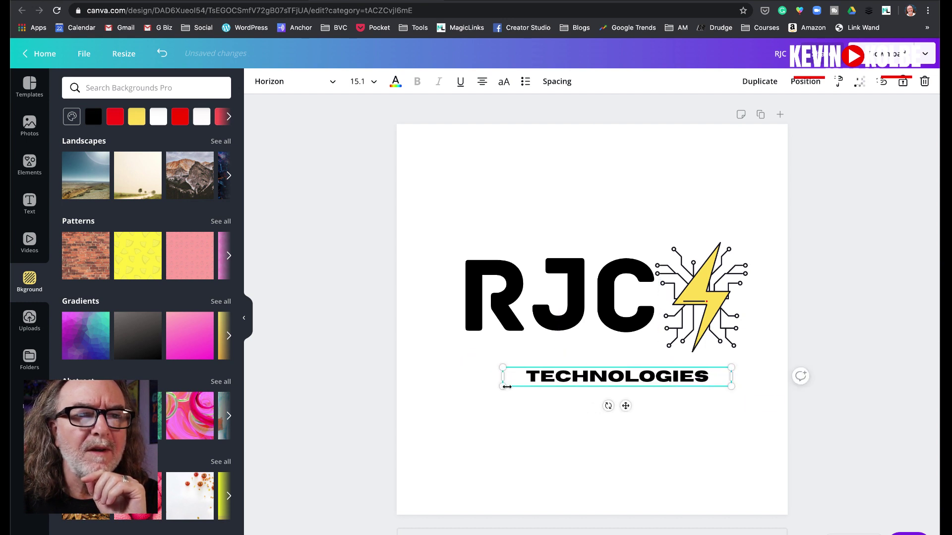
pyautogui.moveTo(503, 382); pyautogui.dragTo(455, 378)
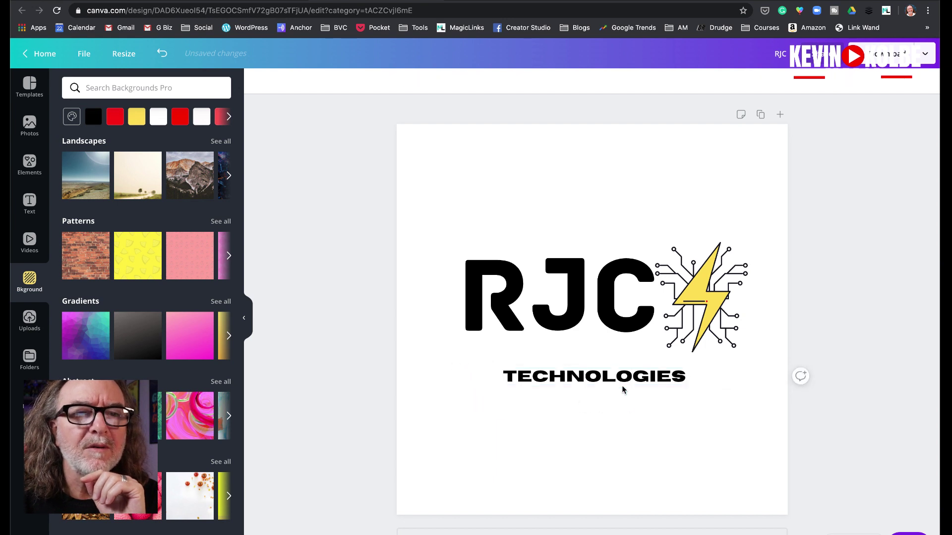
pyautogui.moveTo(623, 379); pyautogui.dragTo(623, 371)
pyautogui.moveTo(603, 289); pyautogui.dragTo(601, 308)
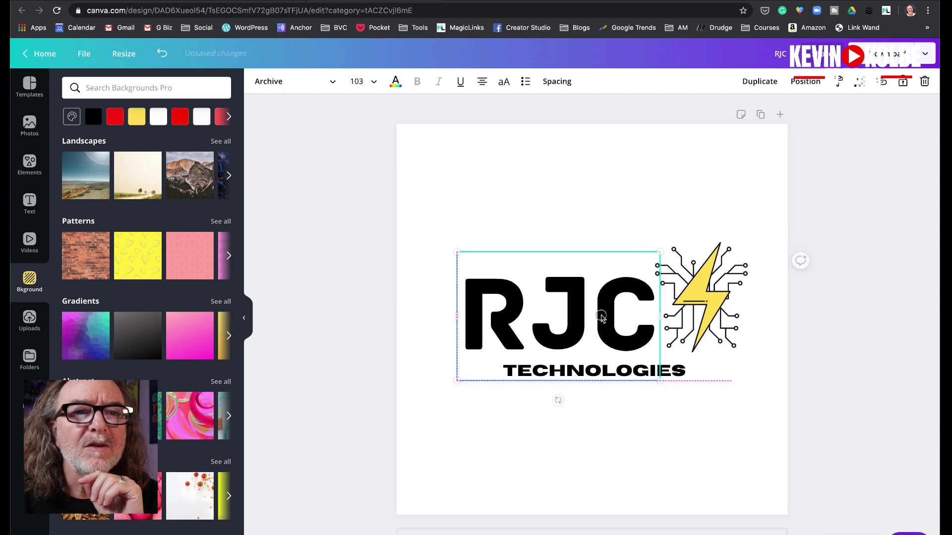
# Step: Undo the moves and box widening so TECHNOLOGIES sits directly under RJC again
pyautogui.press('super+z')
pyautogui.press('super+z')
pyautogui.press('super+z')
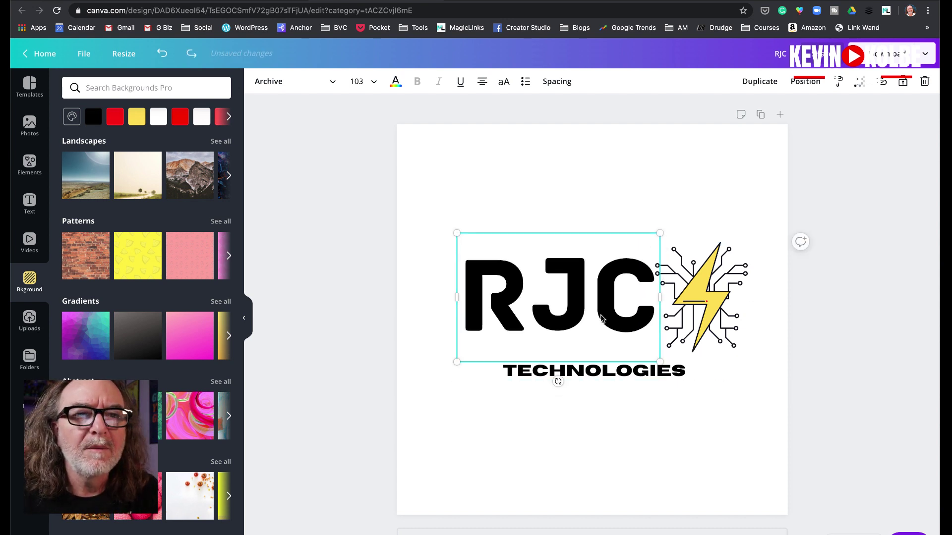
pyautogui.press('super+z')
pyautogui.press('super+z')
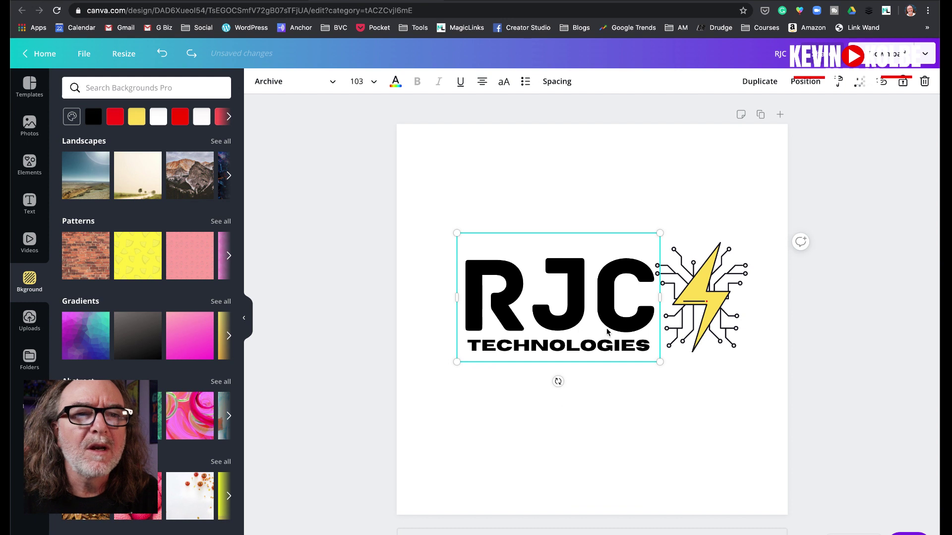
# Step: Select RJC, TECHNOLOGIES and the lightning bolt graphic together and group them
pyautogui.click(706, 323)
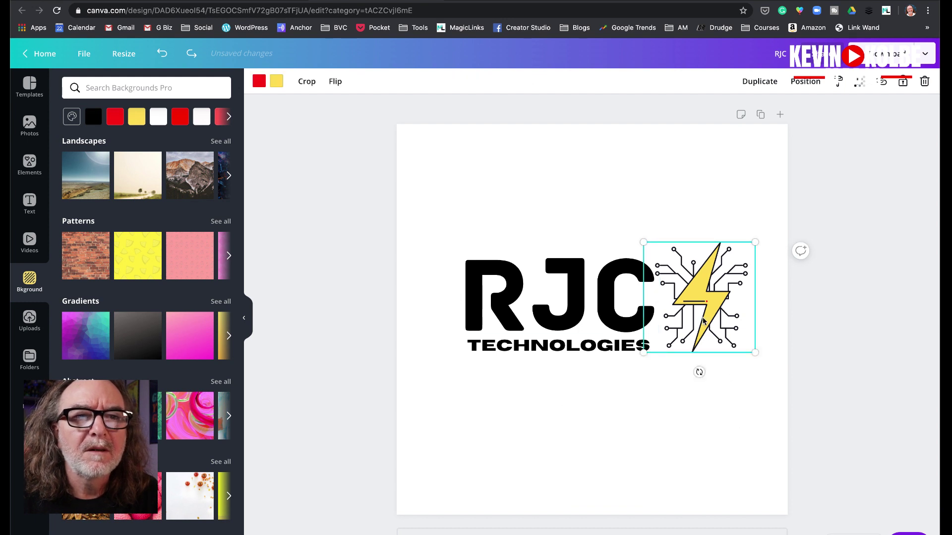
pyautogui.click(541, 204)
pyautogui.moveTo(453, 209); pyautogui.dragTo(746, 418)
pyautogui.click(739, 81)
# Step: Scale the logo group up to the full page width and lower it to about mid-page height
pyautogui.moveTo(457, 233); pyautogui.dragTo(404, 205)
pyautogui.moveTo(755, 365); pyautogui.dragTo(789, 383)
pyautogui.moveTo(407, 215); pyautogui.dragTo(395, 207)
pyautogui.moveTo(607, 315); pyautogui.dragTo(609, 341)
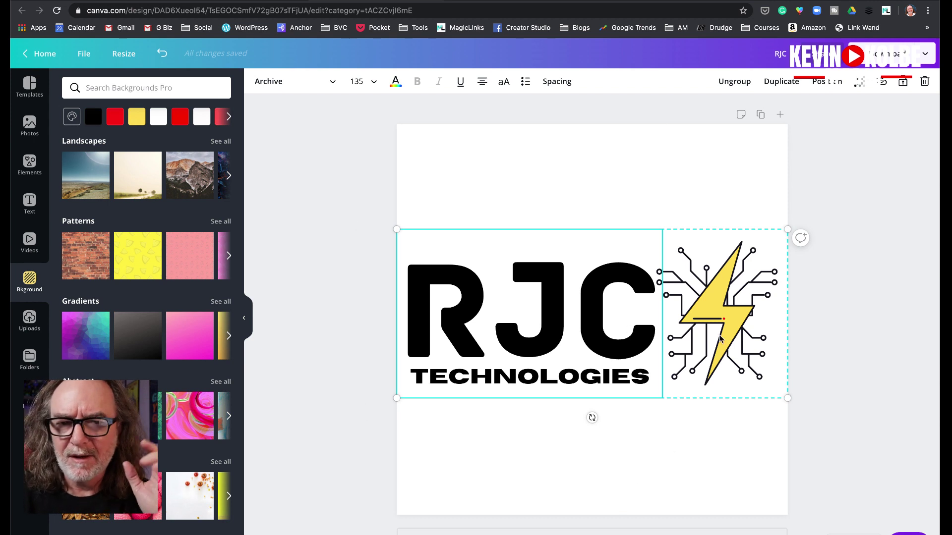
pyautogui.click(679, 429)
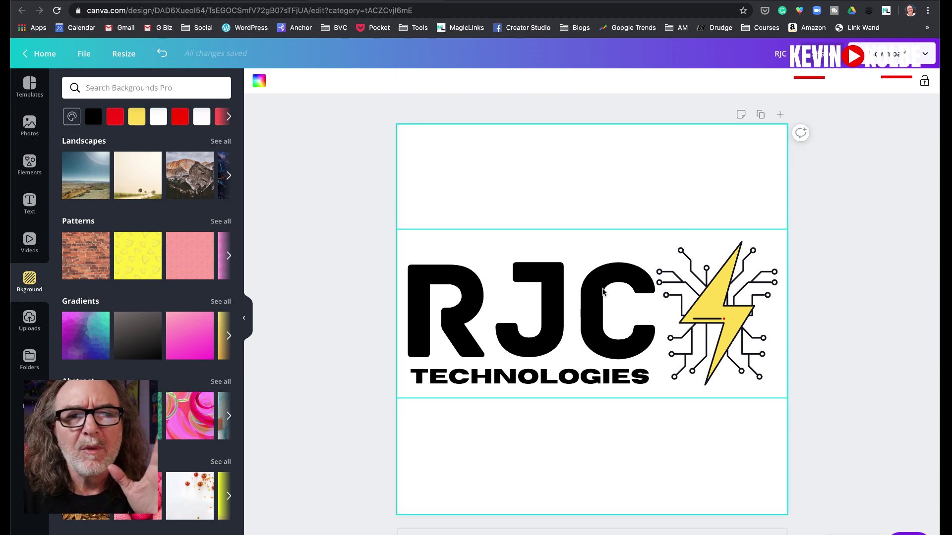
# Step: Search the elements for rectangle, add the plain solid one and stretch it to the full page width
pyautogui.click(31, 162)
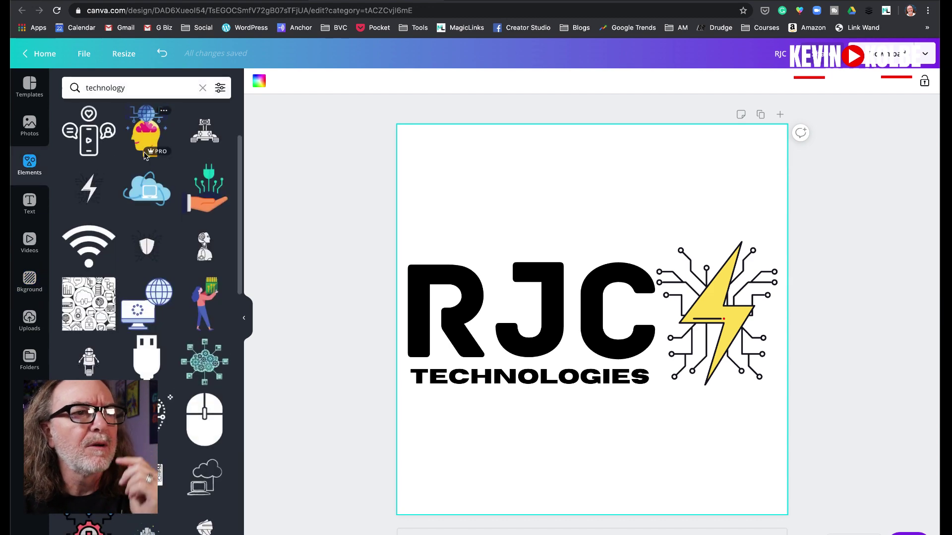
pyautogui.click(144, 88)
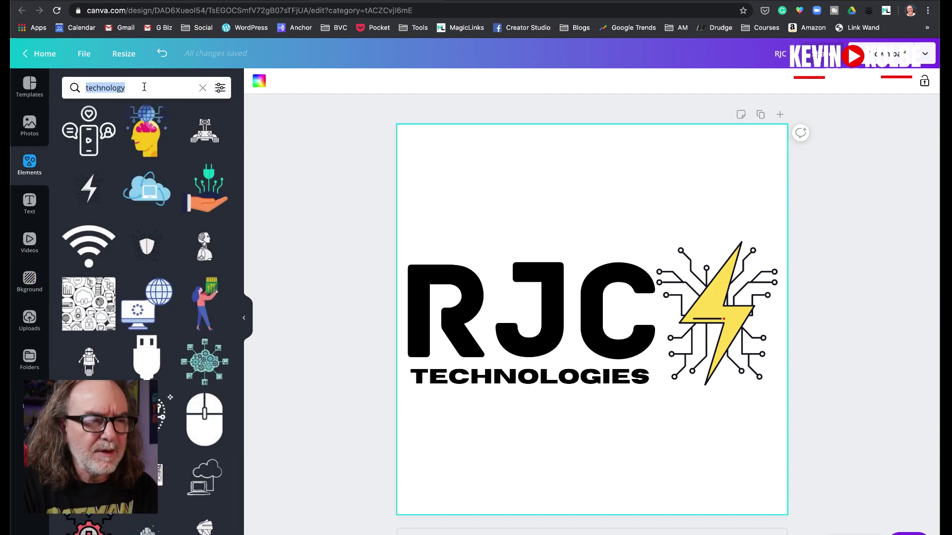
pyautogui.write('re')
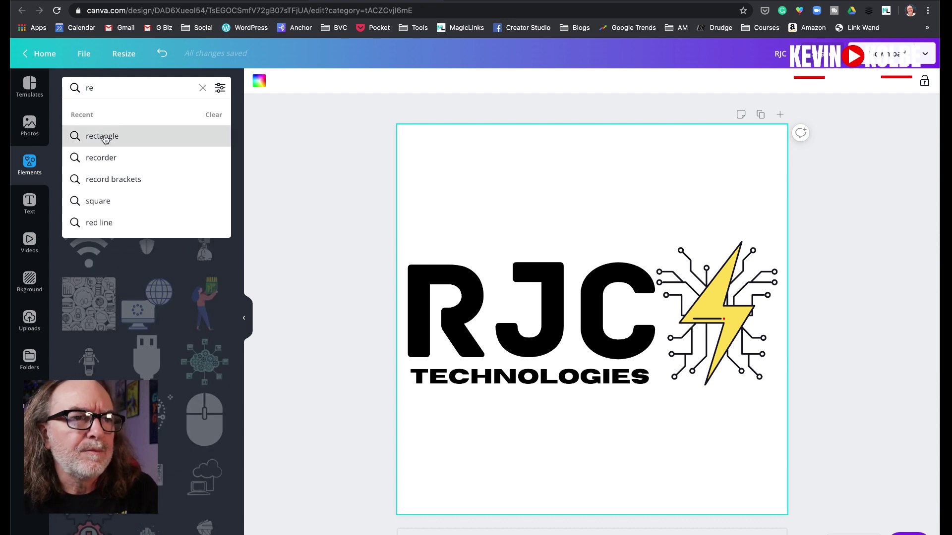
pyautogui.click(105, 137)
pyautogui.click(86, 135)
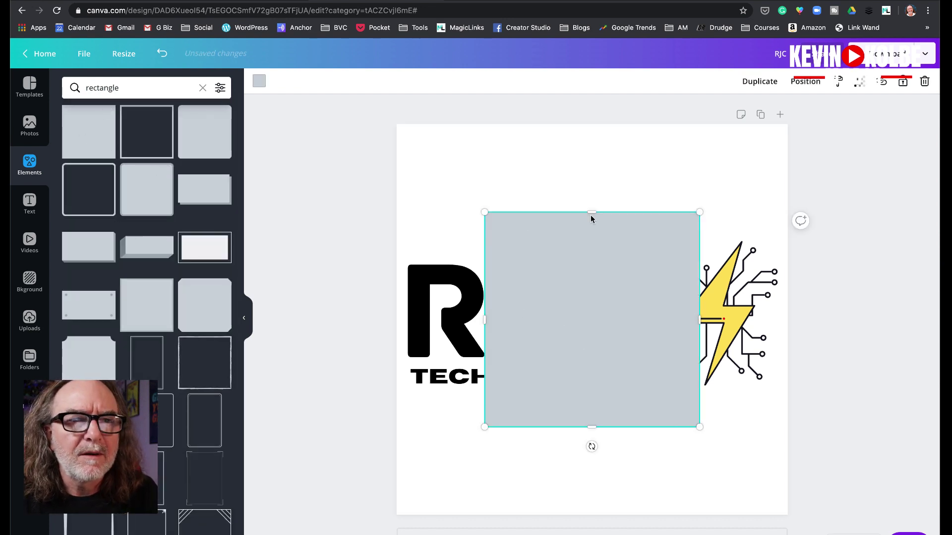
pyautogui.moveTo(479, 316); pyautogui.dragTo(397, 320)
pyautogui.moveTo(700, 320); pyautogui.dragTo(788, 326)
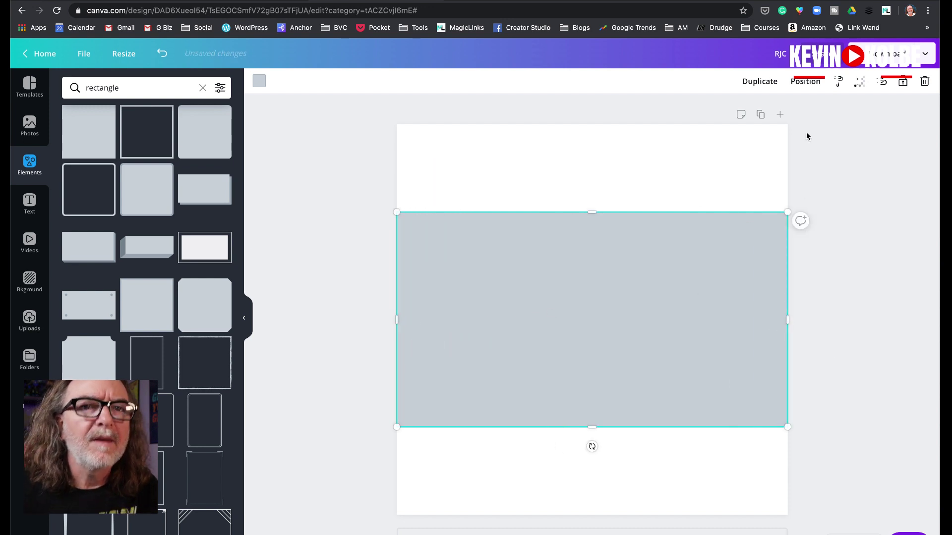
# Step: Send the rectangle backward behind the logo group and trim its upper and lower edges to roughly the logo's height
pyautogui.click(809, 84)
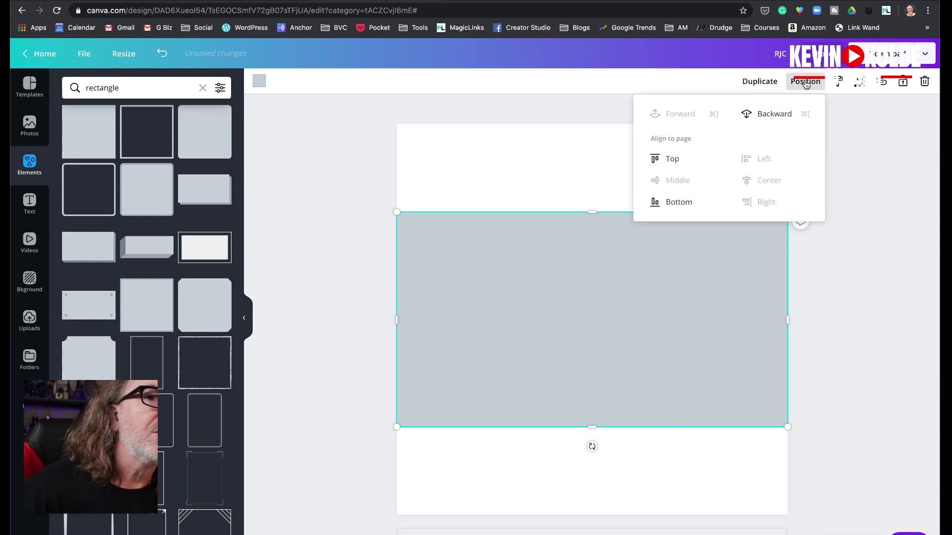
pyautogui.click(763, 114)
pyautogui.click(596, 213)
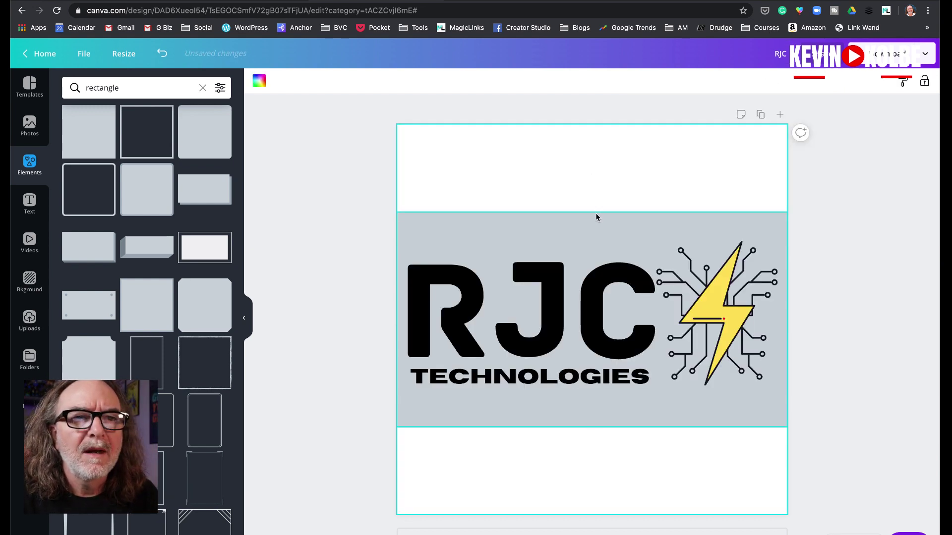
pyautogui.click(596, 214)
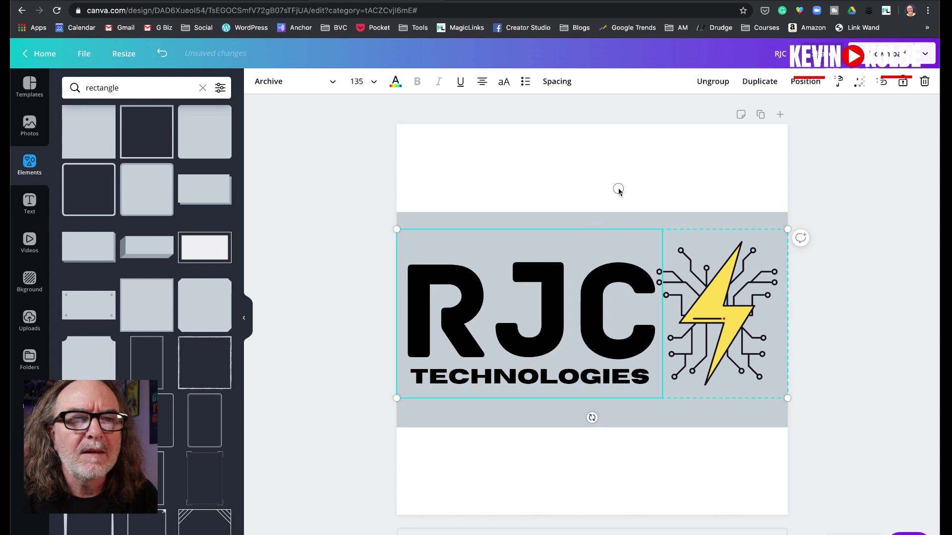
pyautogui.click(594, 212)
pyautogui.click(594, 212)
pyautogui.moveTo(593, 212); pyautogui.dragTo(593, 231)
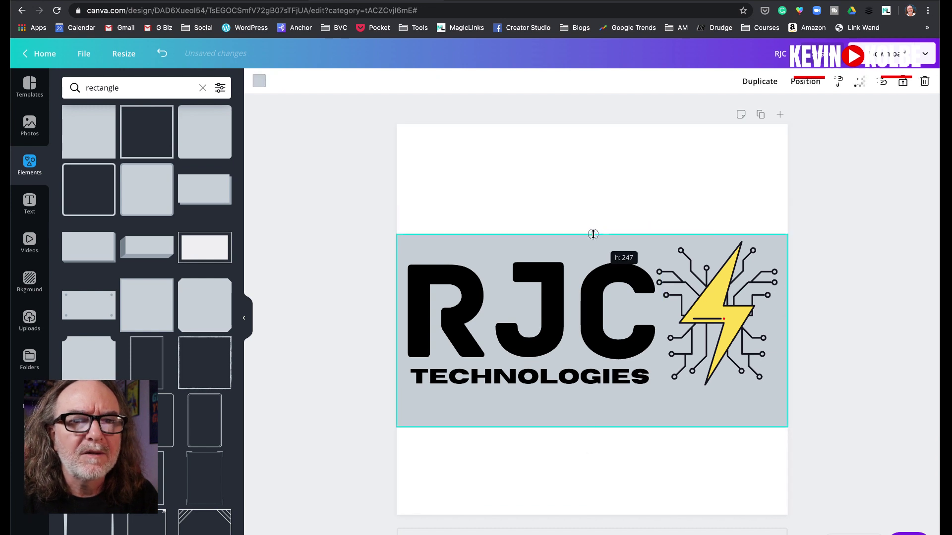
pyautogui.moveTo(593, 427); pyautogui.dragTo(592, 398)
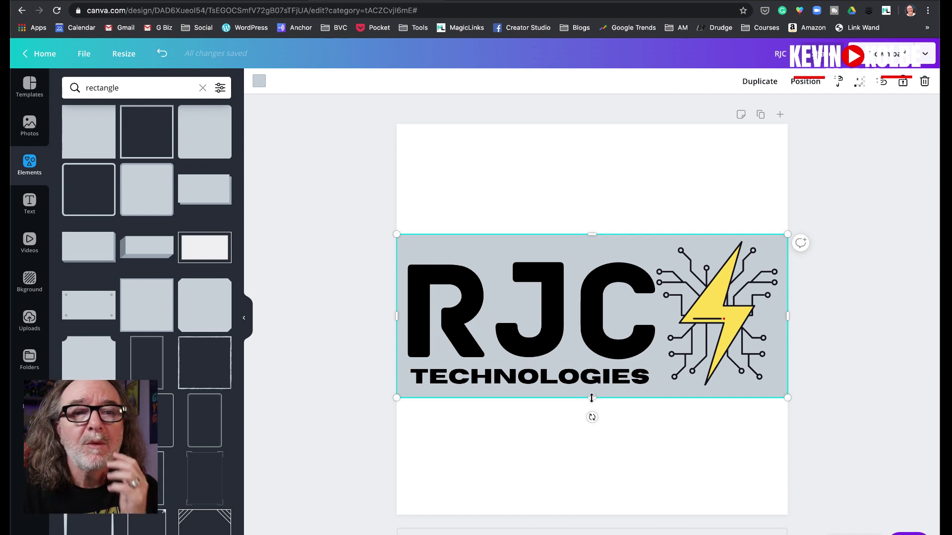
pyautogui.moveTo(593, 237); pyautogui.dragTo(594, 231)
pyautogui.moveTo(595, 425); pyautogui.dragTo(590, 406)
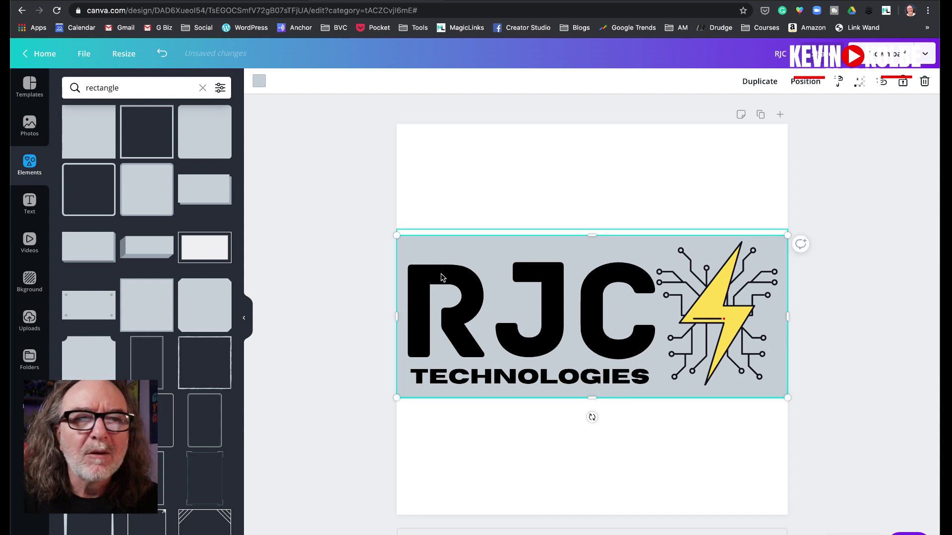
# Step: Try the brand red and default green on the rectangle, and settle on the default dark blue
pyautogui.click(259, 80)
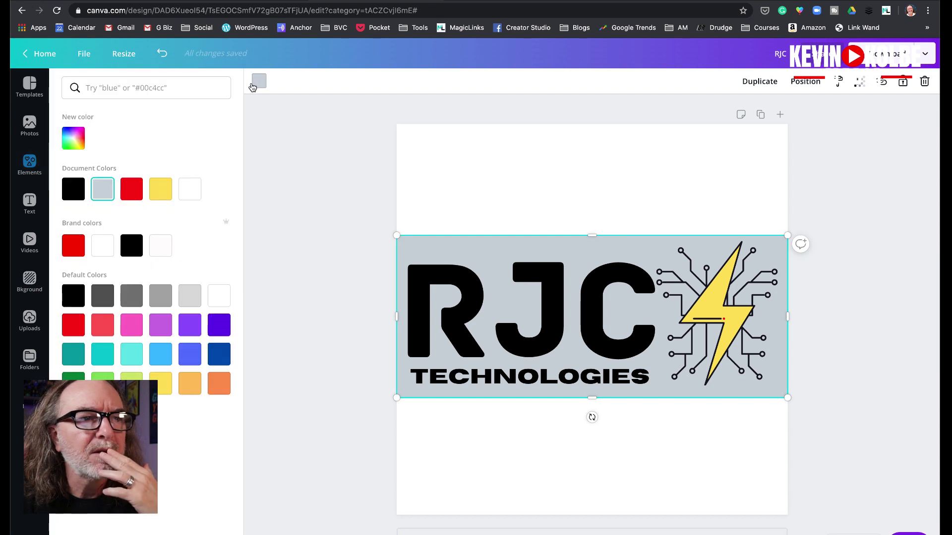
pyautogui.click(74, 246)
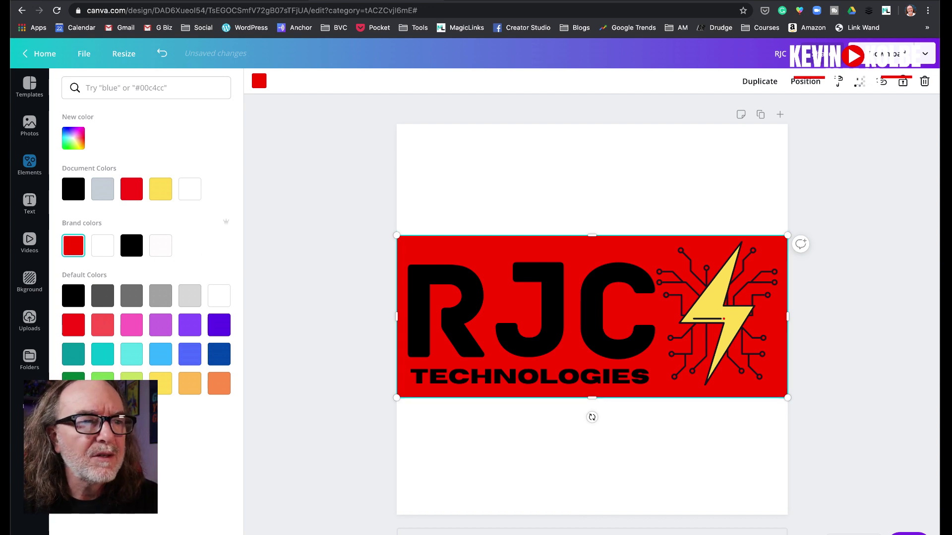
pyautogui.click(73, 377)
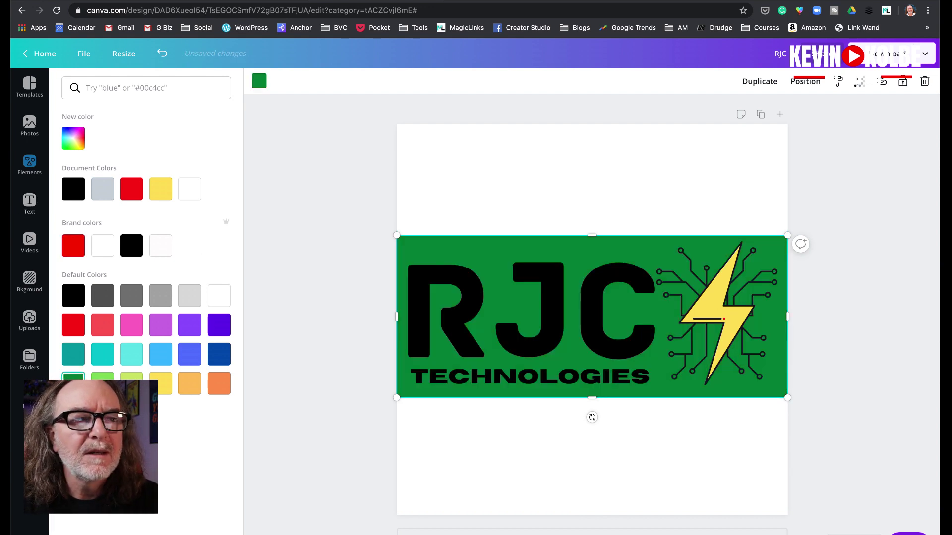
pyautogui.click(218, 354)
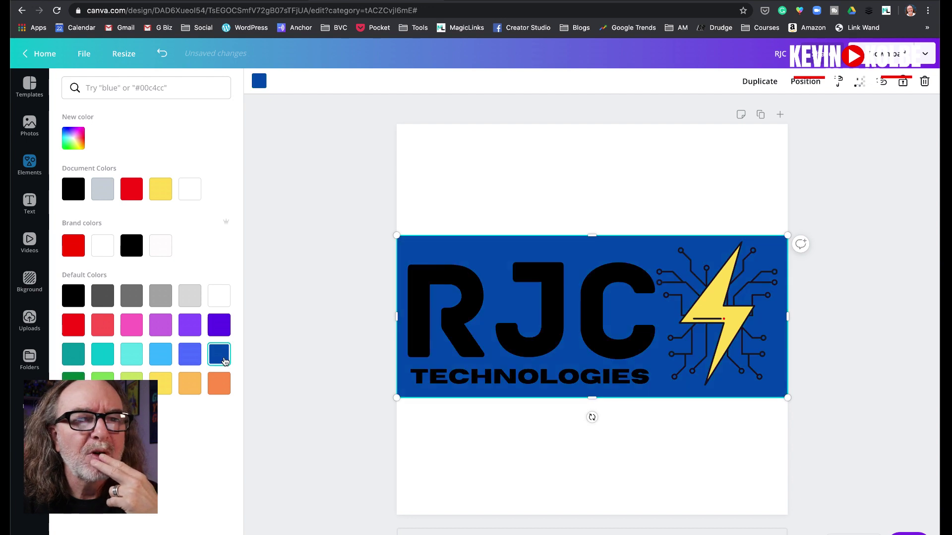
# Step: Recolour the RJC and TECHNOLOGIES texts in the brand white
pyautogui.click(494, 322)
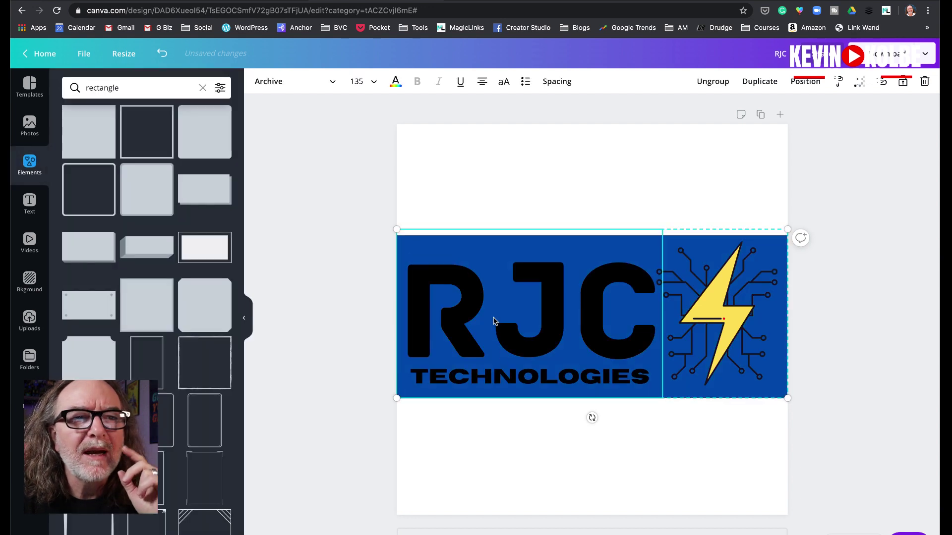
pyautogui.click(396, 81)
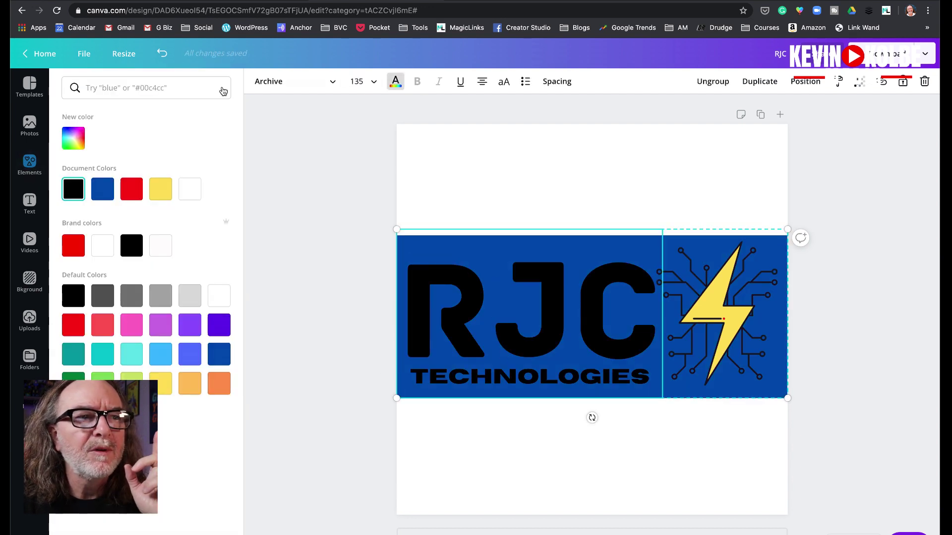
pyautogui.click(103, 255)
pyautogui.click(616, 378)
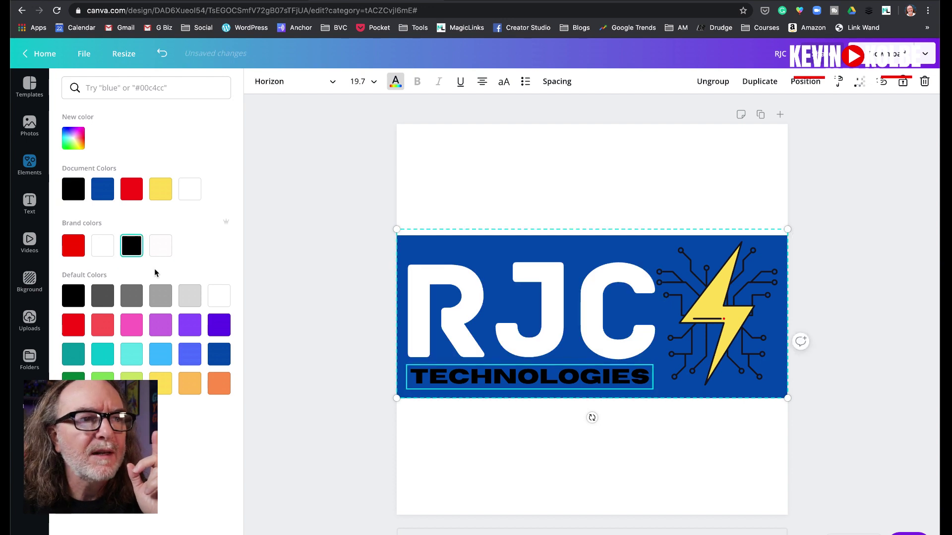
pyautogui.click(113, 253)
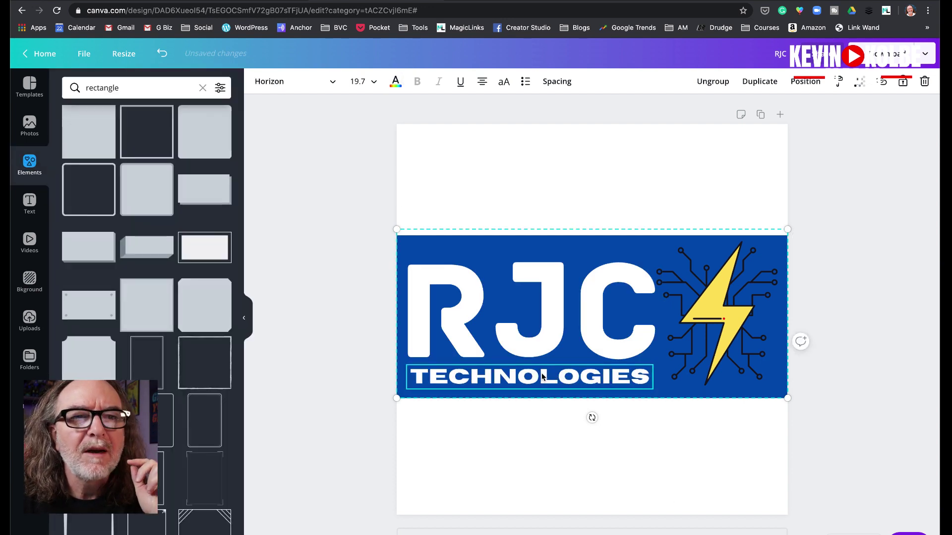
pyautogui.click(715, 351)
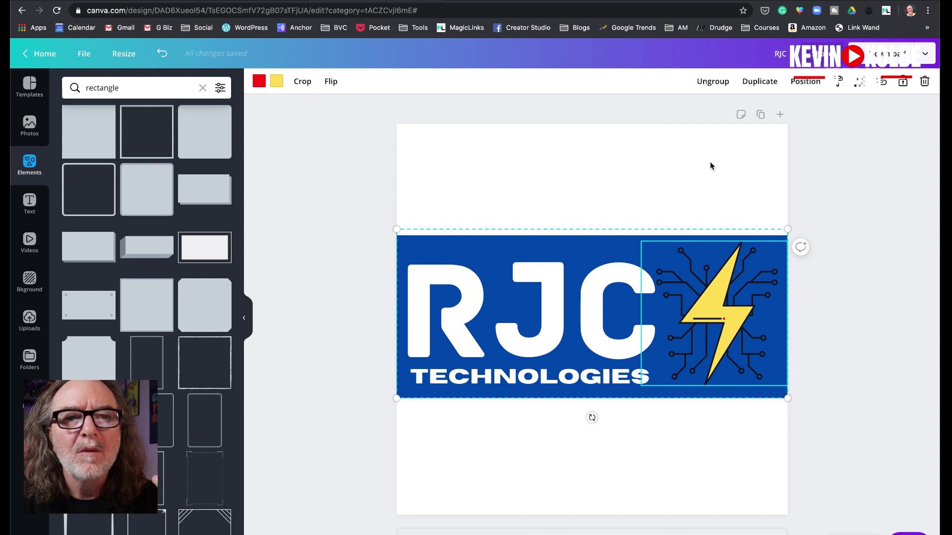
pyautogui.click(754, 217)
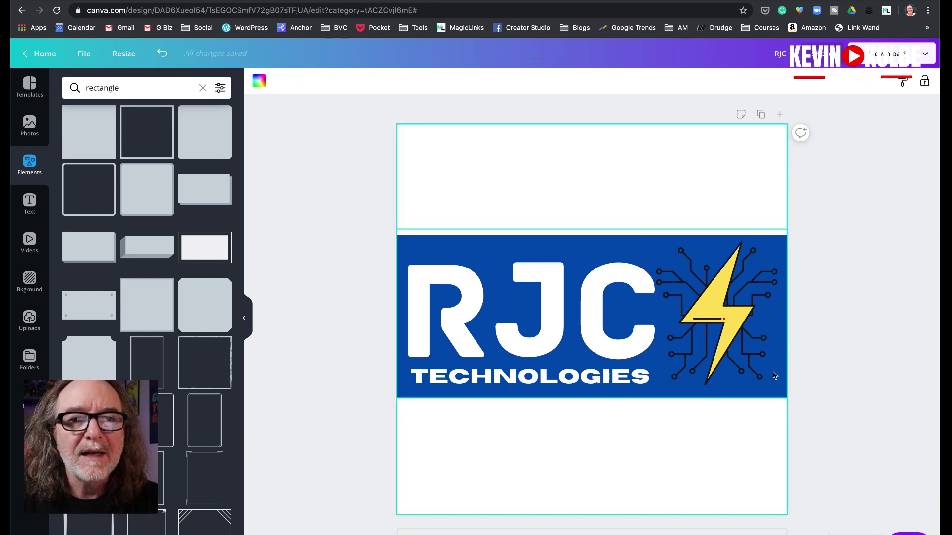
# Step: Nudge the logo group slightly right over the blue rectangle, and move it back flush with the page's side edges
pyautogui.click(599, 363)
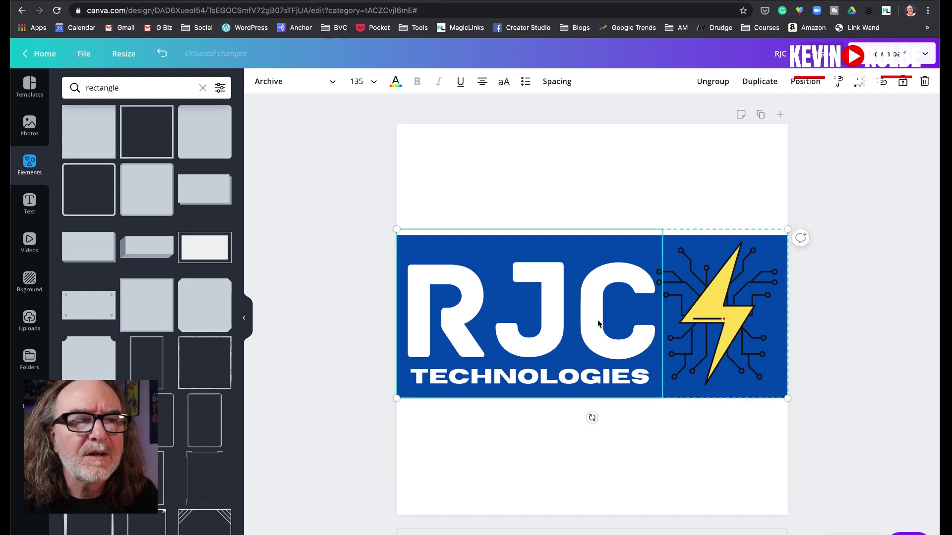
pyautogui.press('Right')
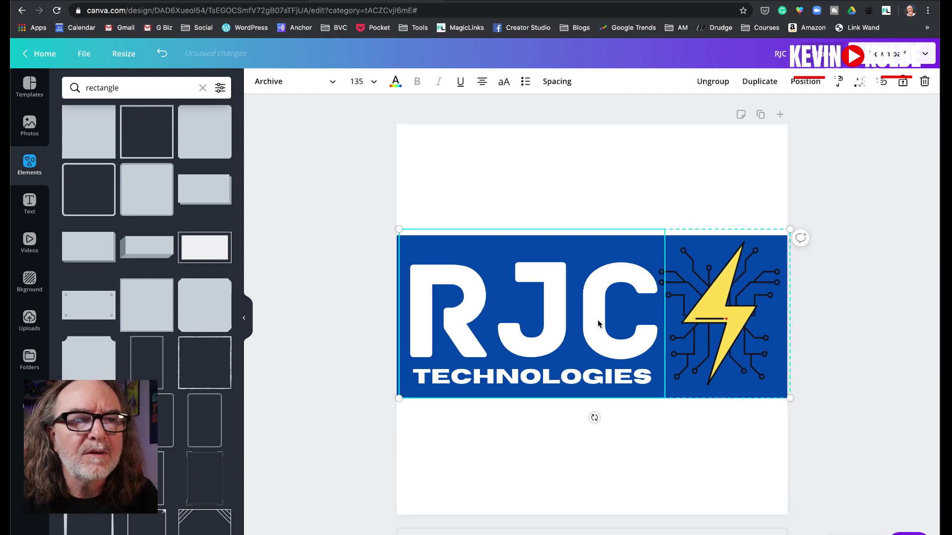
pyautogui.click(742, 335)
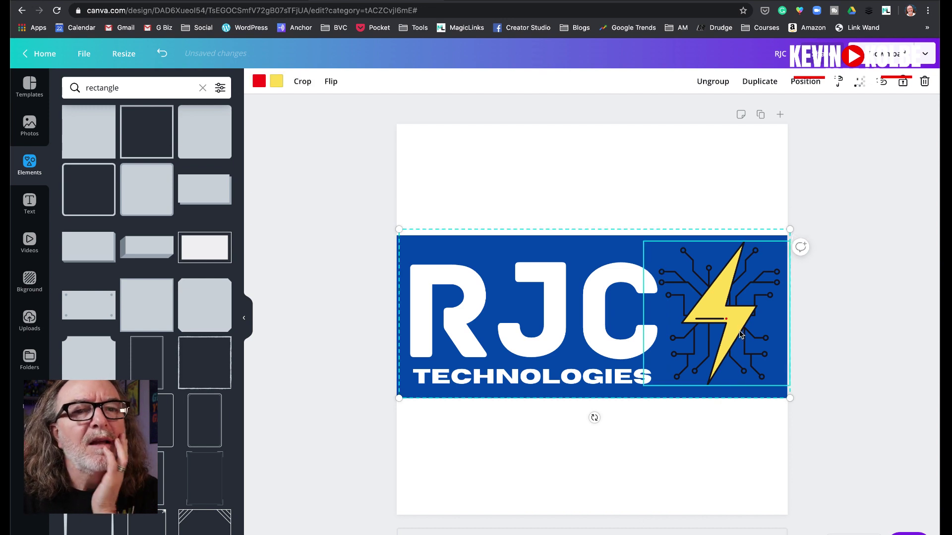
pyautogui.moveTo(741, 334); pyautogui.dragTo(736, 327)
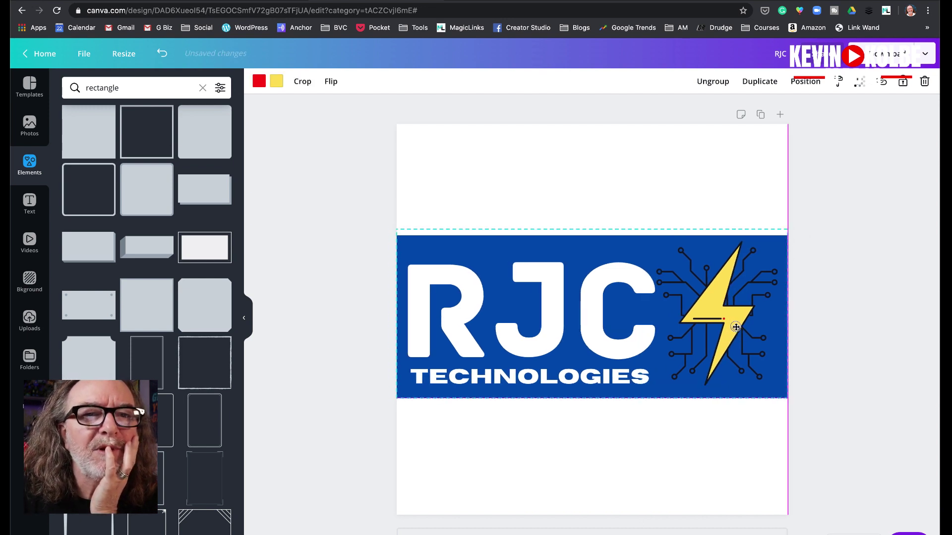
# Step: Ungroup the logo's texts and lightning bolt graphic, and leave everything on the page deselected
pyautogui.click(706, 81)
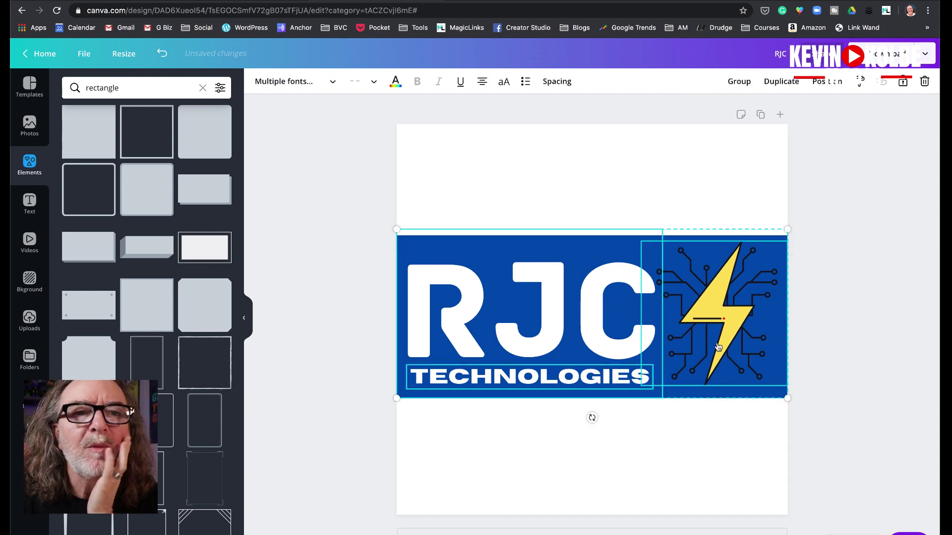
pyautogui.click(722, 196)
pyautogui.moveTo(728, 309)
pyautogui.mouseDown()
pyautogui.moveTo(718, 309)
pyautogui.moveTo(728, 309)
pyautogui.mouseUp()
pyautogui.click(707, 172)
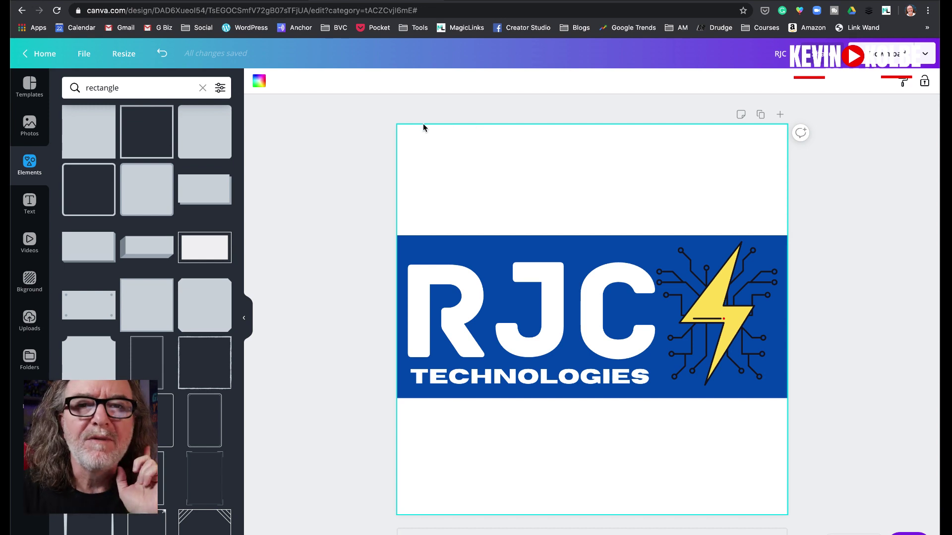
# Step: Create a resized copy of the logo design at a custom size of 2500 x 2500 px
pyautogui.click(123, 53)
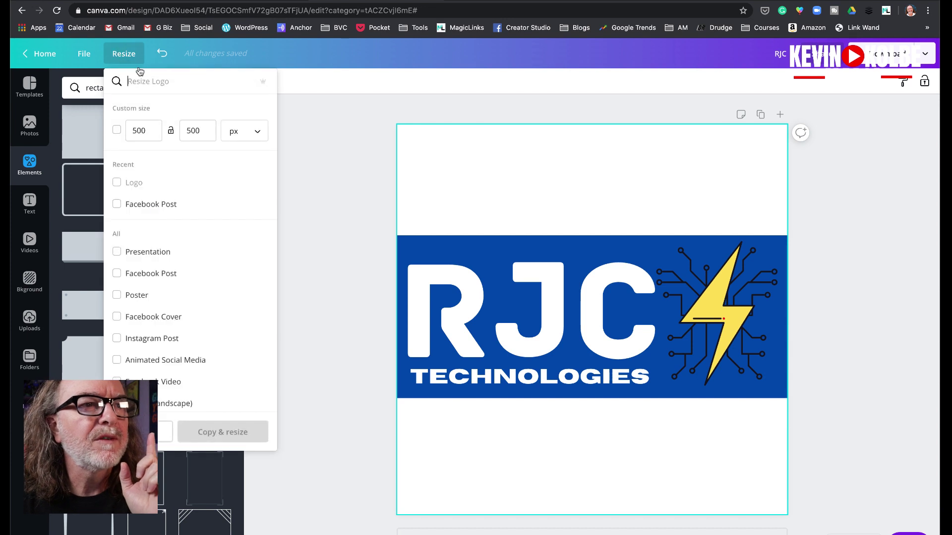
pyautogui.doubleClick(149, 132)
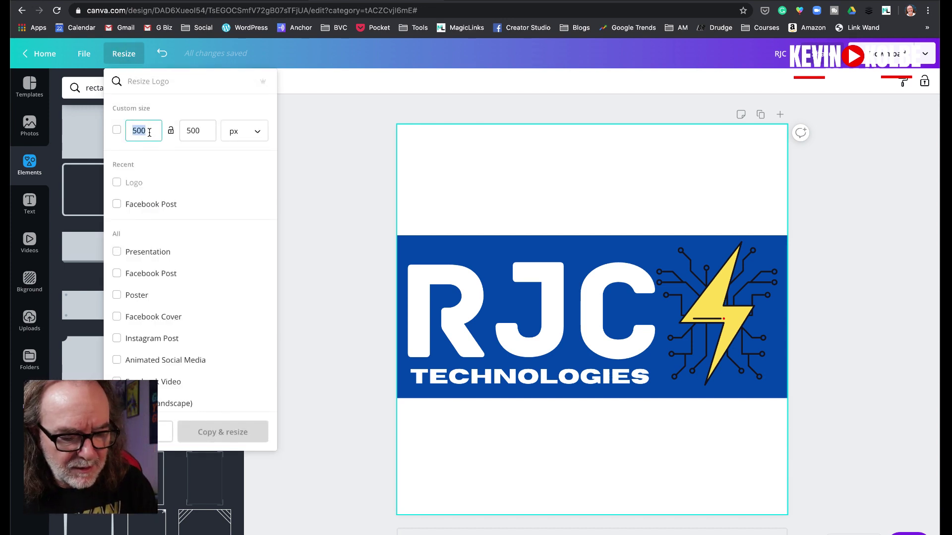
pyautogui.write('2500')
pyautogui.doubleClick(202, 132)
pyautogui.write('2500')
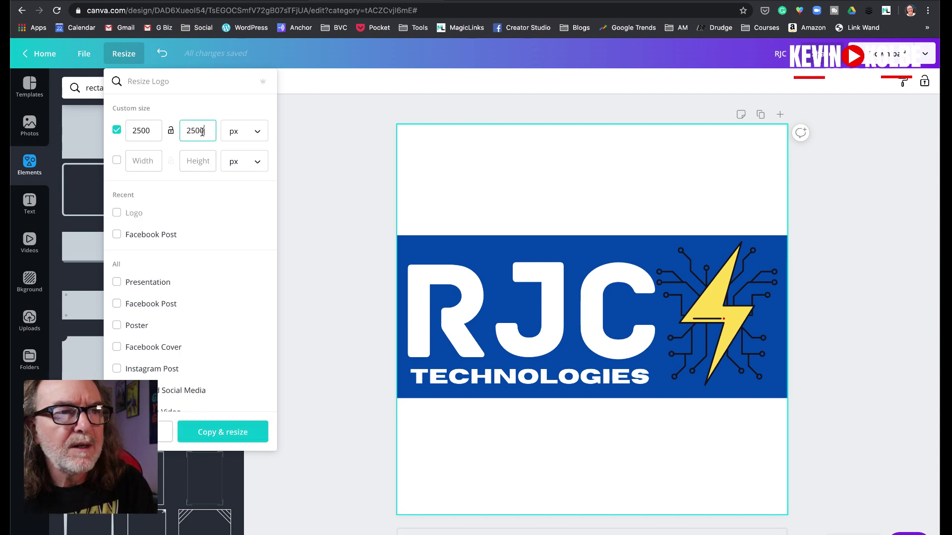
pyautogui.click(223, 433)
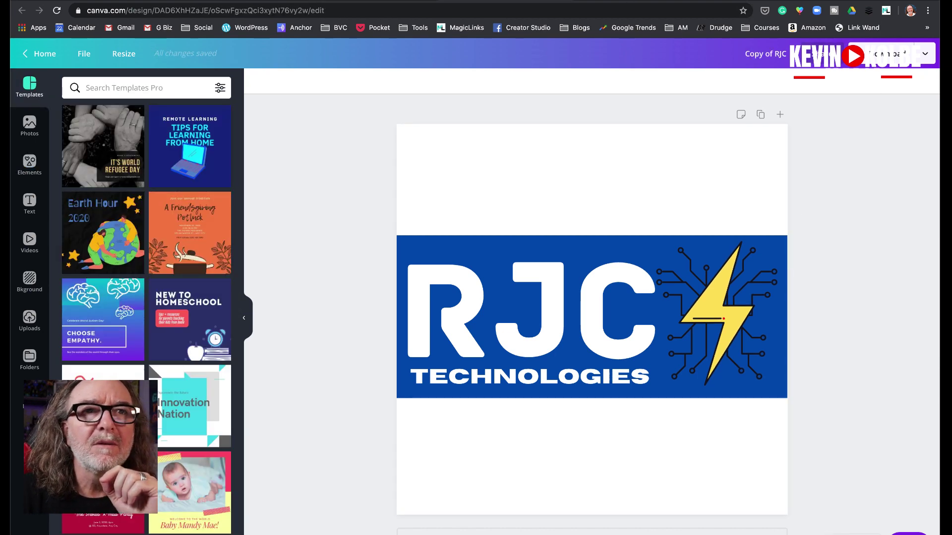
# Step: Set up the download of the resized copy as a PNG with transparent background at 2x size
pyautogui.click(887, 54)
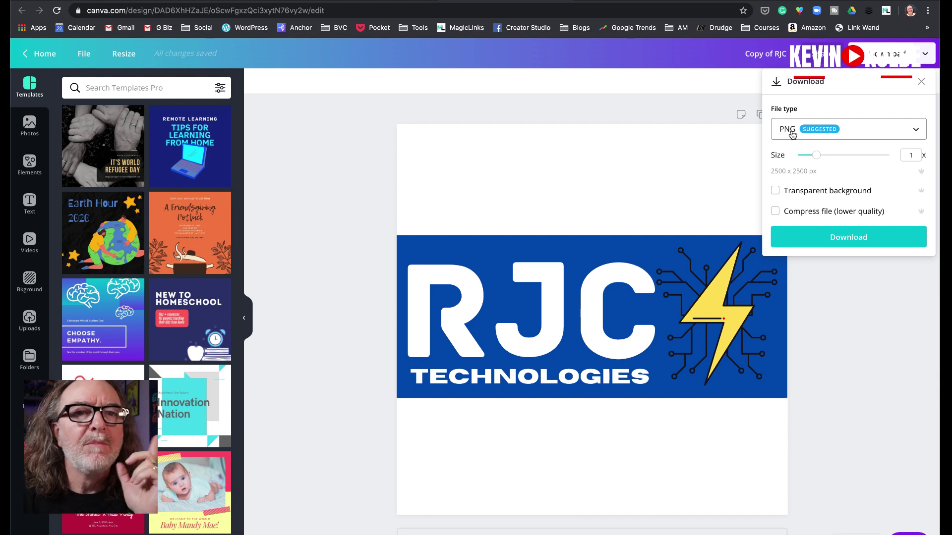
pyautogui.click(775, 192)
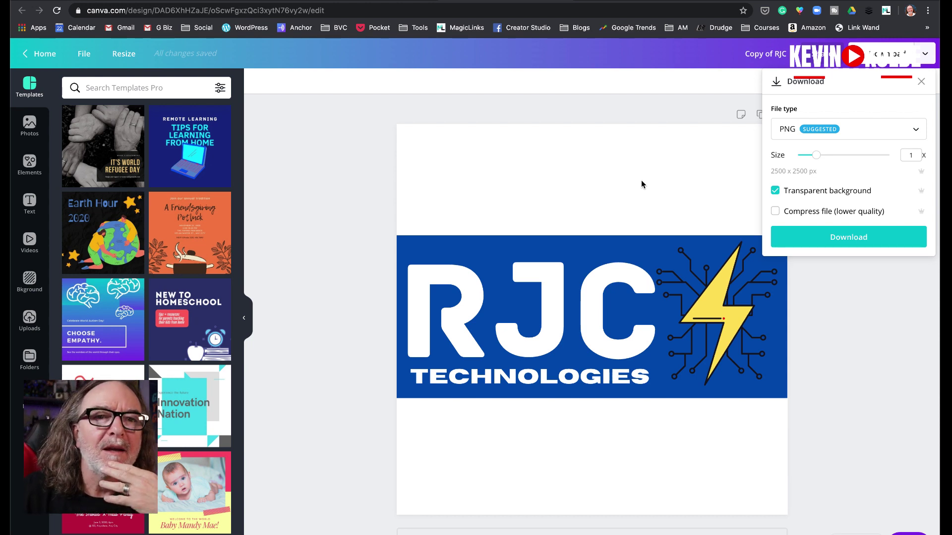
pyautogui.moveTo(817, 156); pyautogui.dragTo(852, 157)
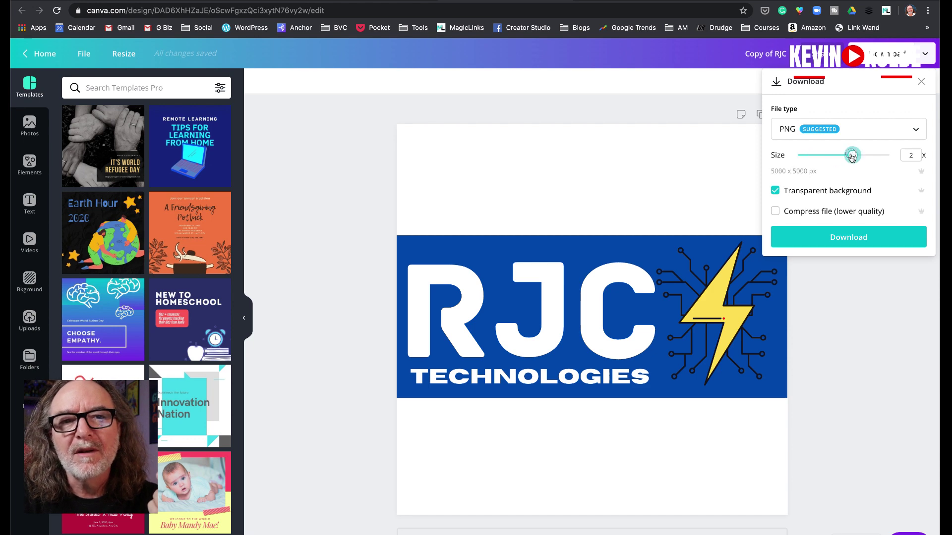
# Step: Download the logo and save it to the iCloud Desktop folder as the PNG image "Copy of RJC"
pyautogui.click(858, 239)
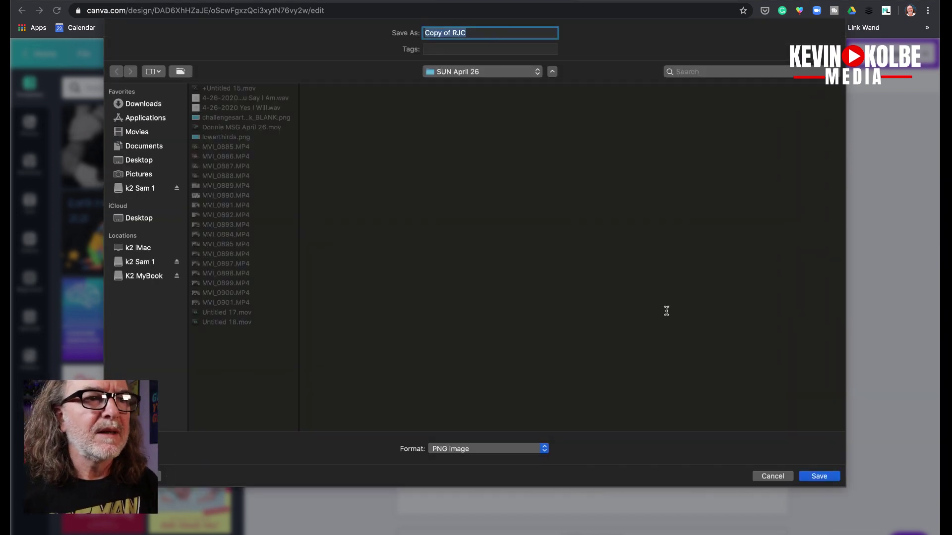
pyautogui.click(139, 218)
pyautogui.click(819, 476)
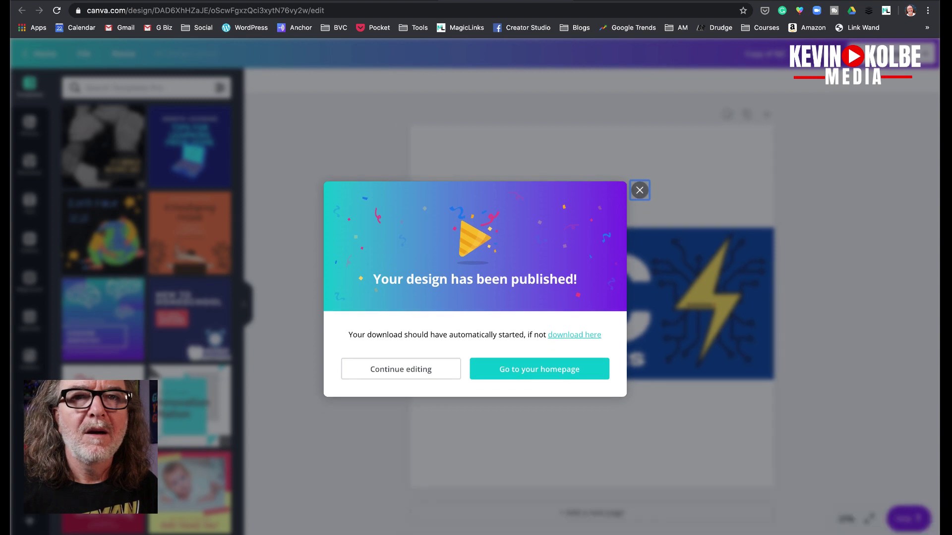